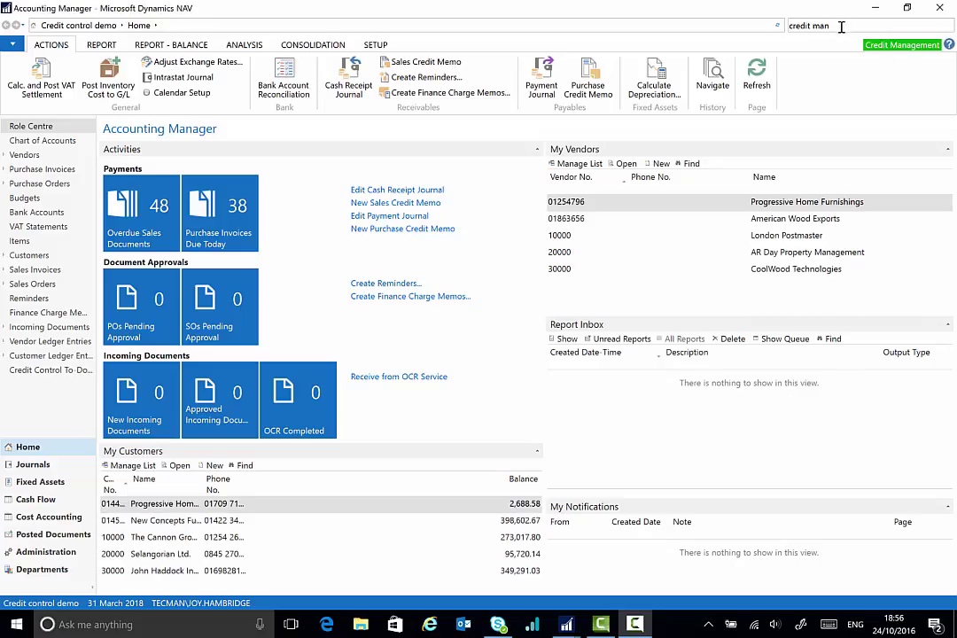
# - Find and open the Credit Management Setup to review its credit hold options, and close it
pyautogui.write('age')
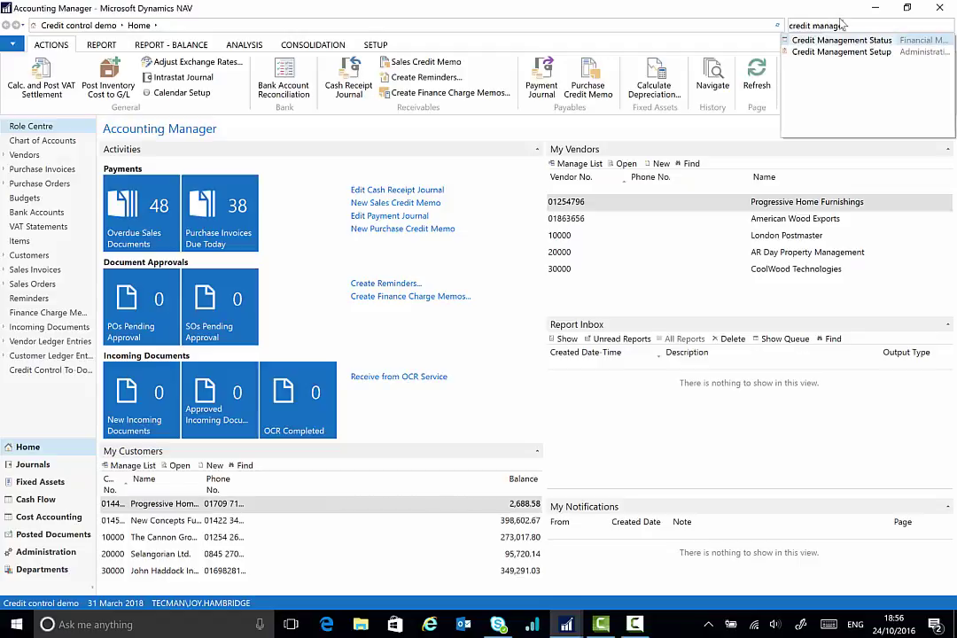
pyautogui.click(839, 53)
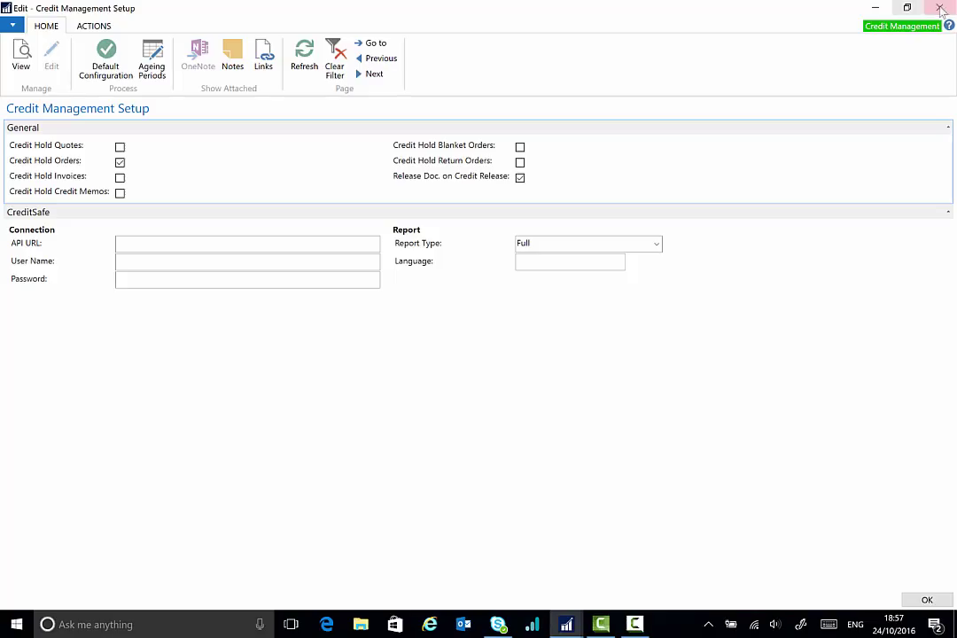
pyautogui.press('Escape')
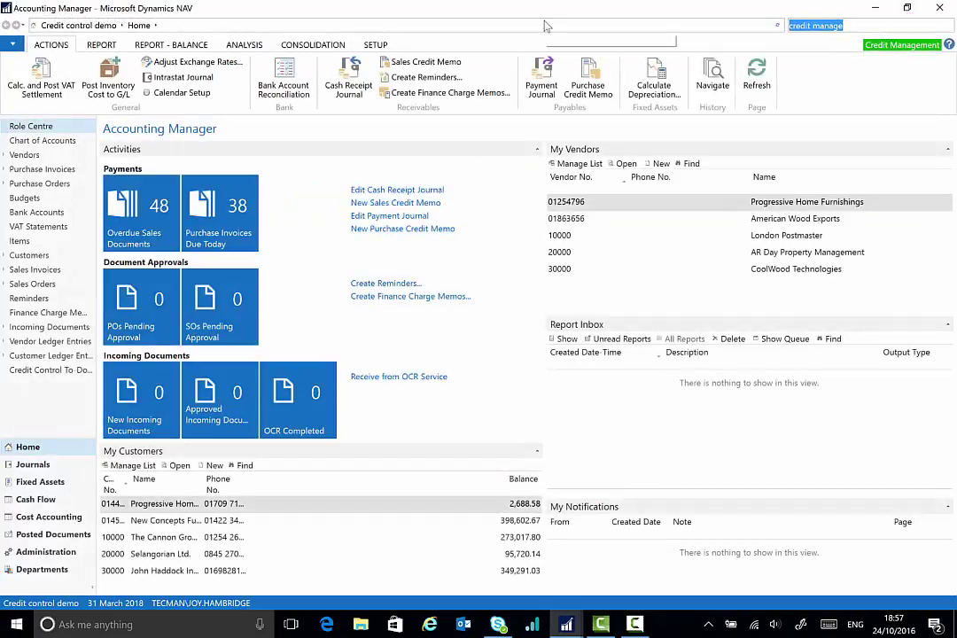
# - Find and open the User Setup list to check the Credit Held Release Limit (LCY)
pyautogui.write('user se')
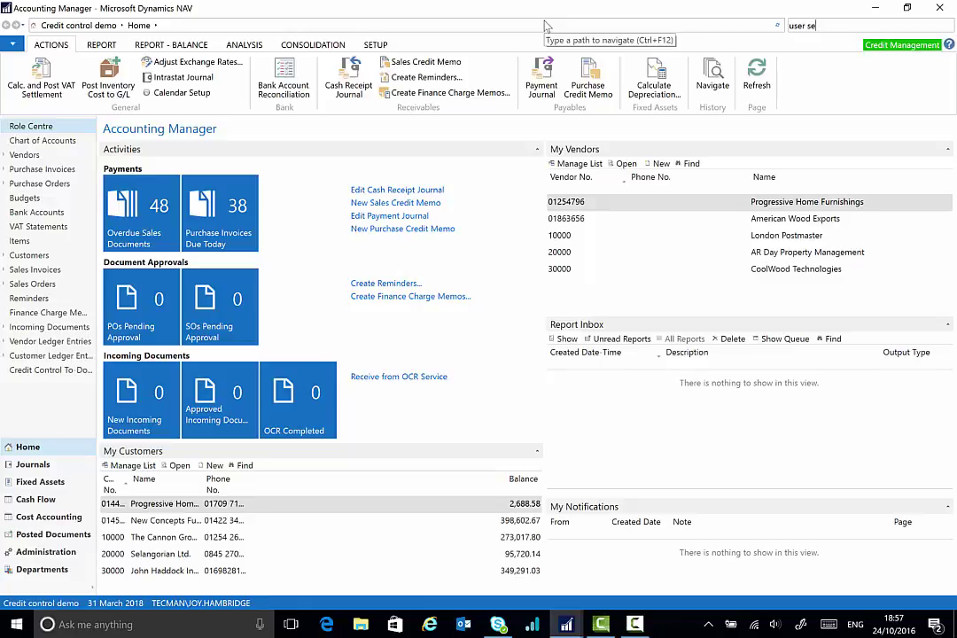
pyautogui.click(813, 87)
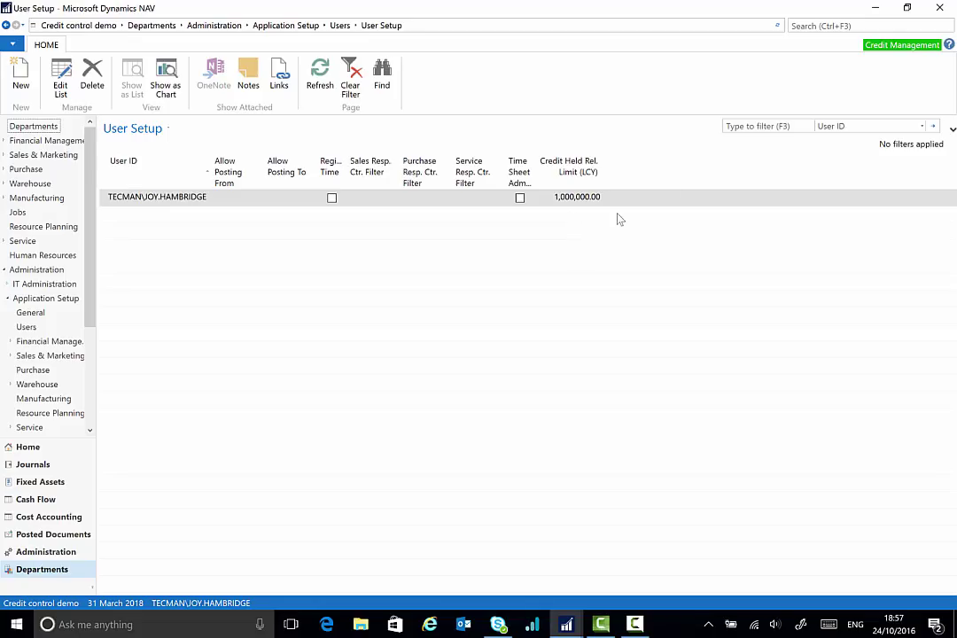
# - Find the Customers list and open the customer card of The Cannon Group PLC
pyautogui.click(798, 24)
pyautogui.write('cu')
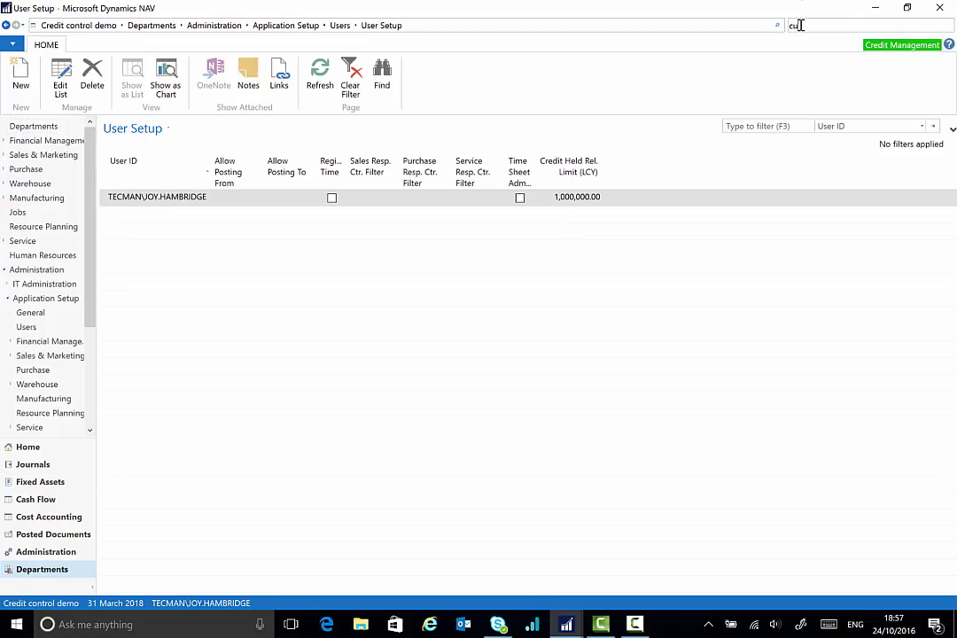
pyautogui.write('stomer')
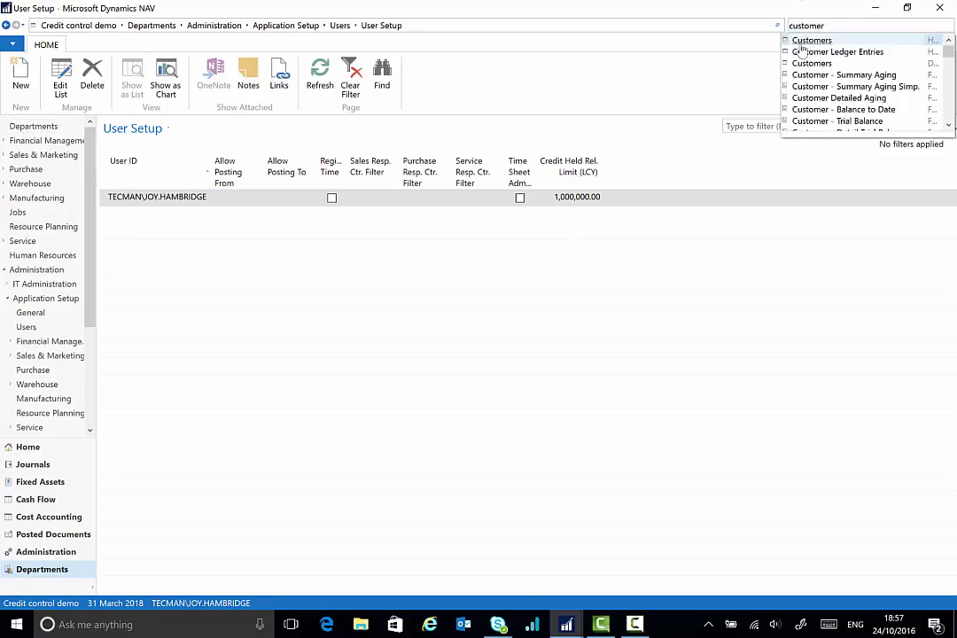
pyautogui.click(801, 44)
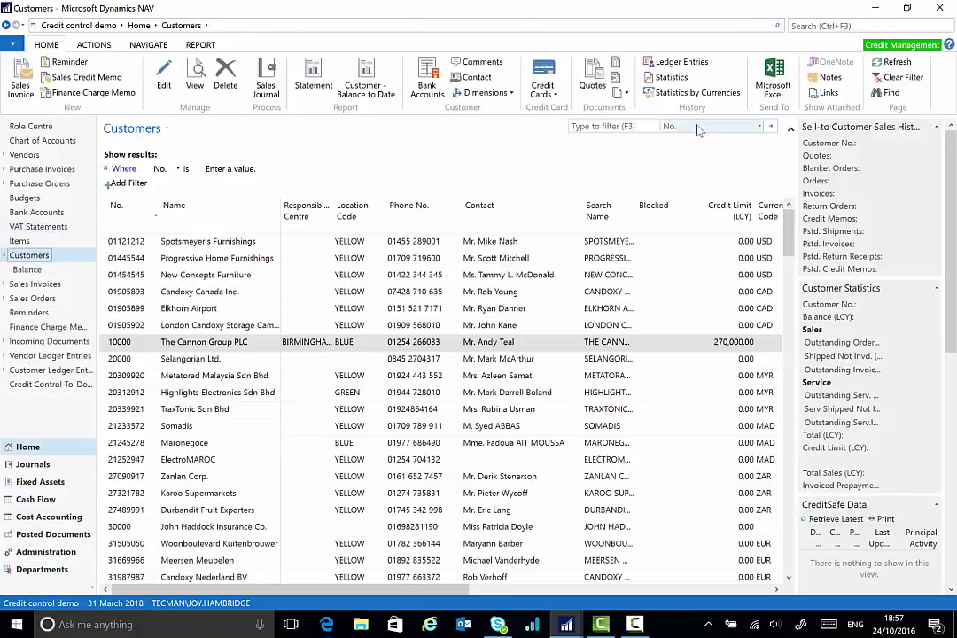
pyautogui.doubleClick(246, 349)
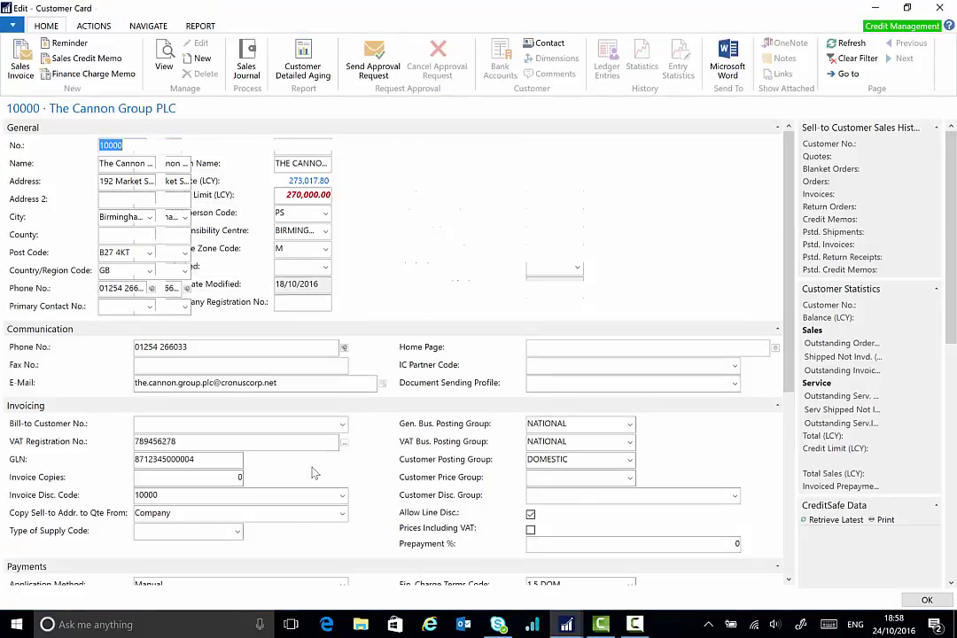
# - In the Credit Management section, try an Overdue Credit Grace Period of 5D and clear the field again
pyautogui.scroll(-2, 312, 473)
pyautogui.scroll(-3, 312, 472)
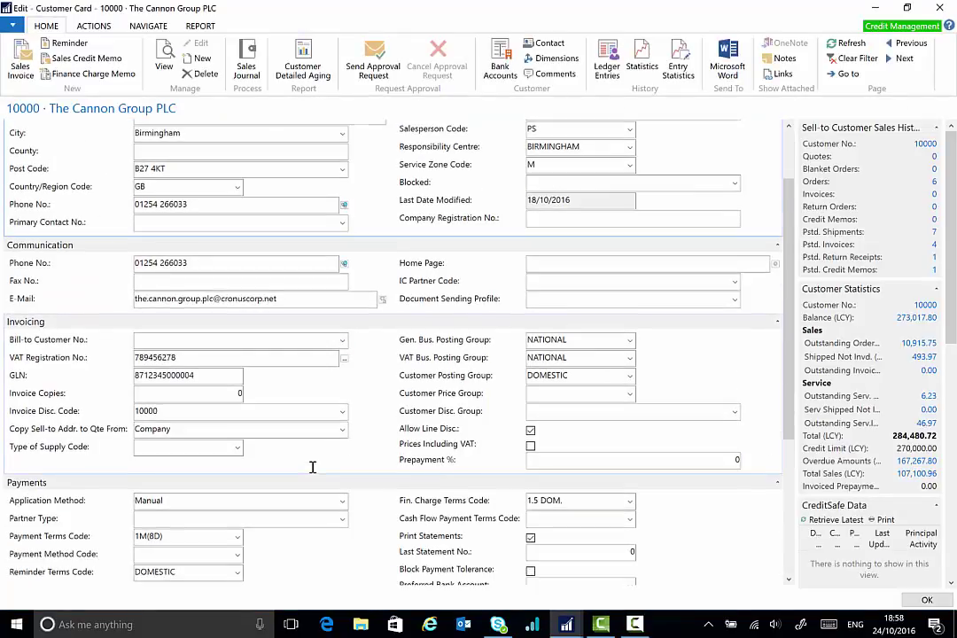
pyautogui.scroll(-1, 312, 473)
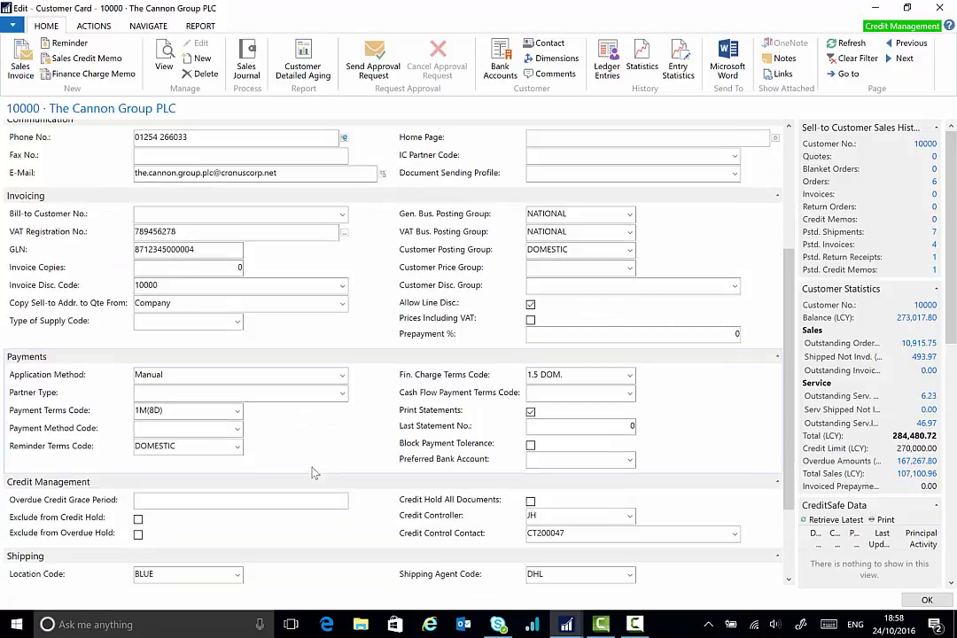
pyautogui.click(141, 498)
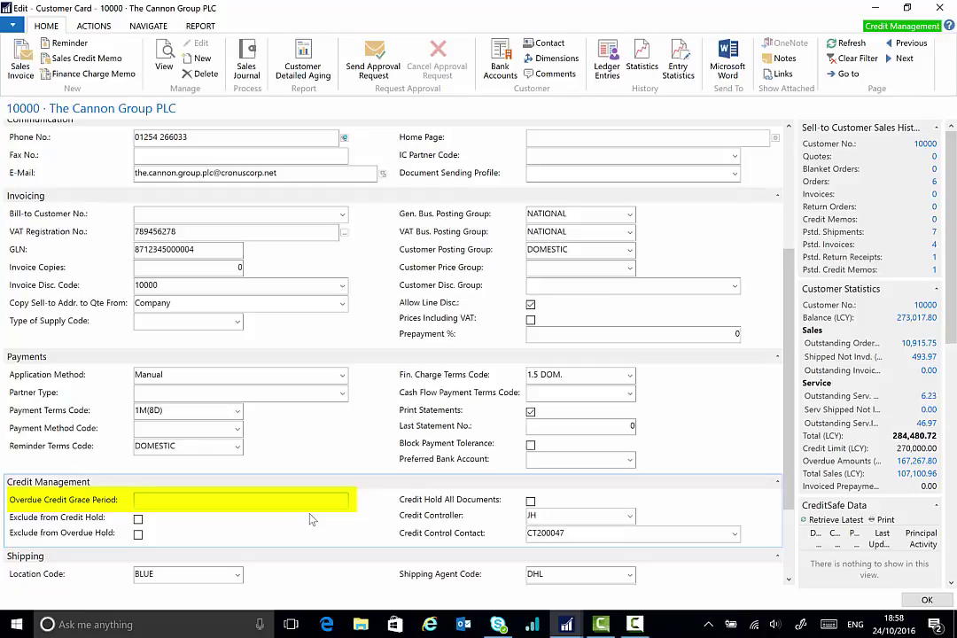
pyautogui.write('5d')
pyautogui.press('Tab')
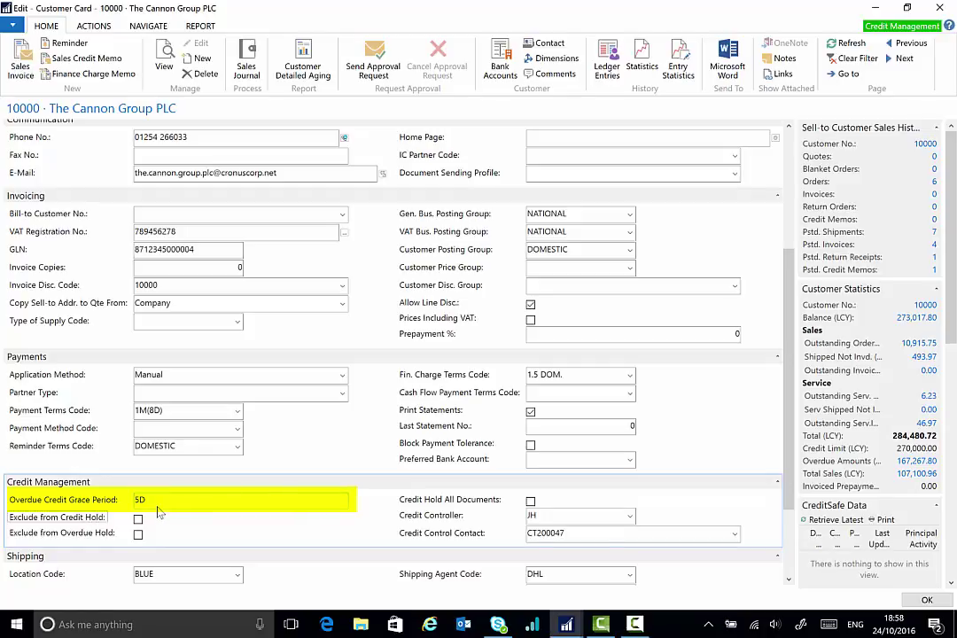
pyautogui.moveTo(156, 502); pyautogui.dragTo(81, 496)
pyautogui.press('Delete')
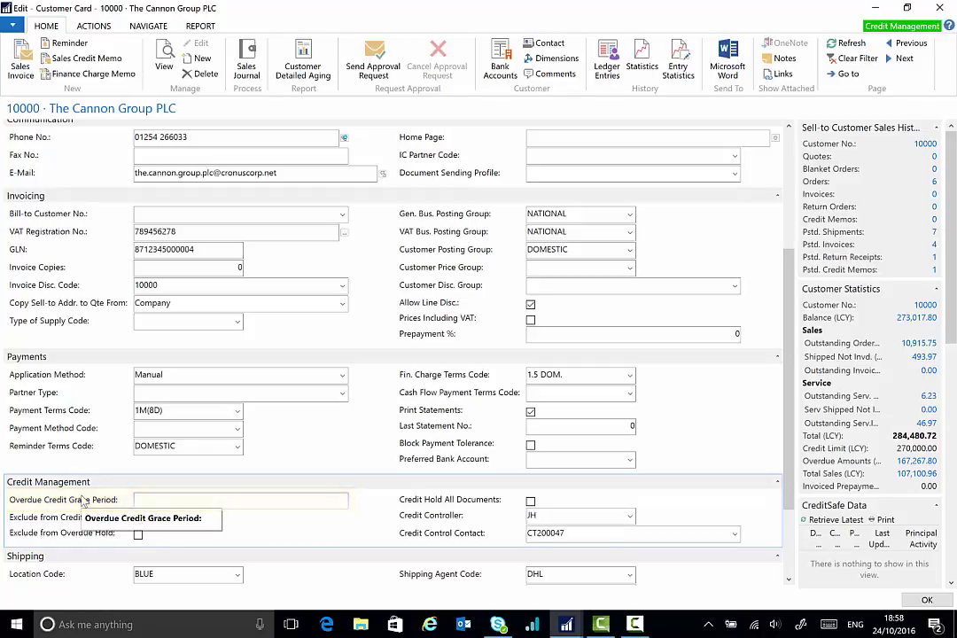
pyautogui.press('Tab')
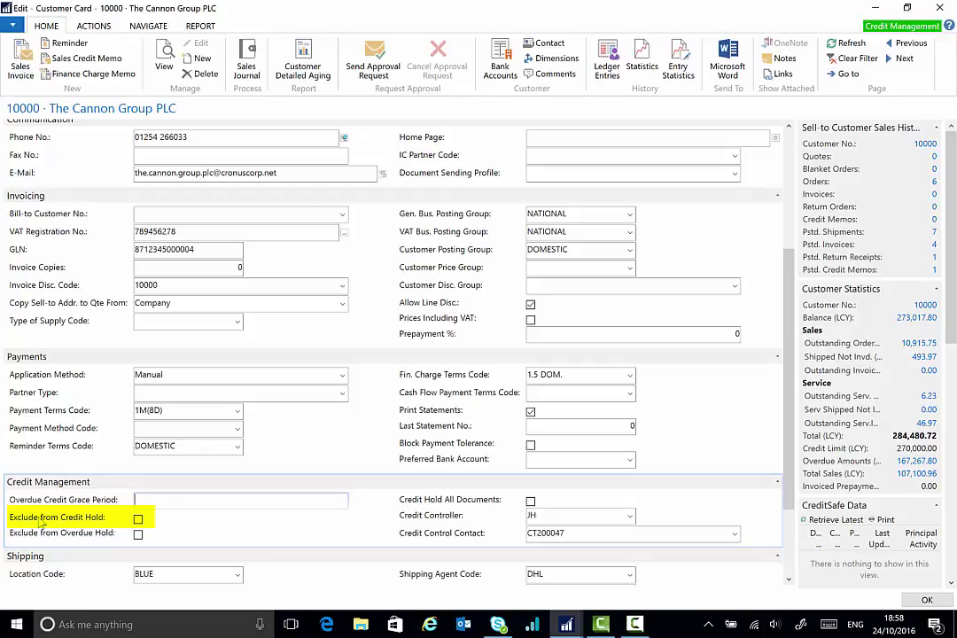
# - Try the Exclude from Credit Hold, Exclude from Overdue Hold and Credit Hold All Documents options, restore them unticked and close the customer card
pyautogui.click(139, 522)
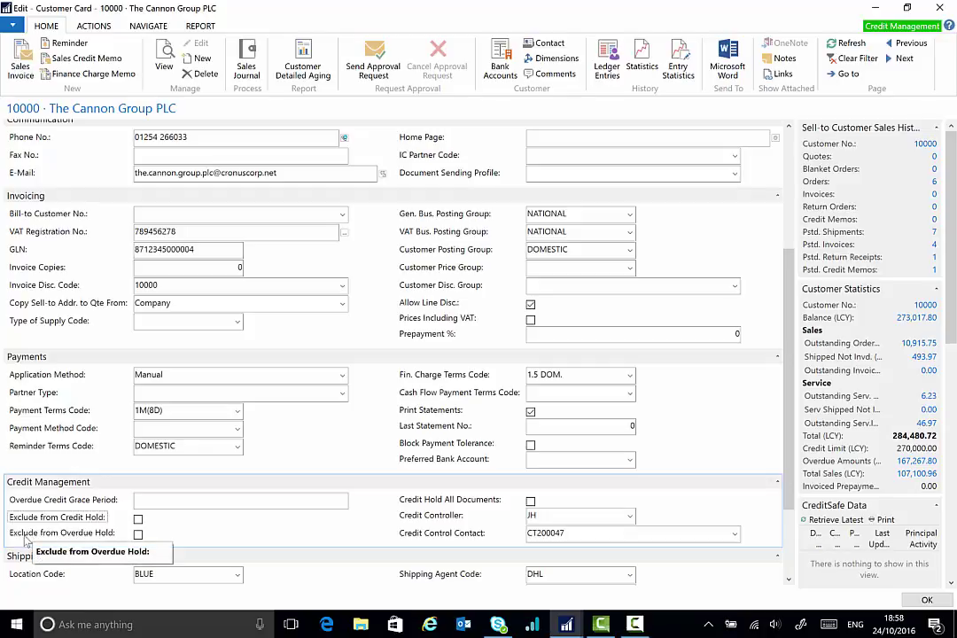
pyautogui.click(140, 535)
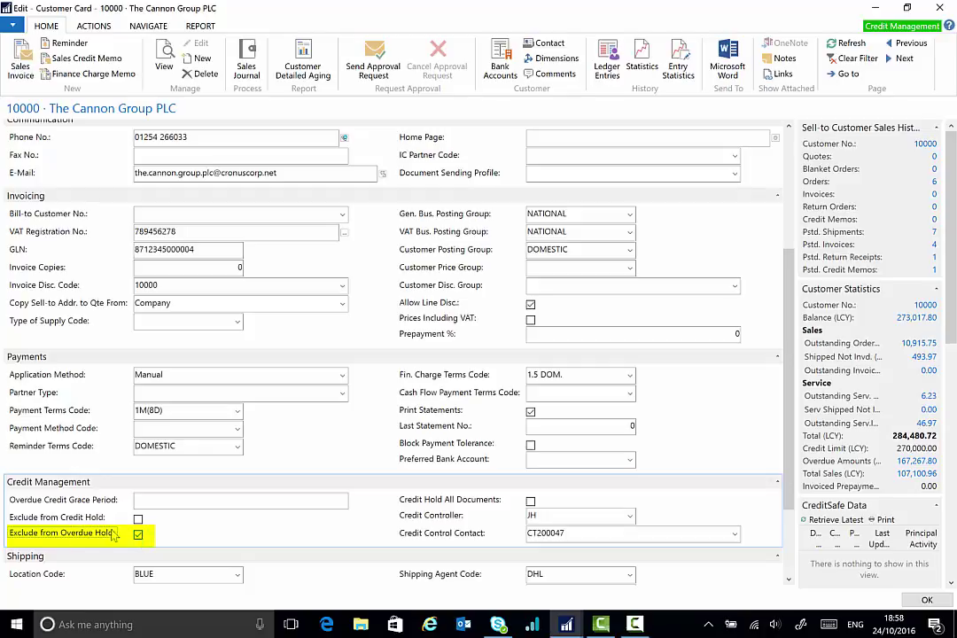
pyautogui.click(139, 536)
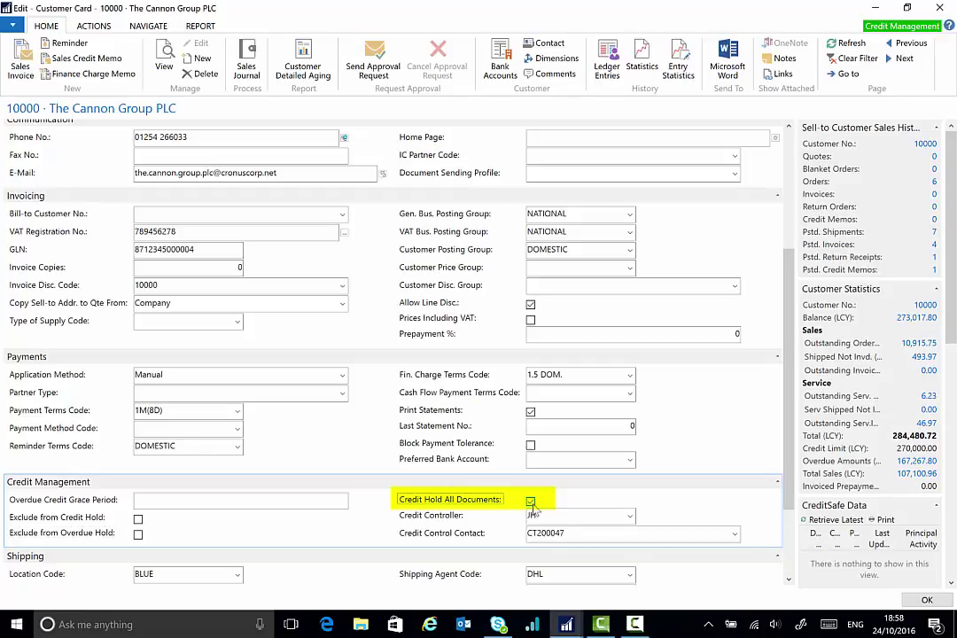
pyautogui.click(530, 502)
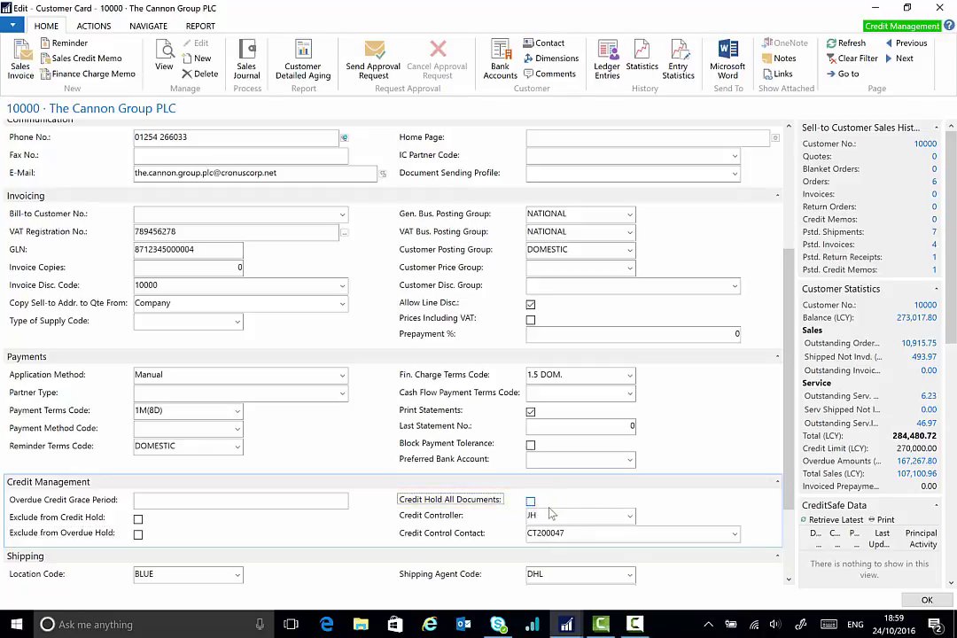
pyautogui.click(531, 502)
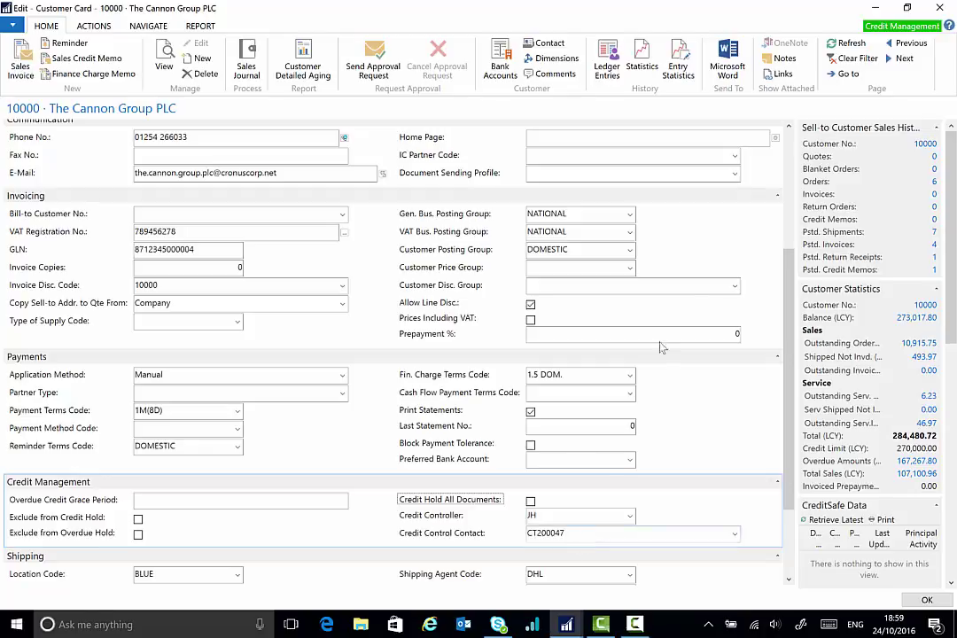
pyautogui.click(937, 10)
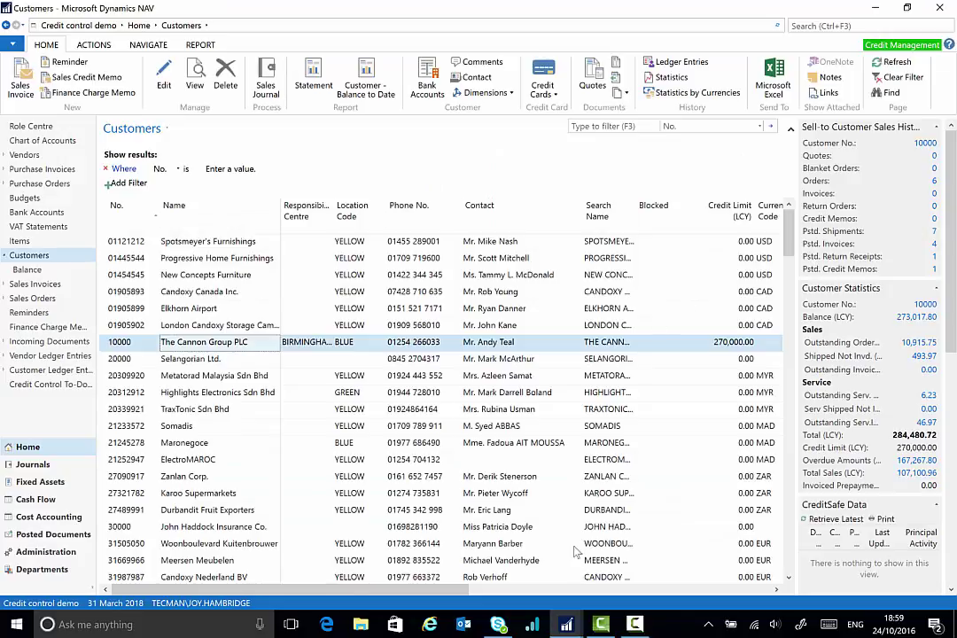
# - Switch to the Sales Order Processor window and open the Sales Orders list
pyautogui.click(567, 625)
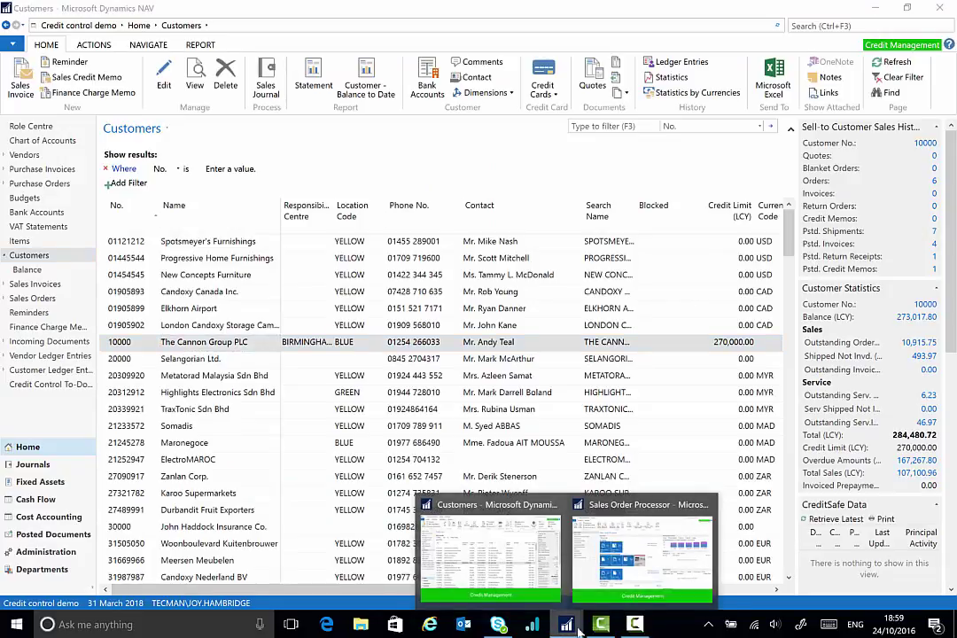
pyautogui.click(641, 549)
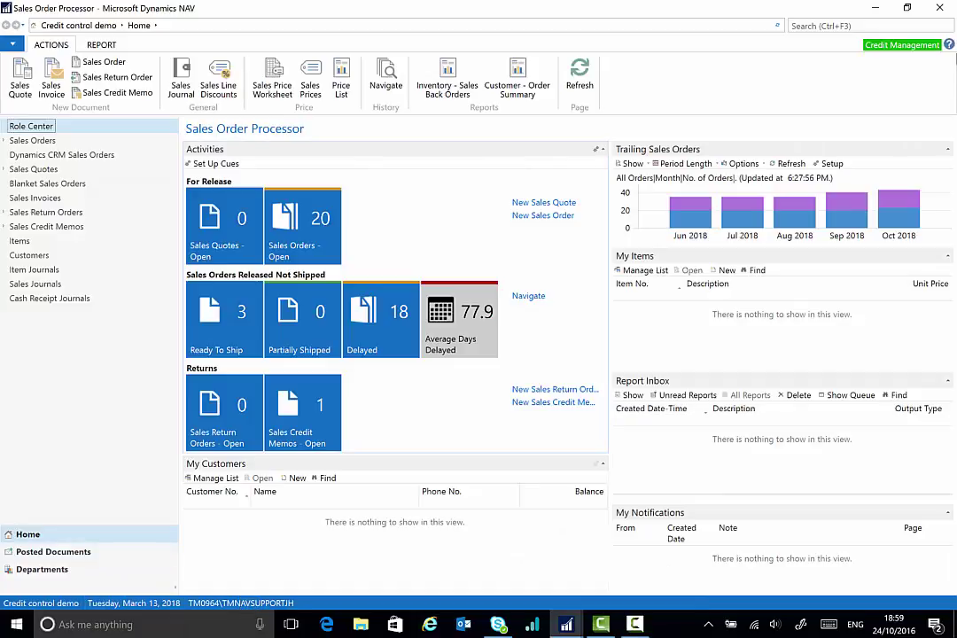
pyautogui.click(827, 26)
pyautogui.write('sales o')
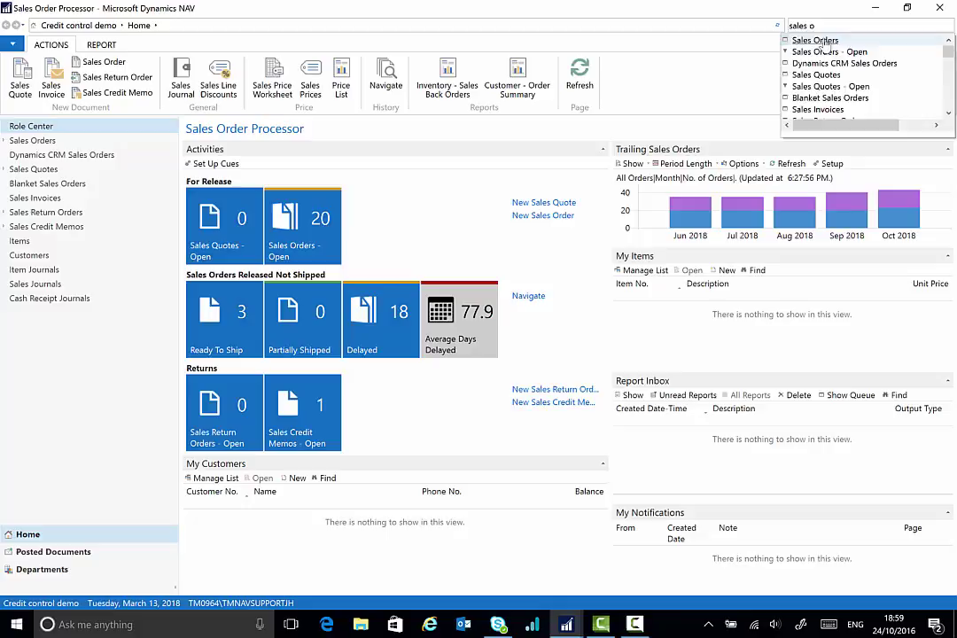
pyautogui.click(816, 41)
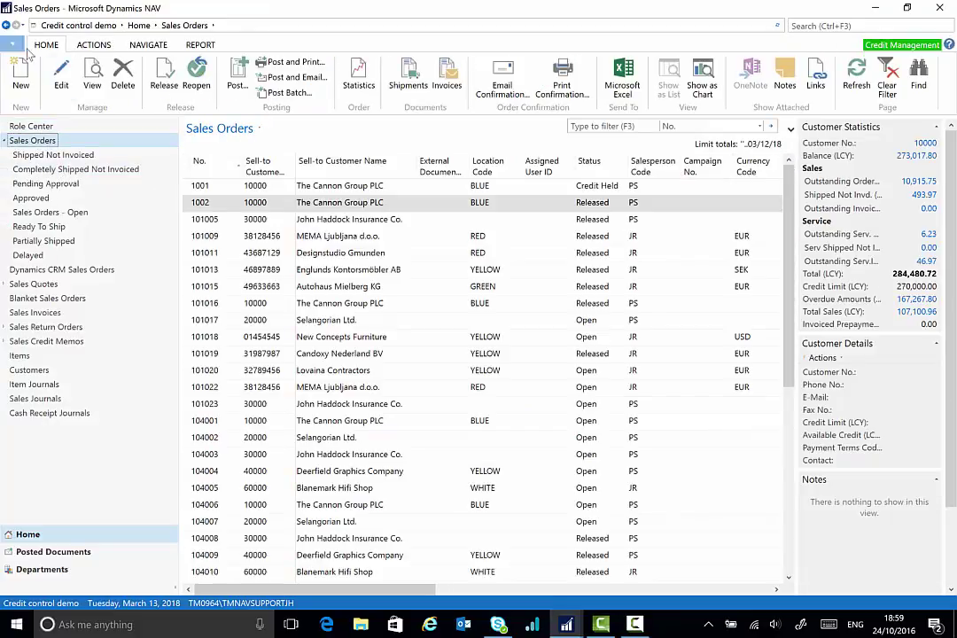
# - Create a new sales order for The Cannon Group PLC, accepting the credit limit check
pyautogui.click(23, 68)
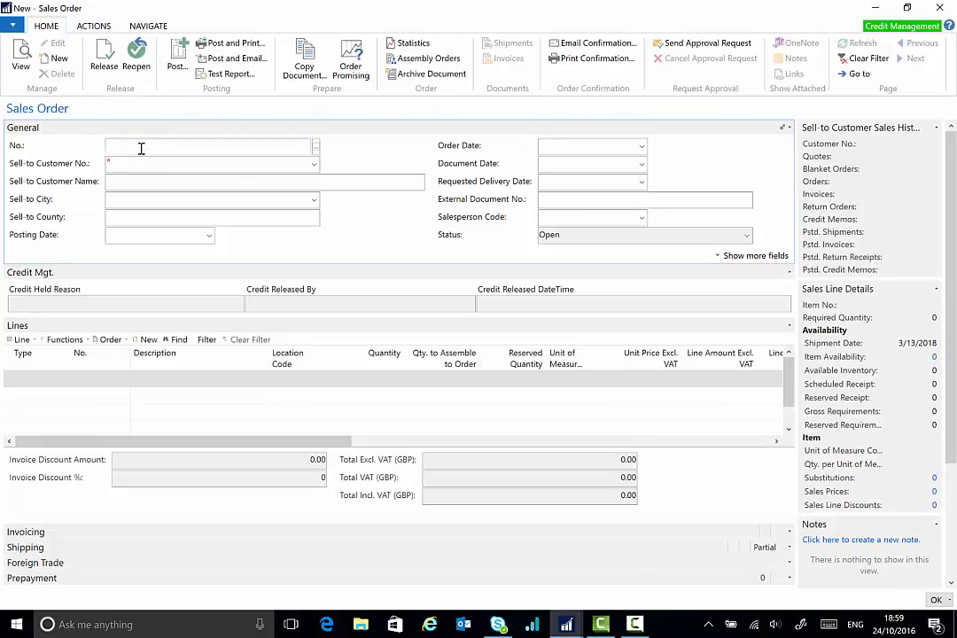
pyautogui.click(141, 161)
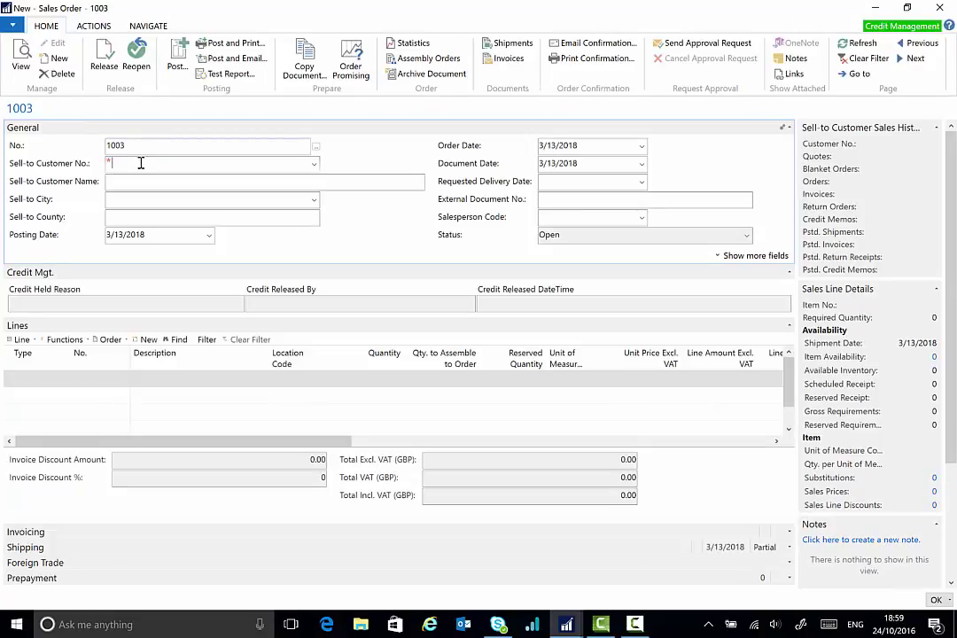
pyautogui.write('10000')
pyautogui.press('Tab')
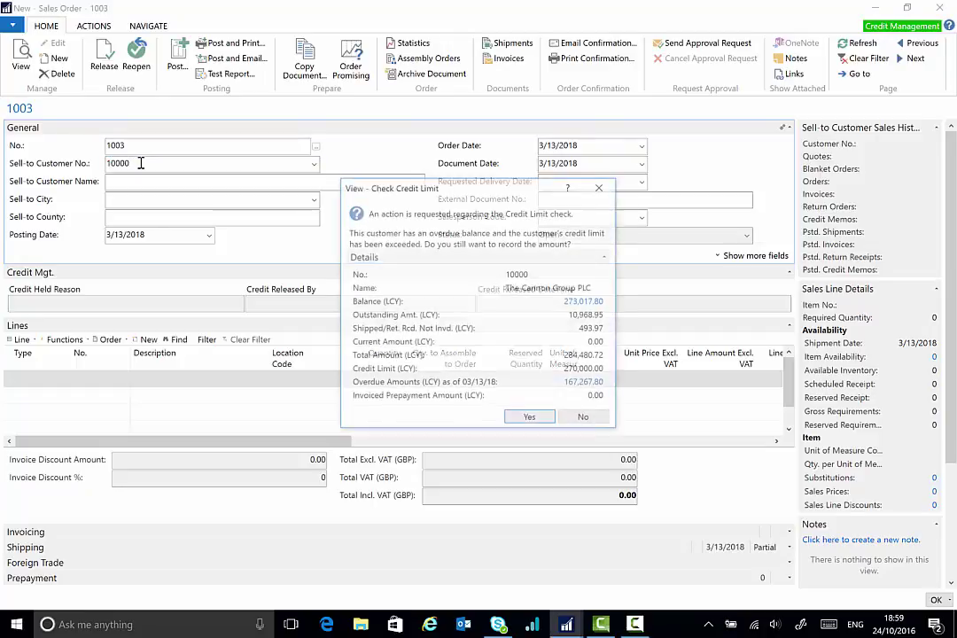
pyautogui.click(547, 423)
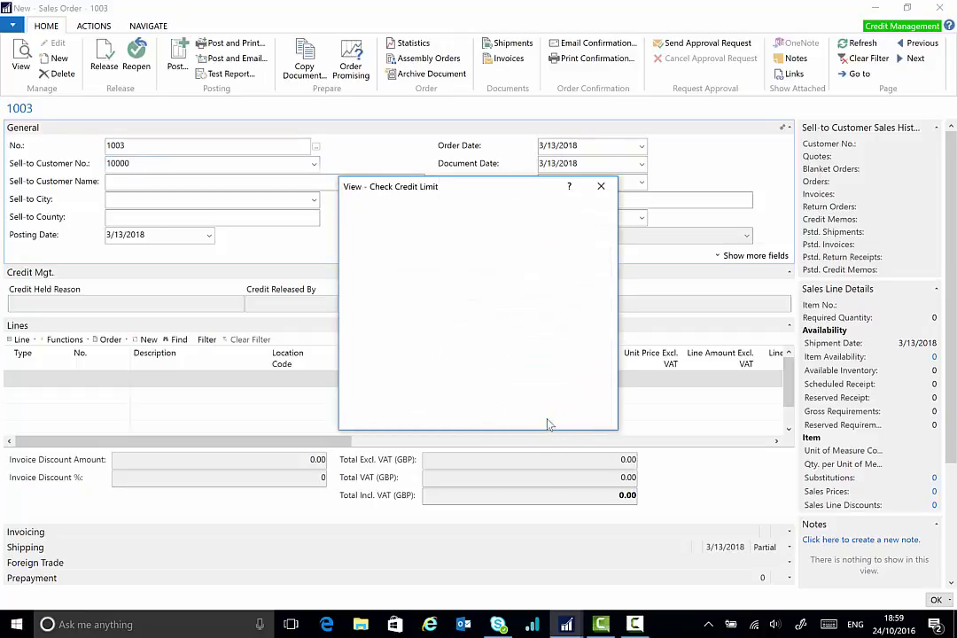
# - Add an order line for item 1000 (Bicycle) with quantity 1, accepting the availability and credit limit checks
pyautogui.click(38, 381)
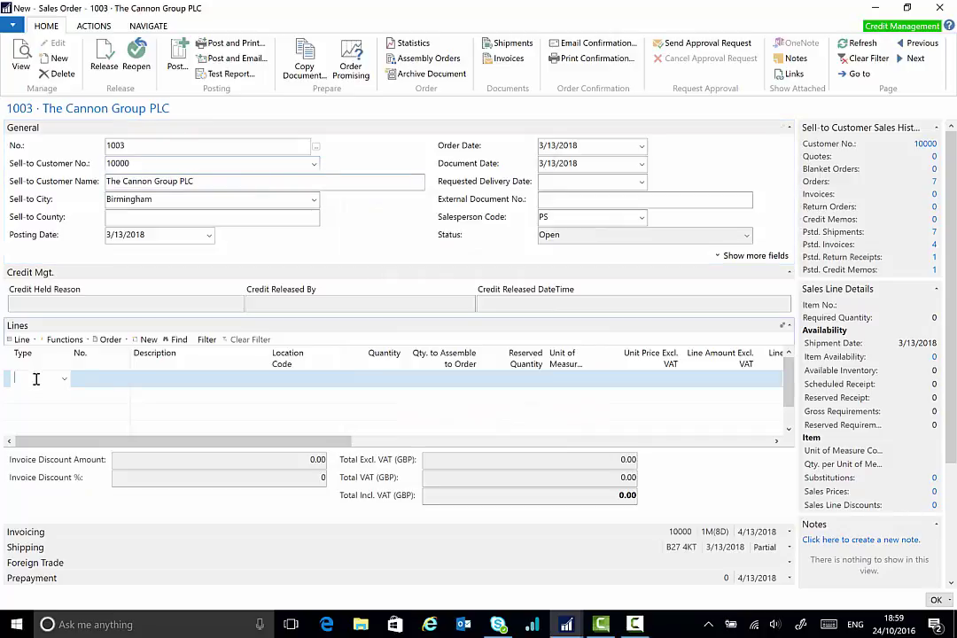
pyautogui.press('Tab')
pyautogui.write('1000')
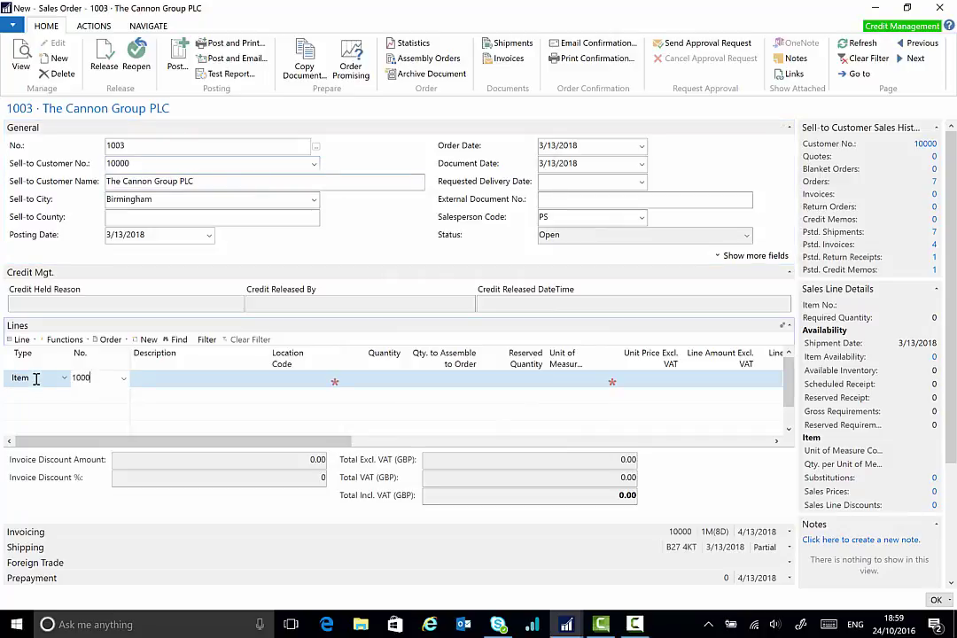
pyautogui.press('Return')
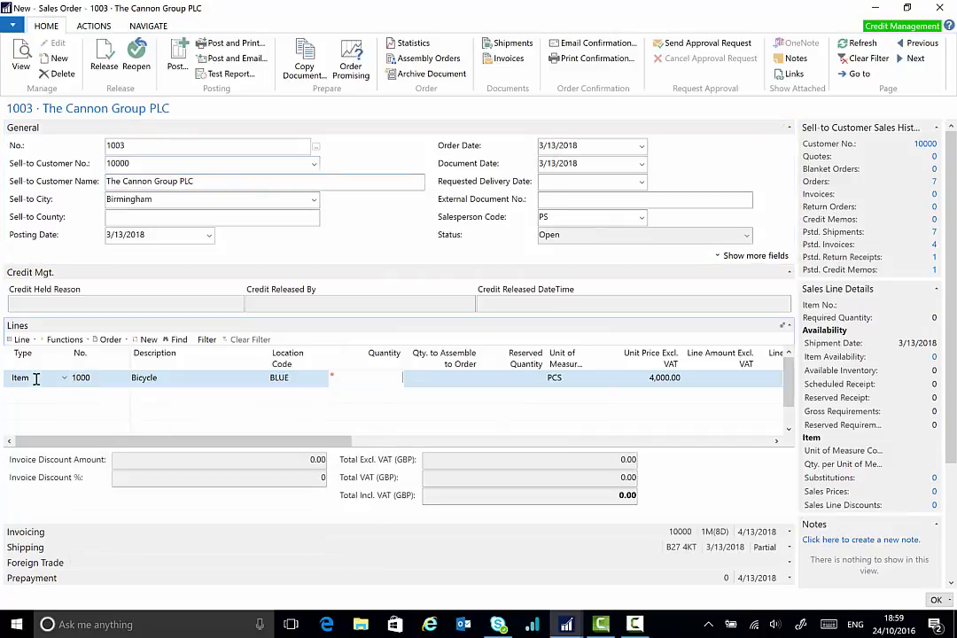
pyautogui.write('1')
pyautogui.press('Tab')
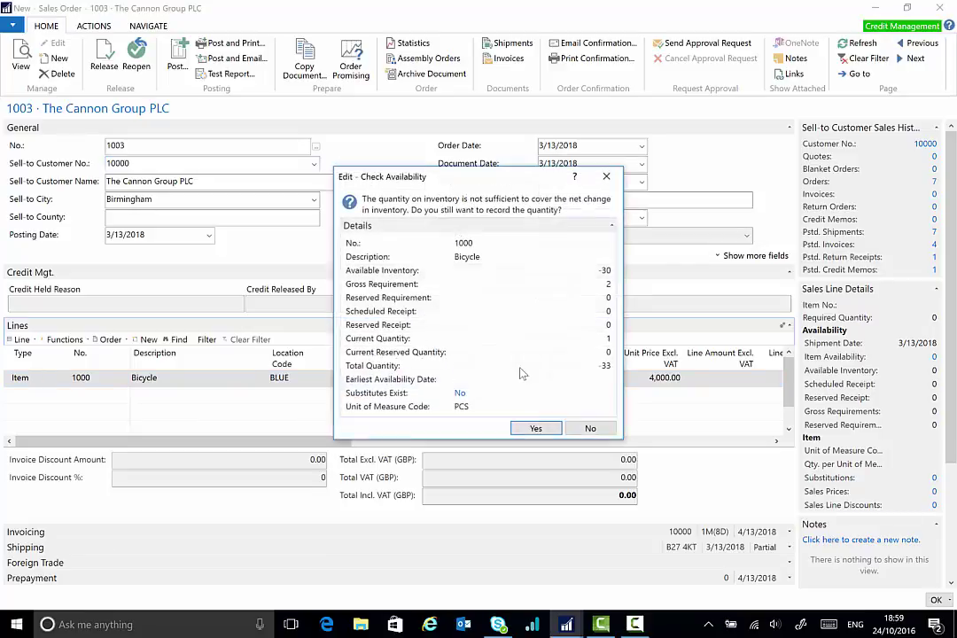
pyautogui.click(534, 428)
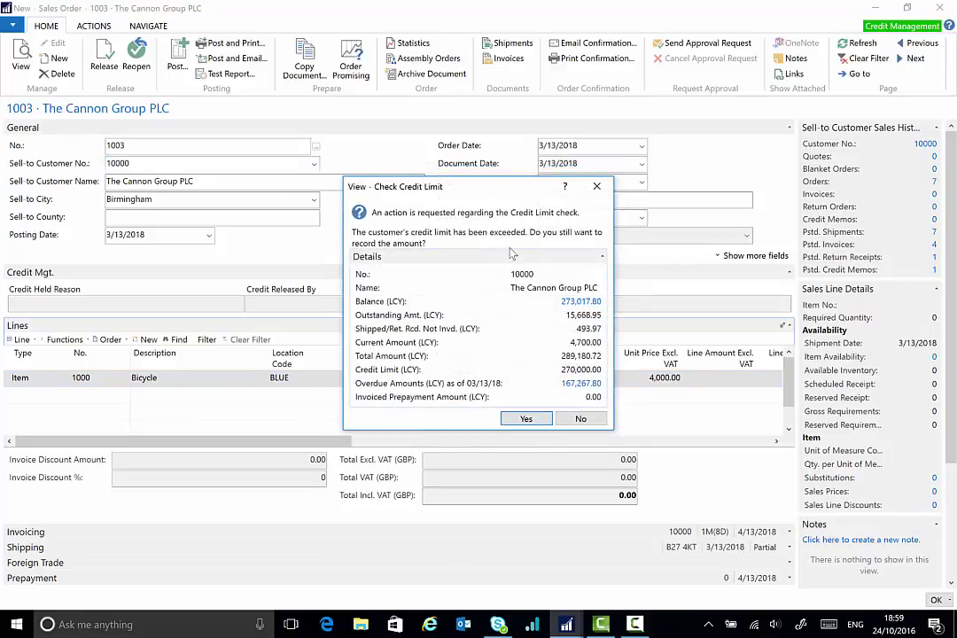
pyautogui.click(532, 420)
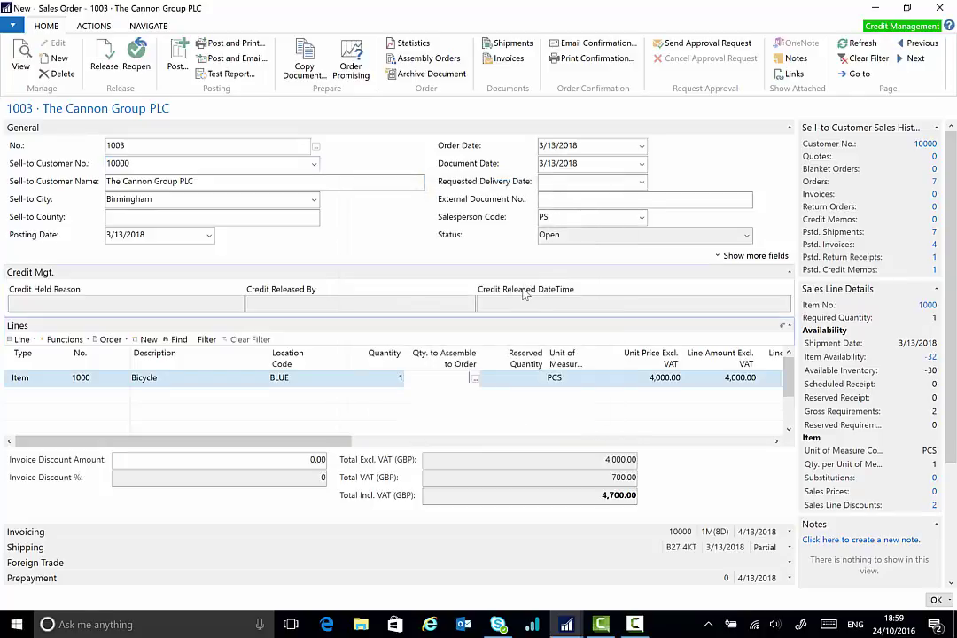
# - Try to release sales order 1003 for The Cannon Group PLC, acknowledge the message and close the order
pyautogui.click(103, 57)
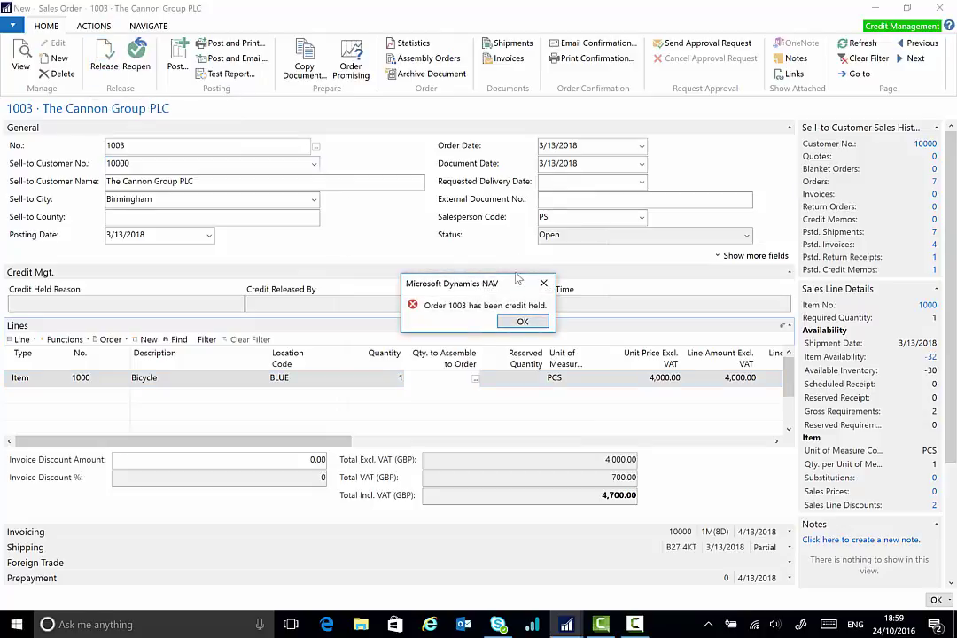
pyautogui.click(541, 323)
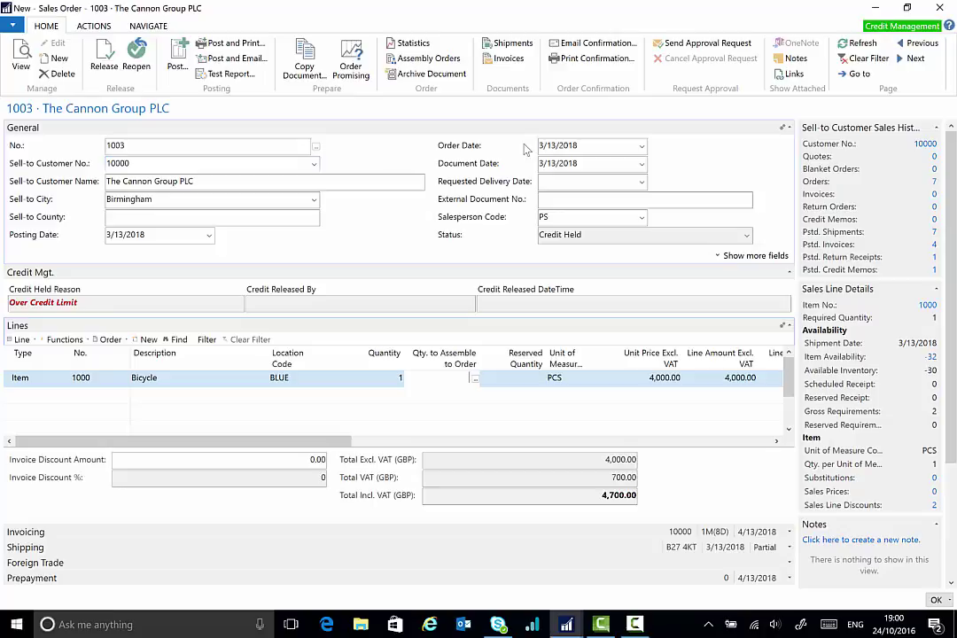
pyautogui.click(941, 8)
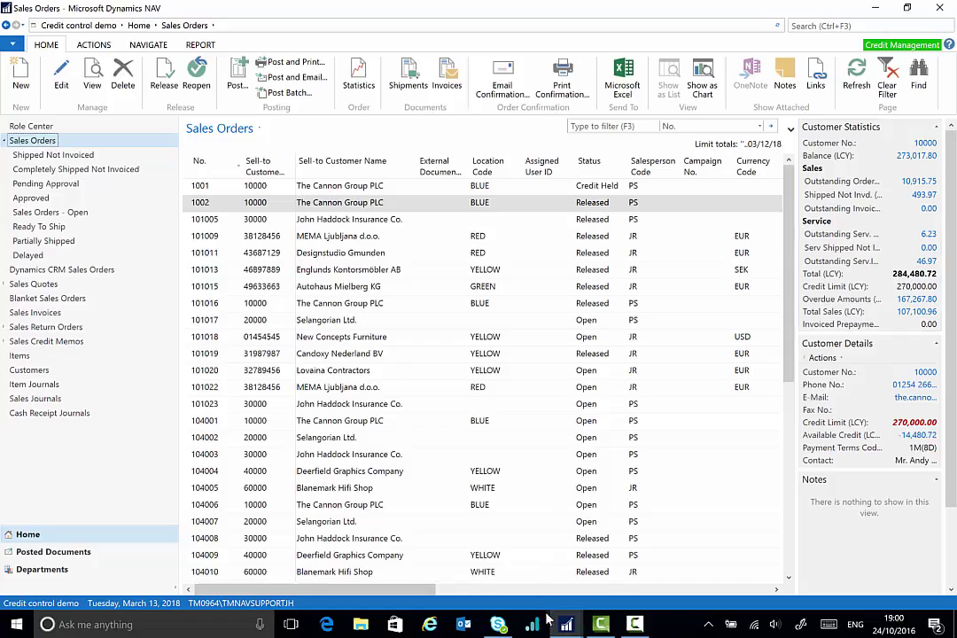
# - Switch to the window showing the Customers list and open the Credit Held List
pyautogui.moveTo(560, 627)
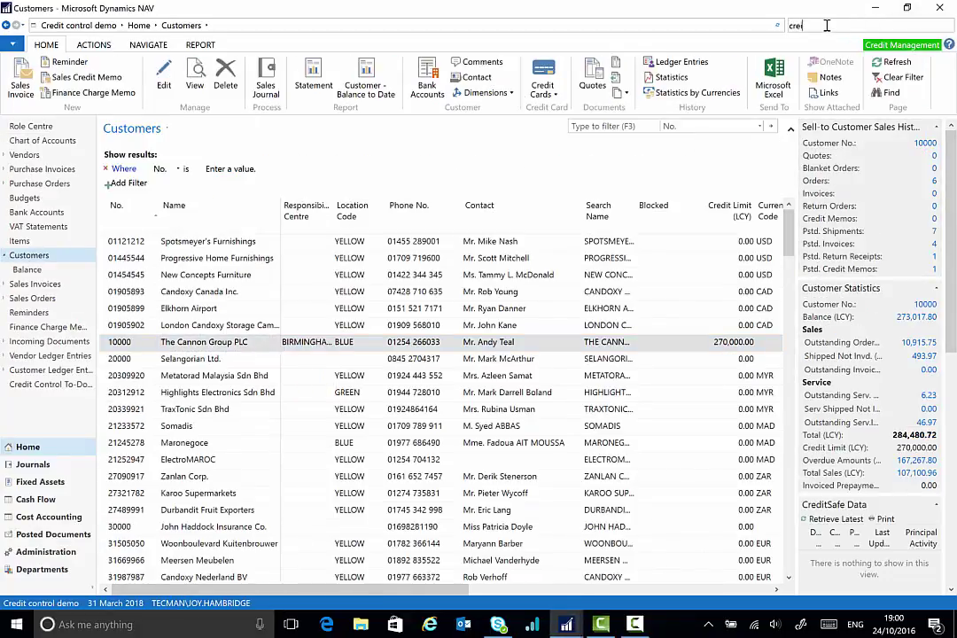
pyautogui.write('dit h')
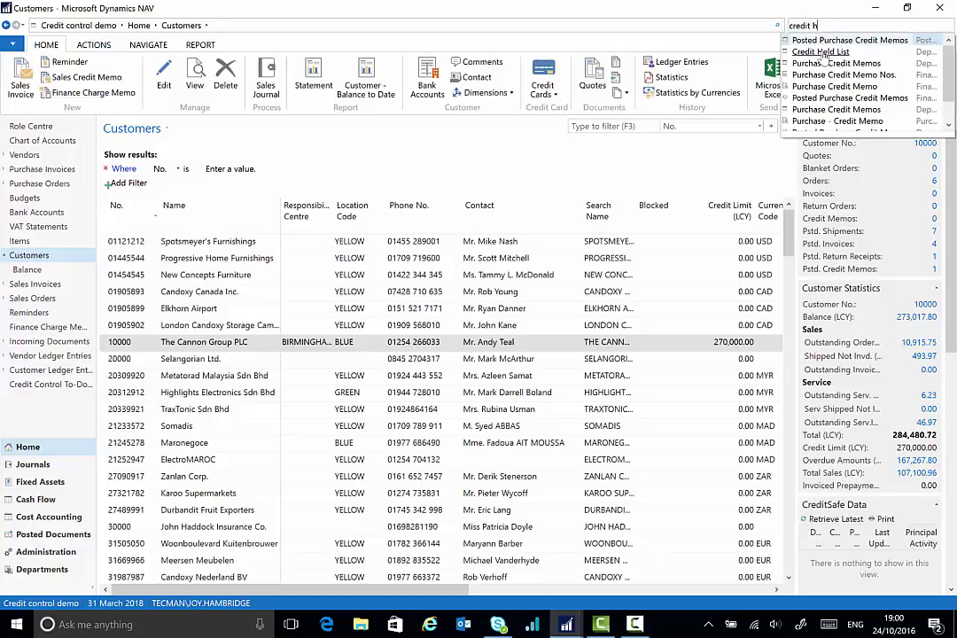
pyautogui.click(832, 52)
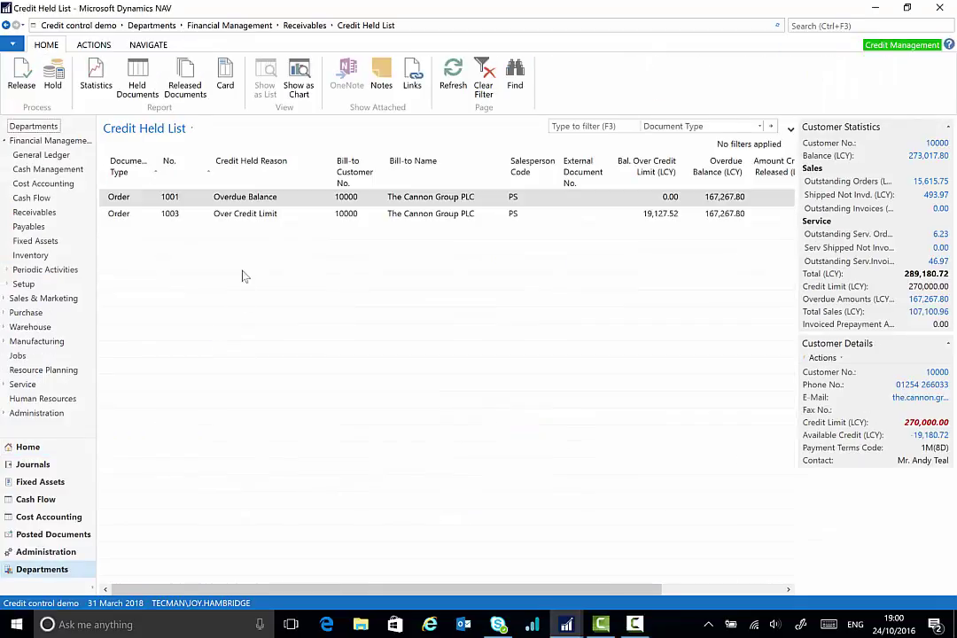
# - Review the statistics and the sales order card of held order 1003, closing each one
pyautogui.click(293, 218)
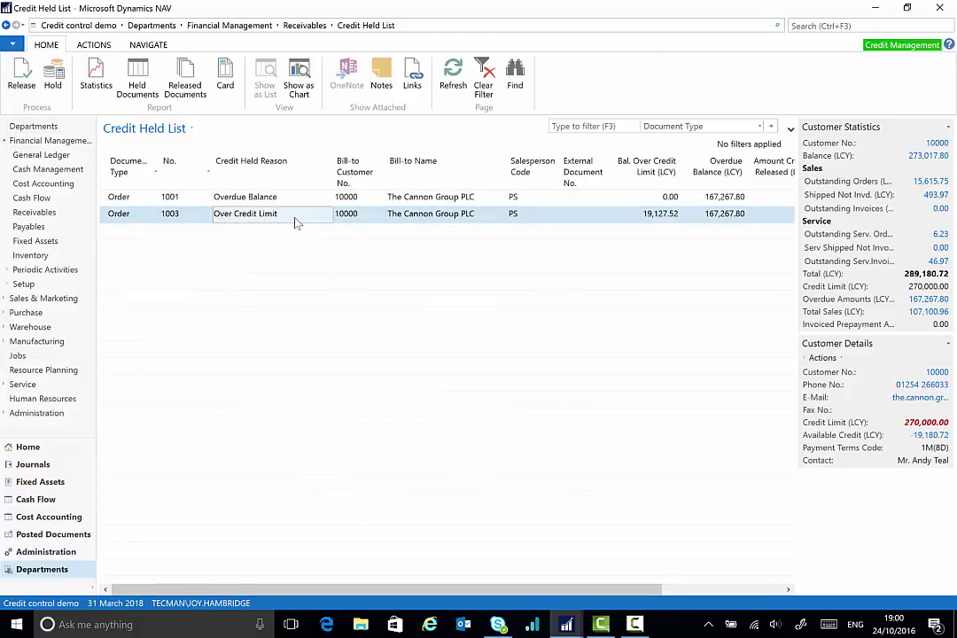
pyautogui.click(95, 78)
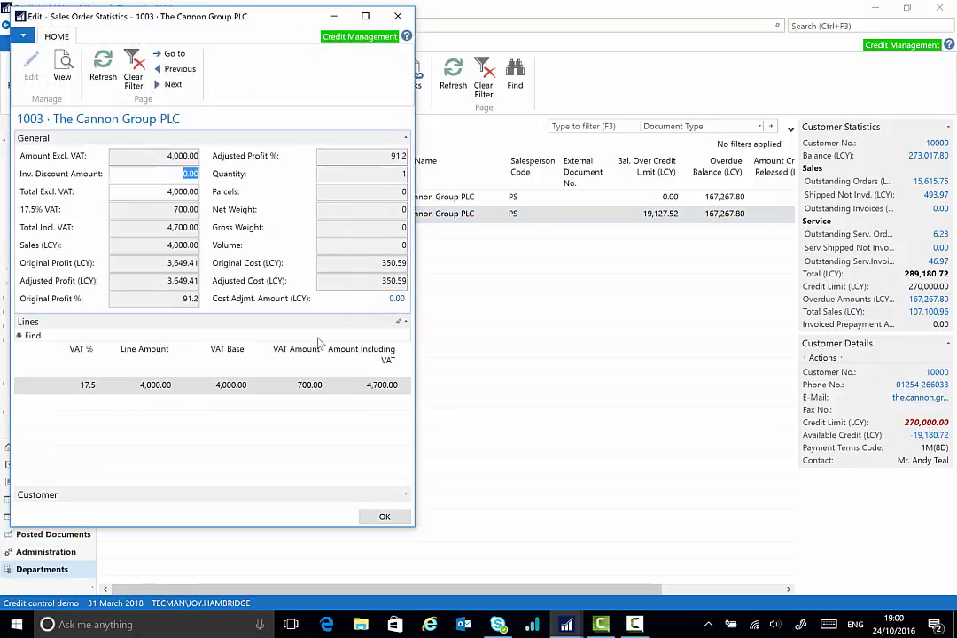
pyautogui.press('Escape')
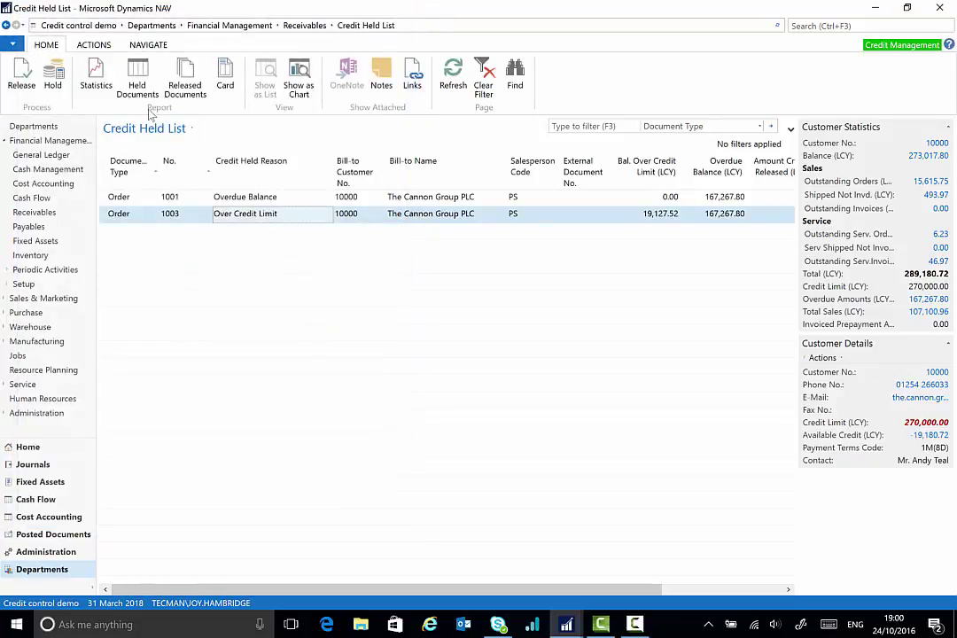
pyautogui.click(225, 78)
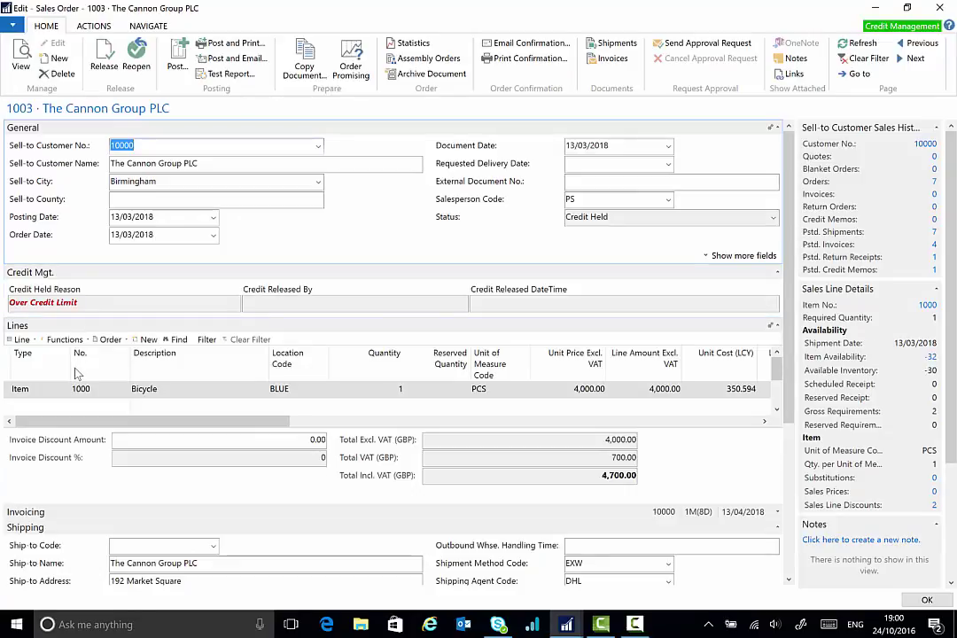
pyautogui.press('Escape')
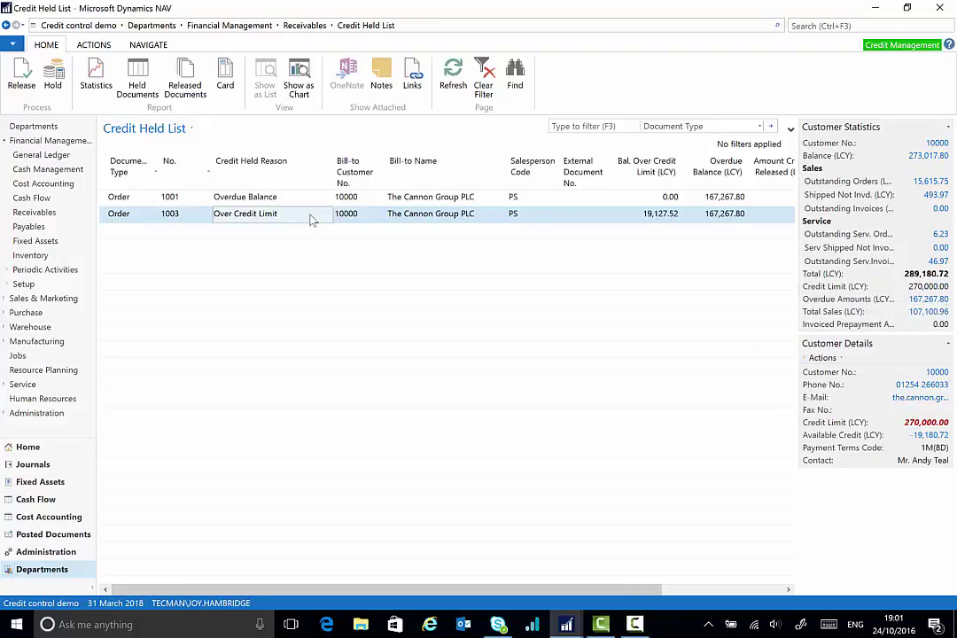
# - Release order 1003 from credit hold, check the released documents and return to the held documents
pyautogui.click(19, 78)
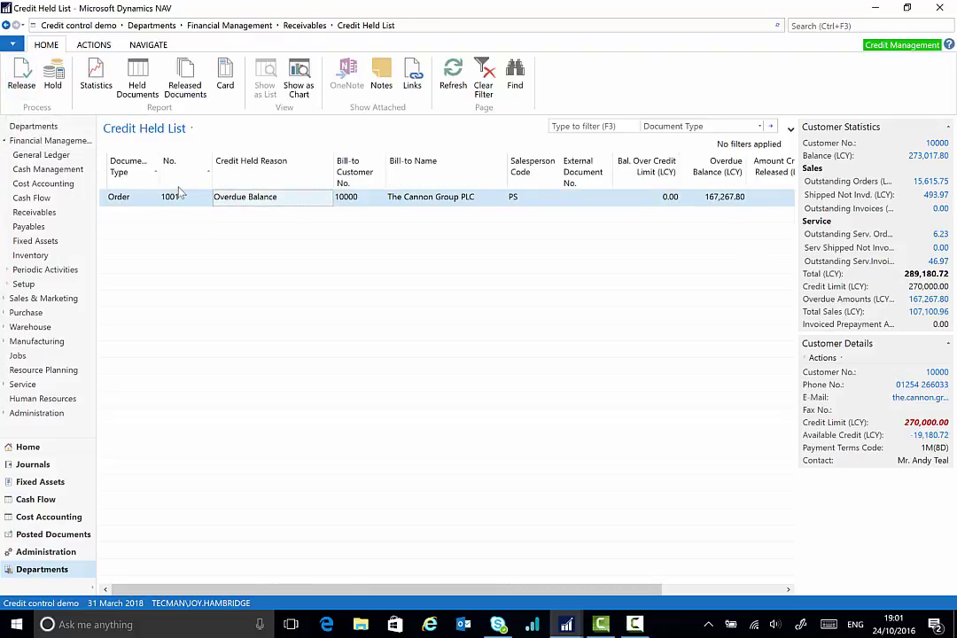
pyautogui.click(184, 86)
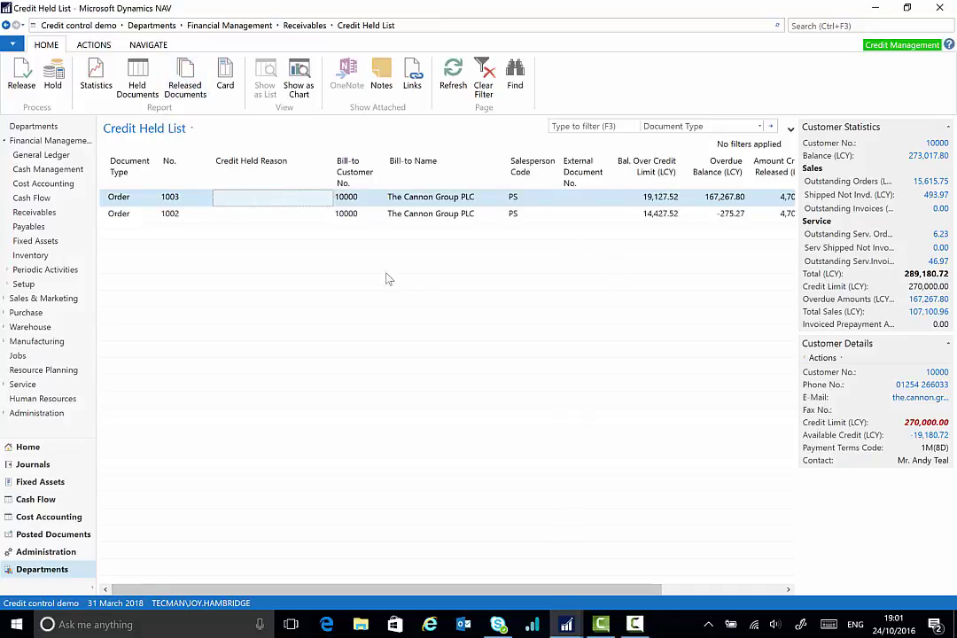
pyautogui.click(137, 85)
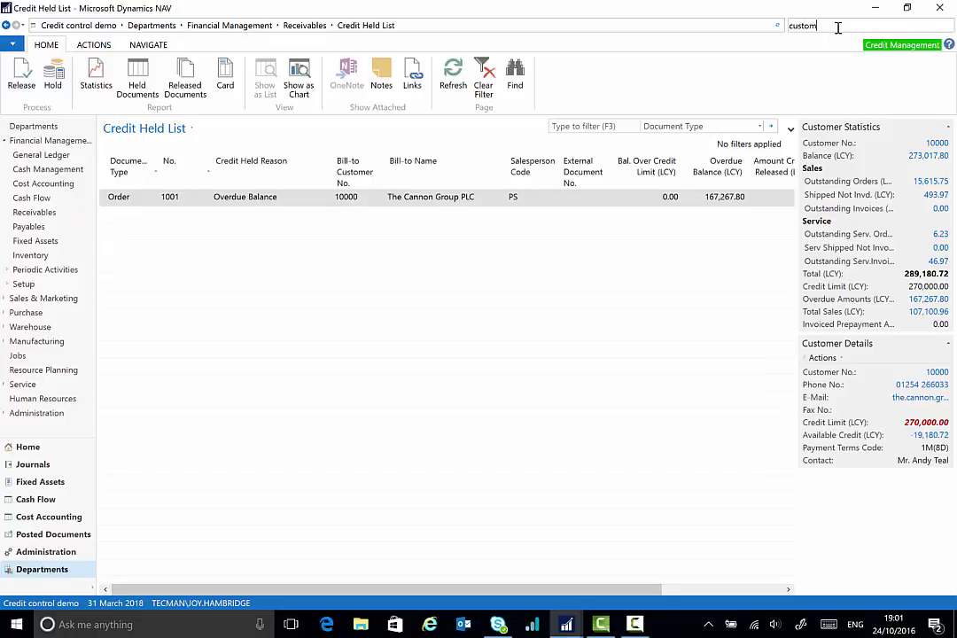
# - Find the Customers list and open the customer card of The Cannon Group PLC
pyautogui.write('er')
pyautogui.press('Return')
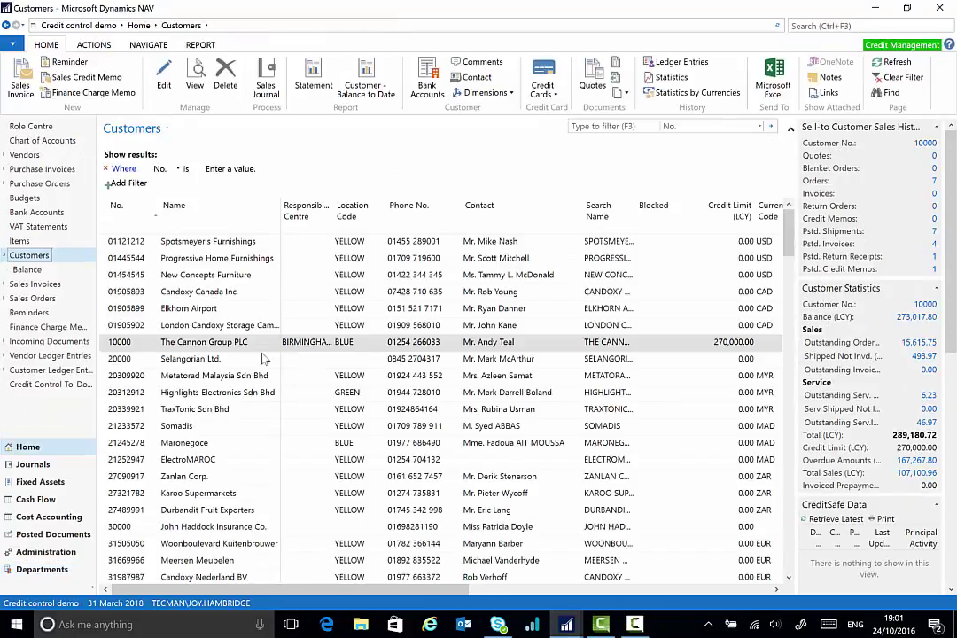
pyautogui.doubleClick(253, 353)
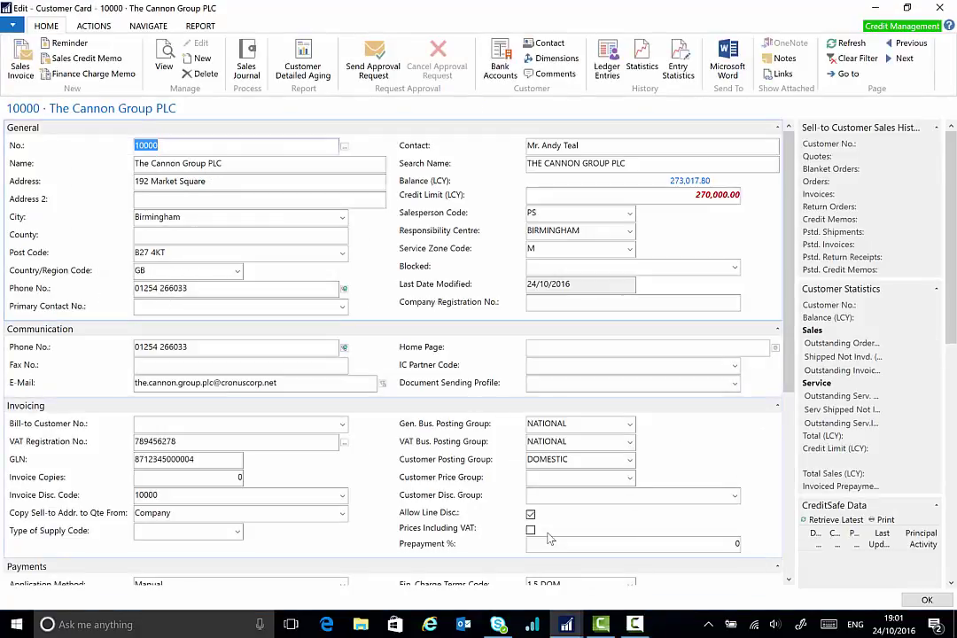
# - Look up the available Credit Controller and Credit Control Contact values in the customer's Credit Management section without changing them
pyautogui.scroll(-1, 549, 538)
pyautogui.scroll(-4, 550, 538)
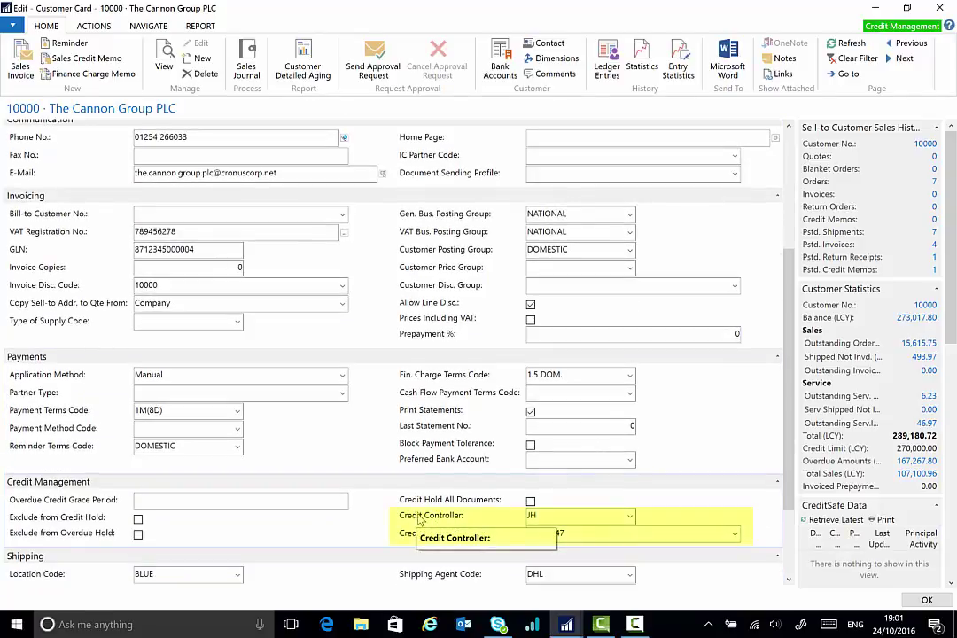
pyautogui.click(629, 518)
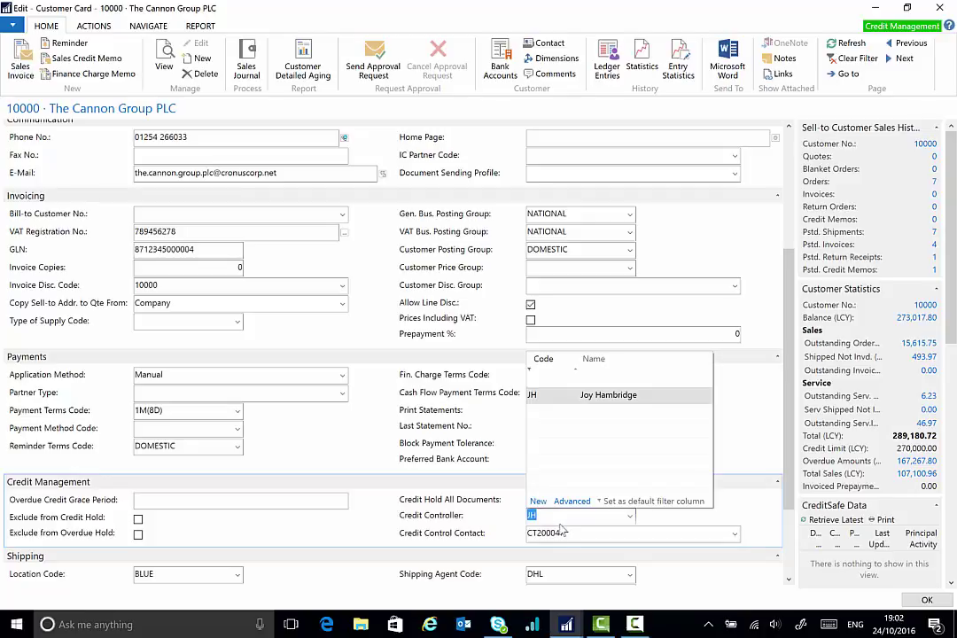
pyautogui.click(735, 535)
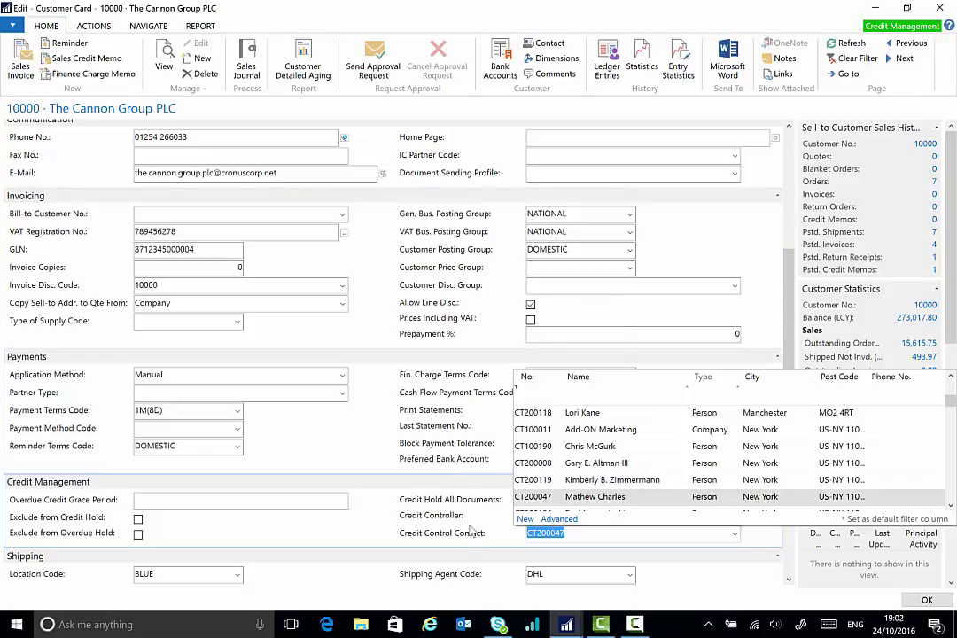
pyautogui.press('Escape')
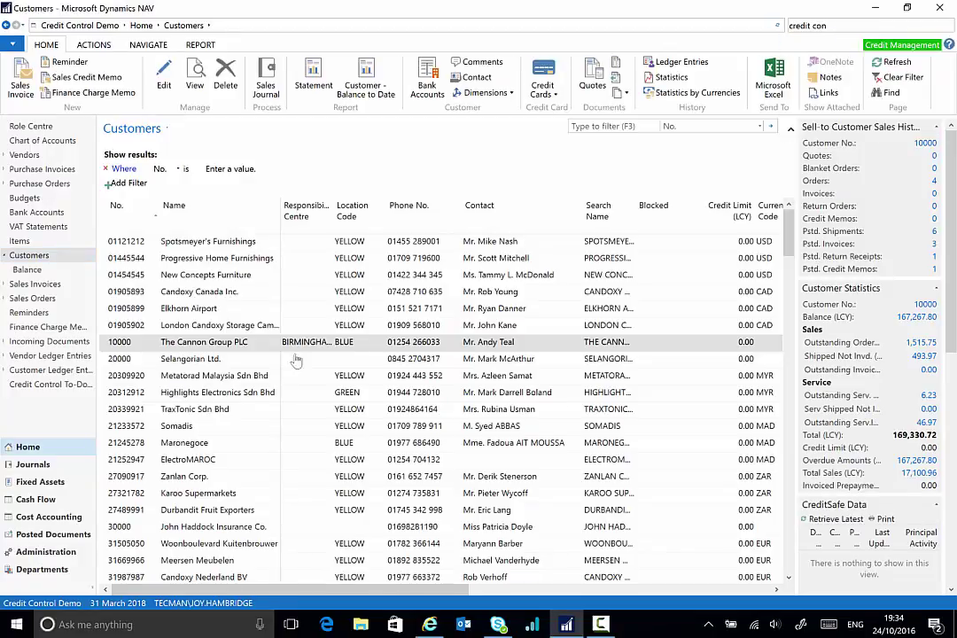
# - Open the Credit Control page, maximize it and filter the list by credit controller jh
pyautogui.press('Return')
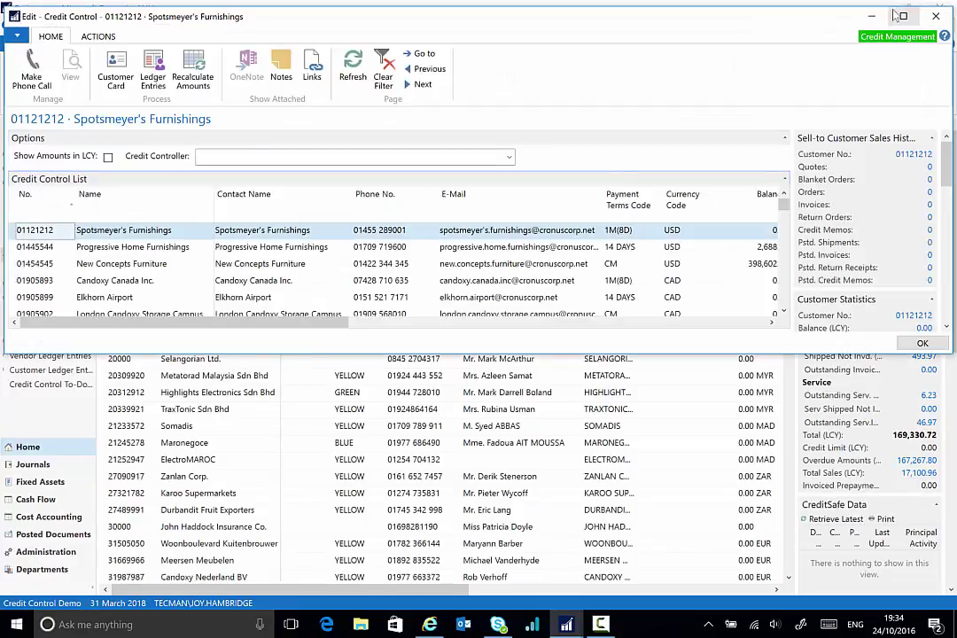
pyautogui.click(900, 16)
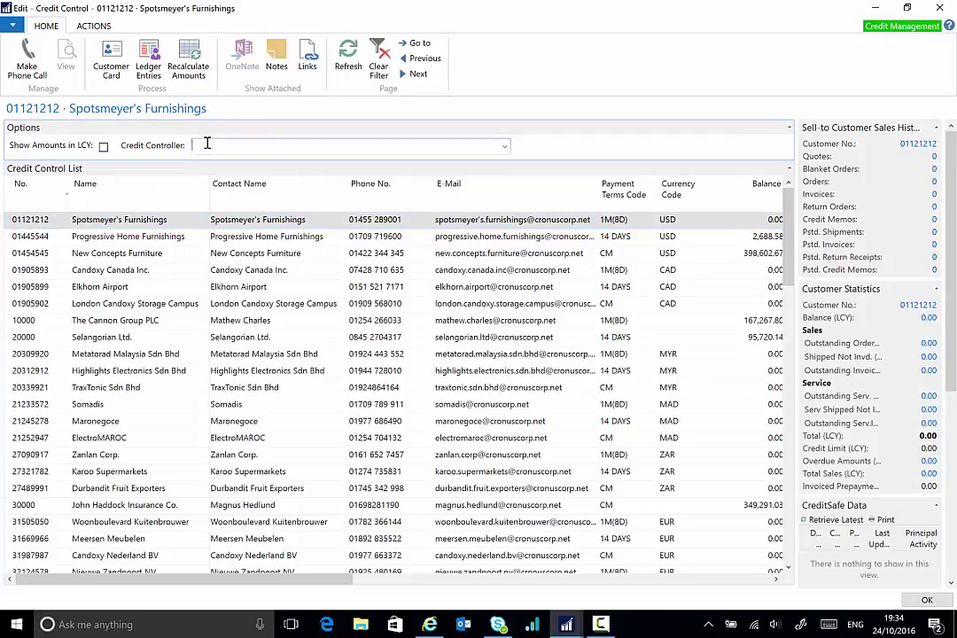
pyautogui.press('Return')
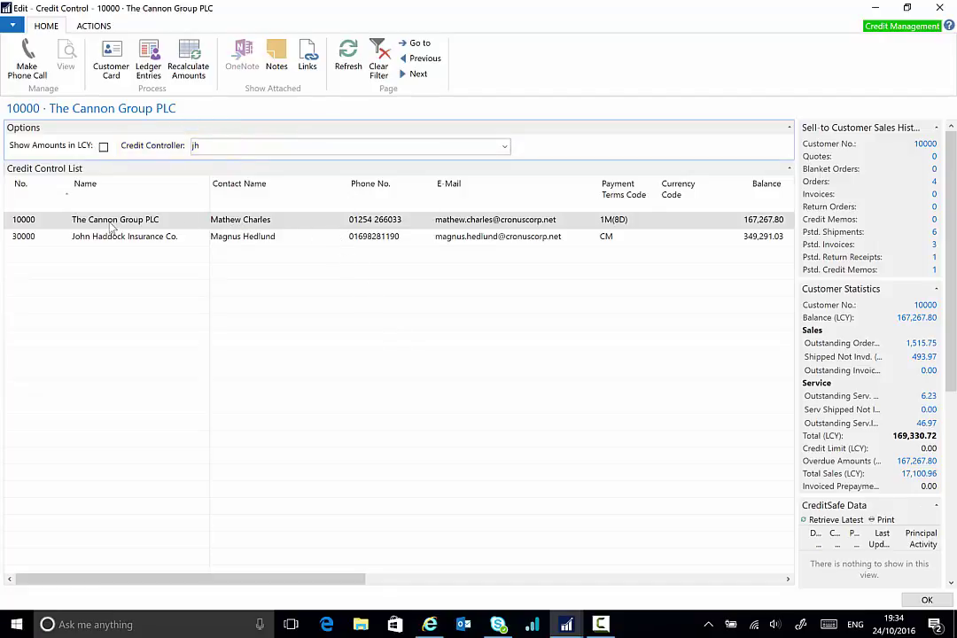
# - Clear the Credit Controller filter and check the balance and ageing columns for all customers
pyautogui.click(205, 146)
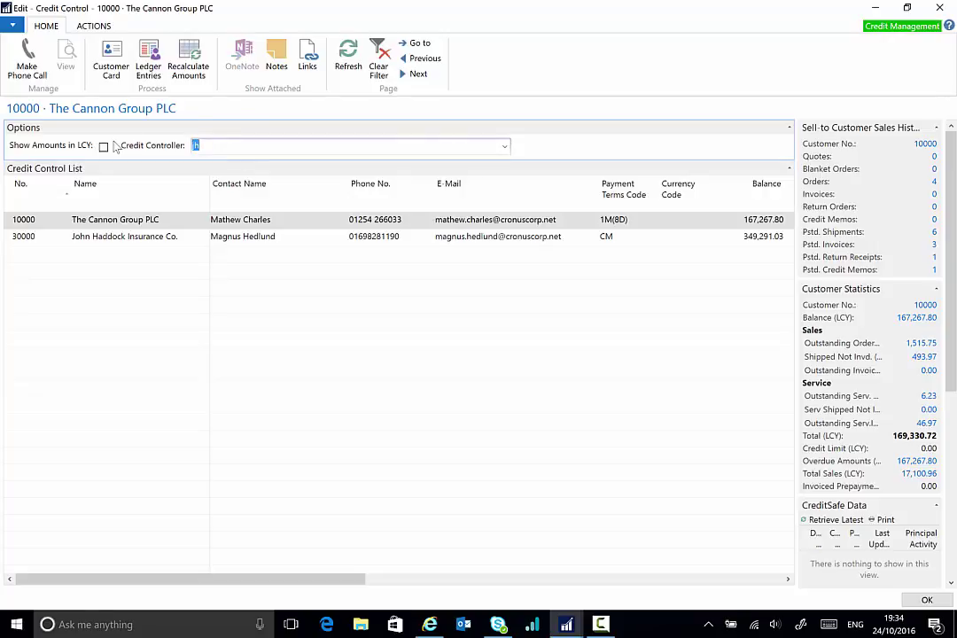
pyautogui.click(115, 147)
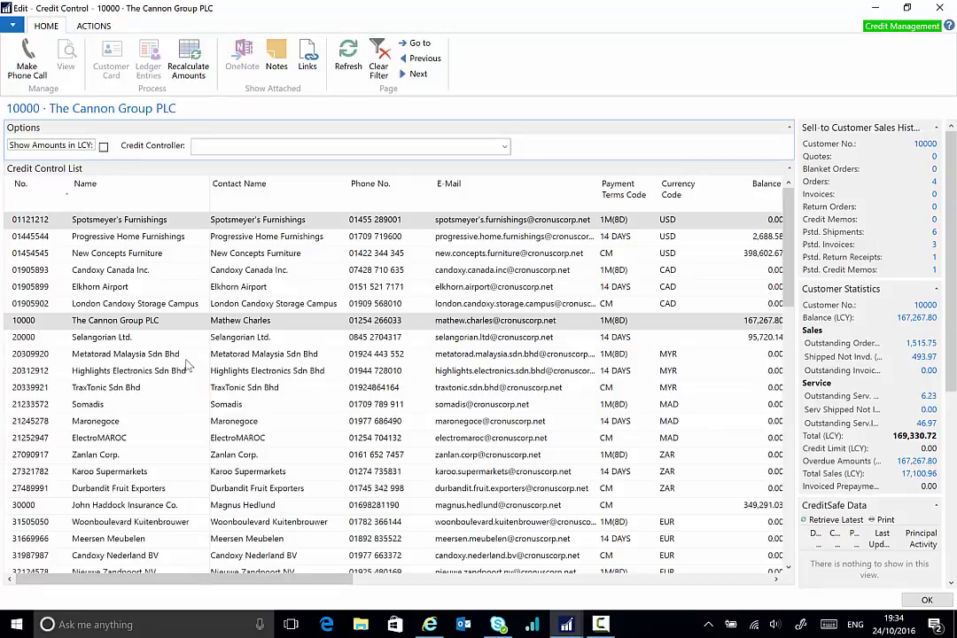
pyautogui.moveTo(259, 583); pyautogui.dragTo(368, 592)
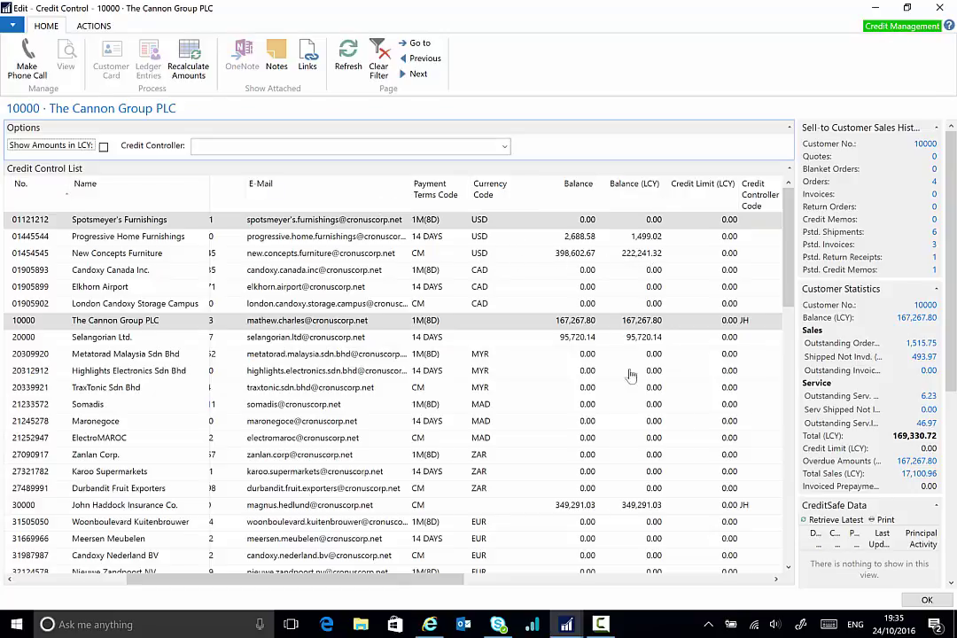
pyautogui.moveTo(454, 587); pyautogui.dragTo(727, 595)
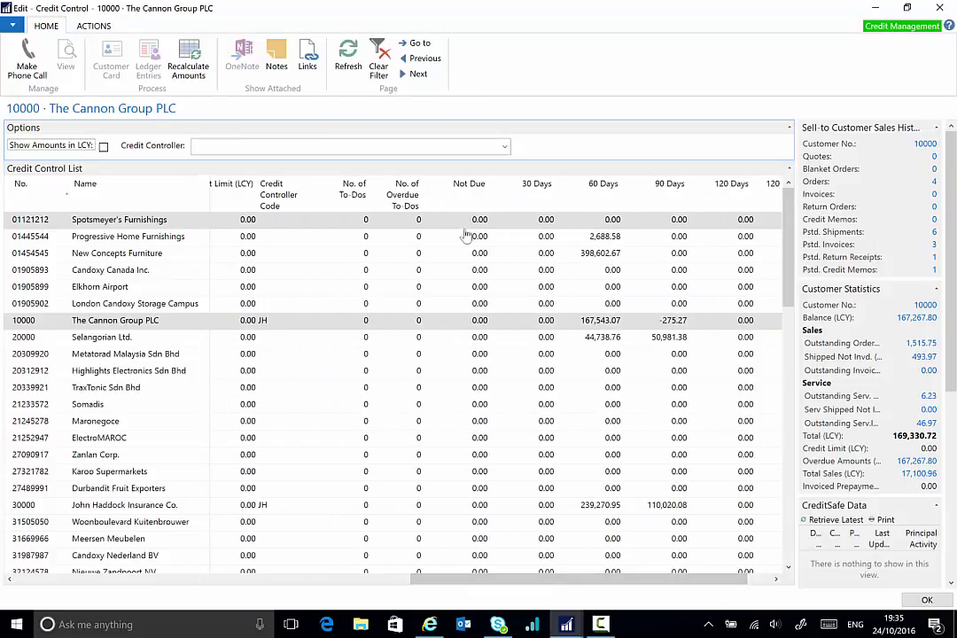
# - Try showing the Credit Control List amounts in LCY, and switch the option off again
pyautogui.click(103, 148)
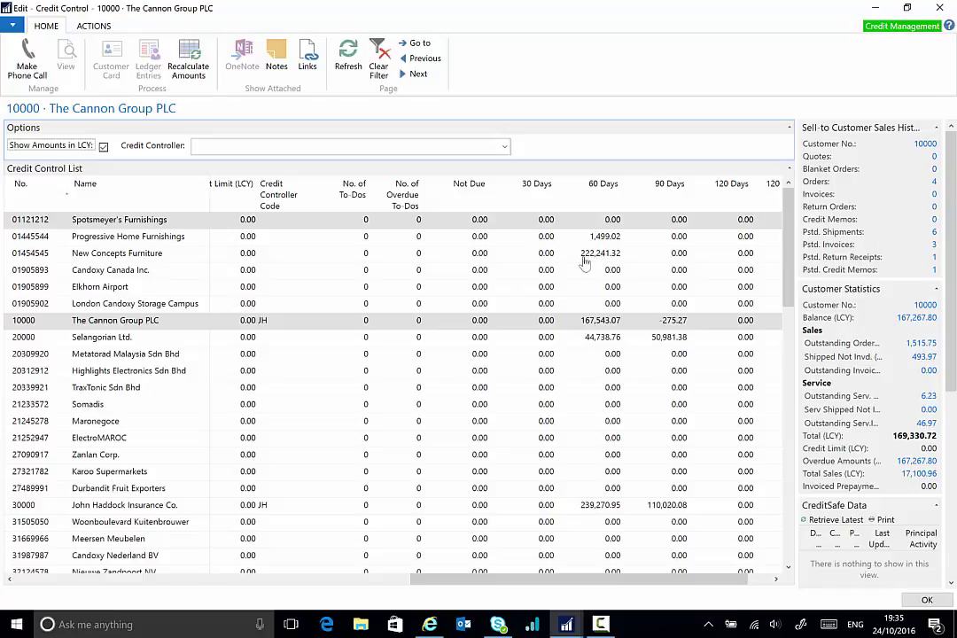
pyautogui.click(104, 148)
pyautogui.moveTo(453, 579); pyautogui.dragTo(7, 553)
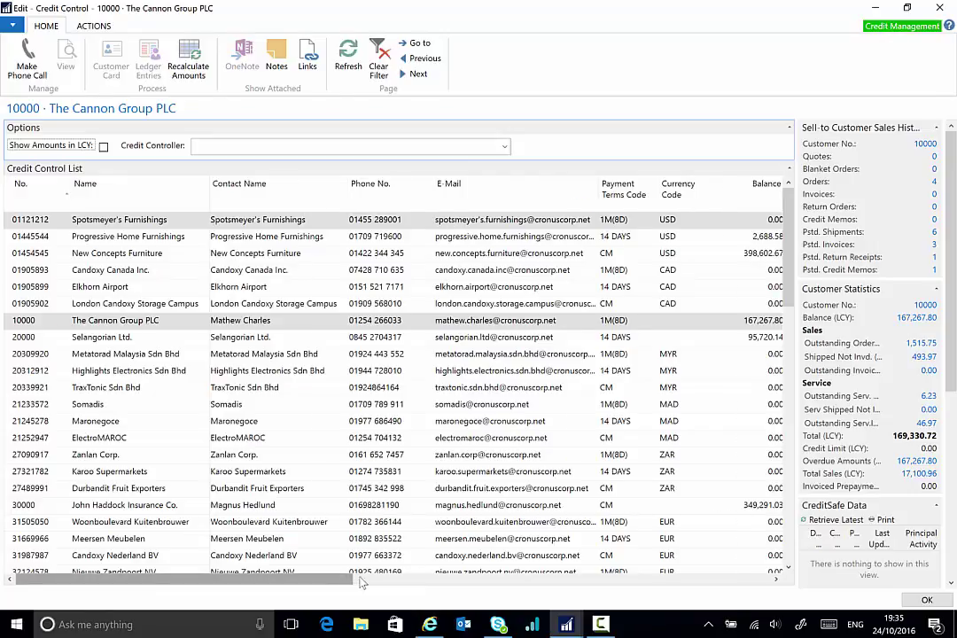
# - Review the balance, credit limit, to-do and ageing columns of the Credit Control List, and sort it by Not Due
pyautogui.moveTo(361, 581); pyautogui.dragTo(476, 550)
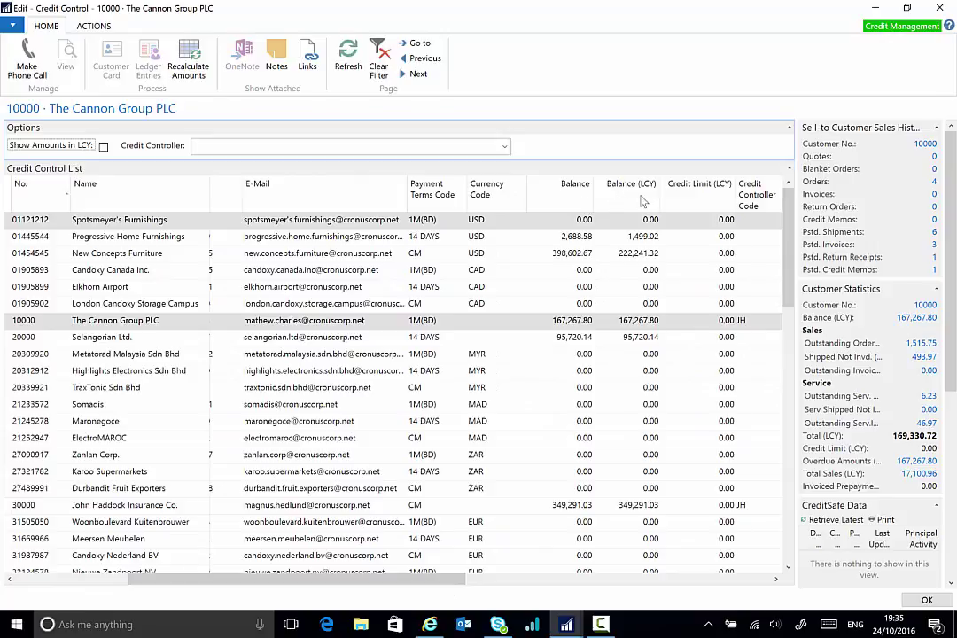
pyautogui.moveTo(419, 581); pyautogui.dragTo(474, 581)
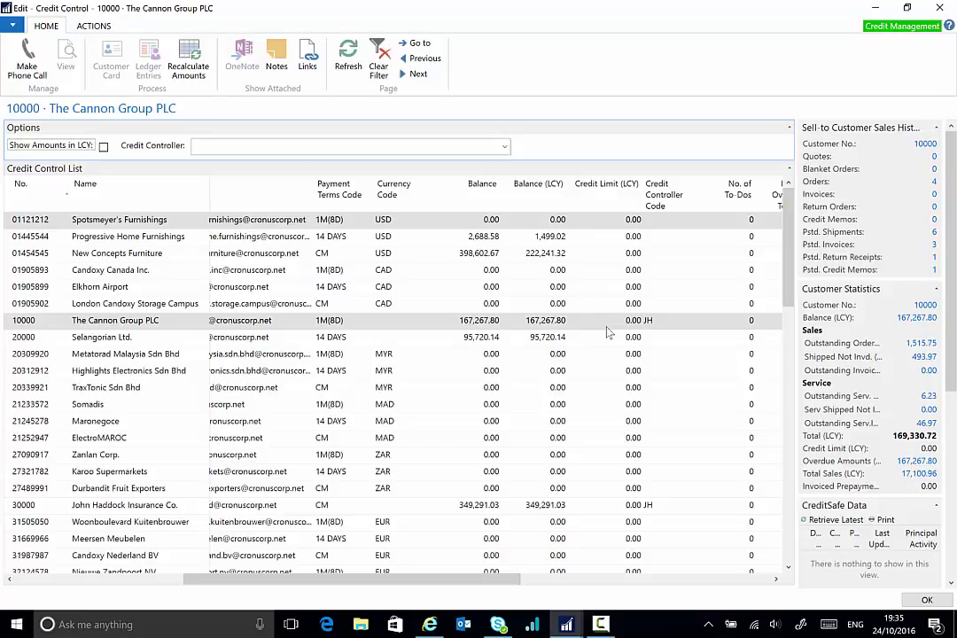
pyautogui.moveTo(474, 581); pyautogui.dragTo(527, 585)
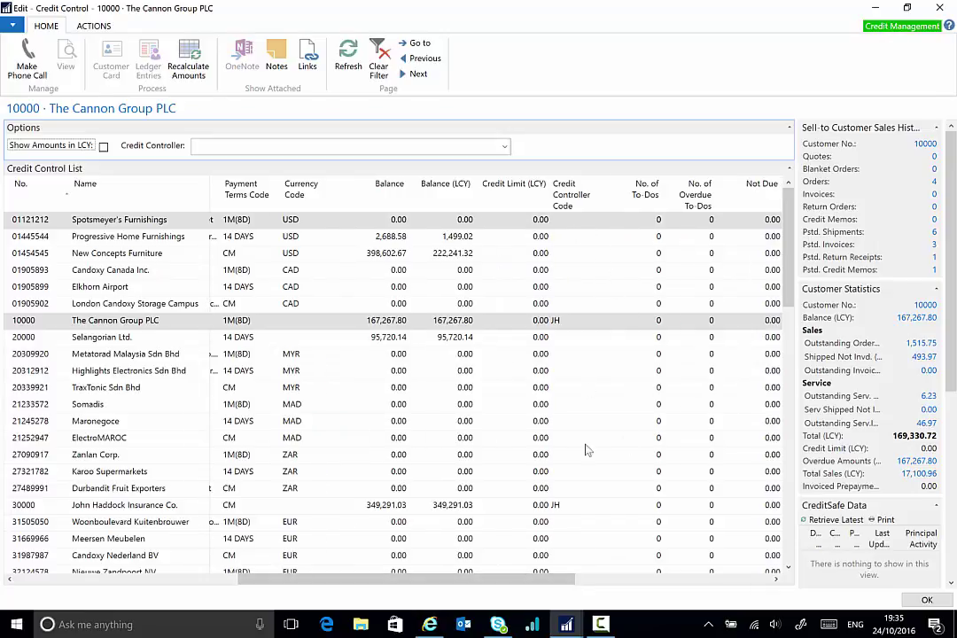
pyautogui.moveTo(559, 585); pyautogui.dragTo(696, 578)
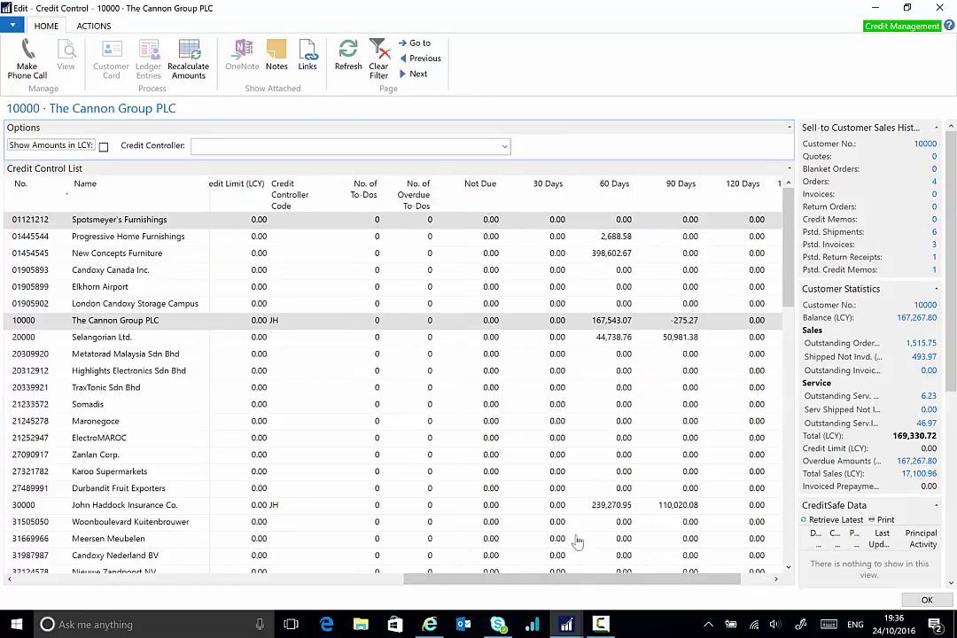
pyautogui.moveTo(588, 581); pyautogui.dragTo(619, 581)
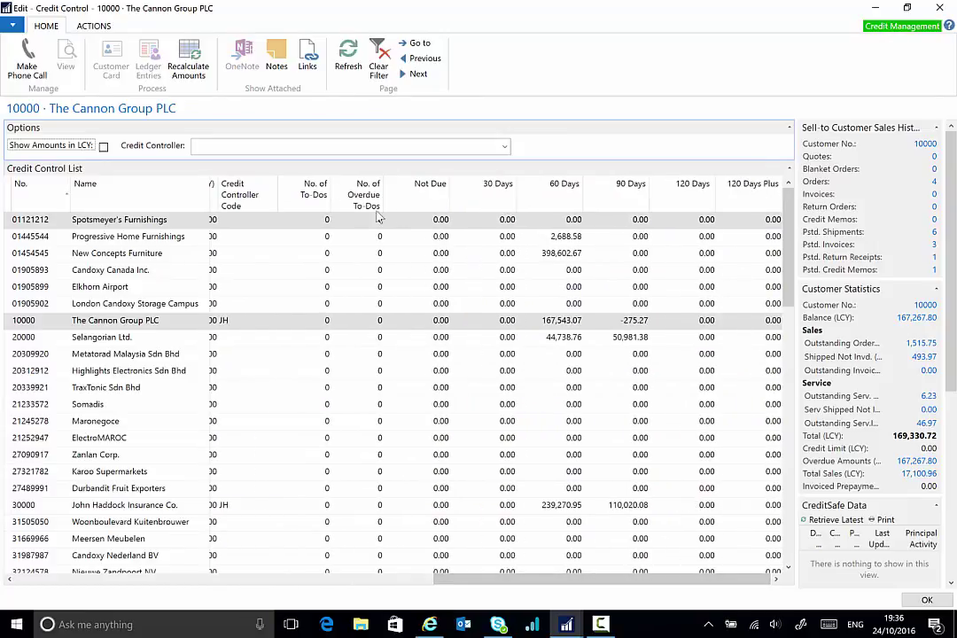
pyautogui.click(433, 191)
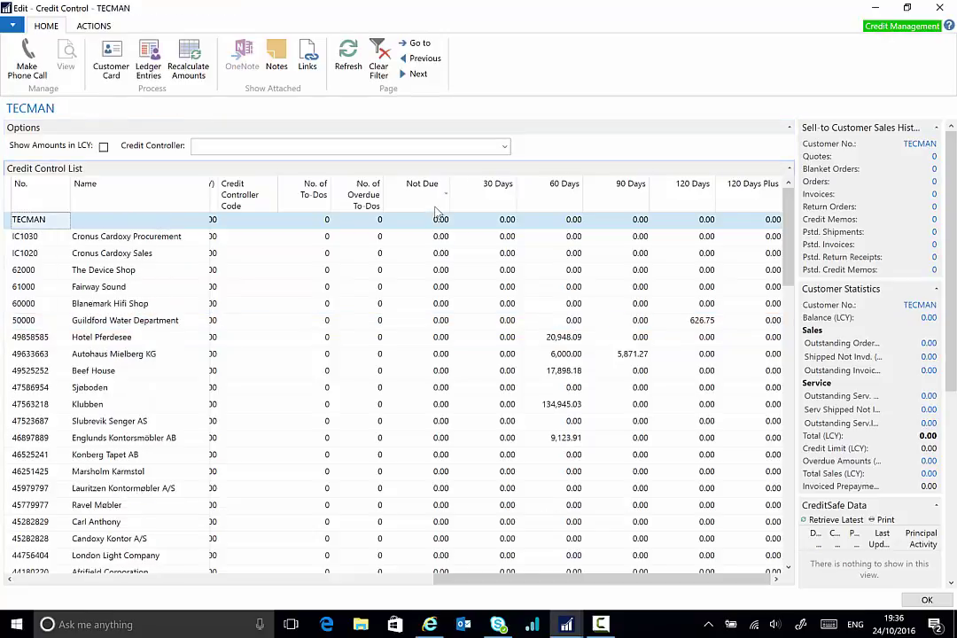
# - Sort the Credit Control List by the 60 Days, 120 Days Plus and 120 Days columns, ending with 90 Days in descending order
pyautogui.click(435, 207)
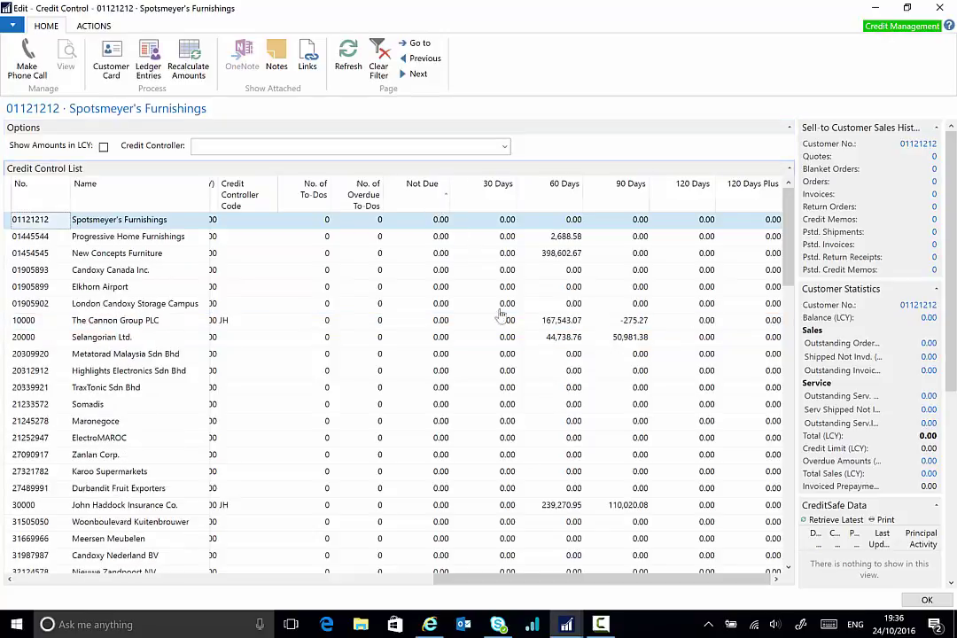
pyautogui.click(565, 206)
pyautogui.click(564, 204)
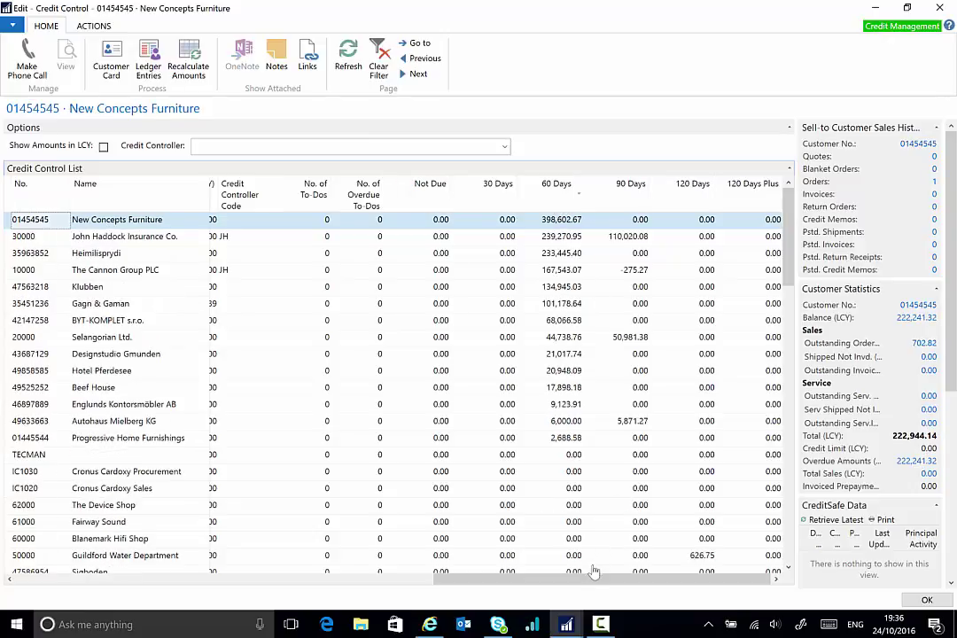
pyautogui.click(759, 202)
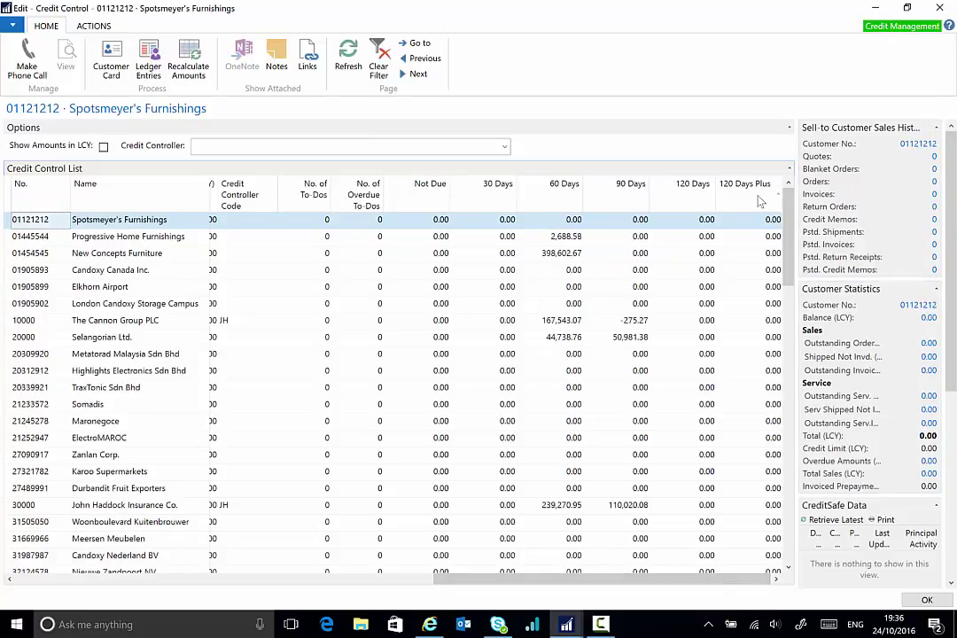
pyautogui.click(683, 207)
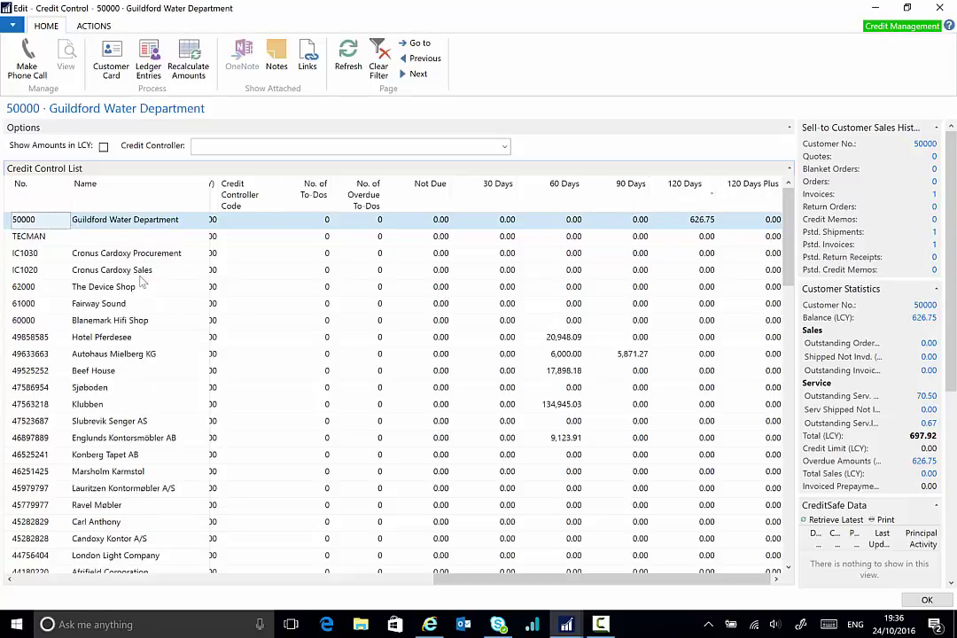
pyautogui.click(642, 198)
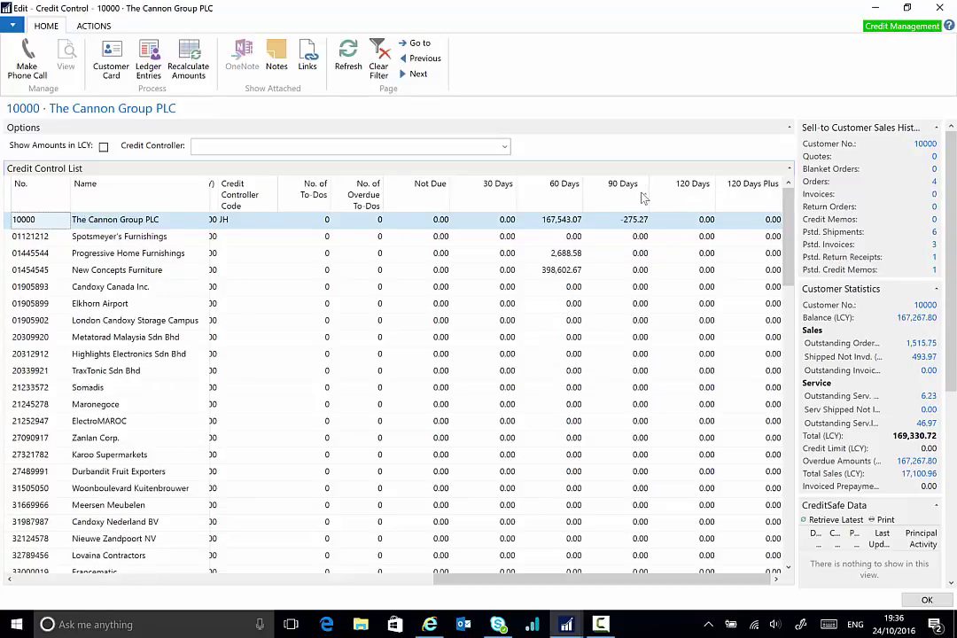
pyautogui.click(643, 198)
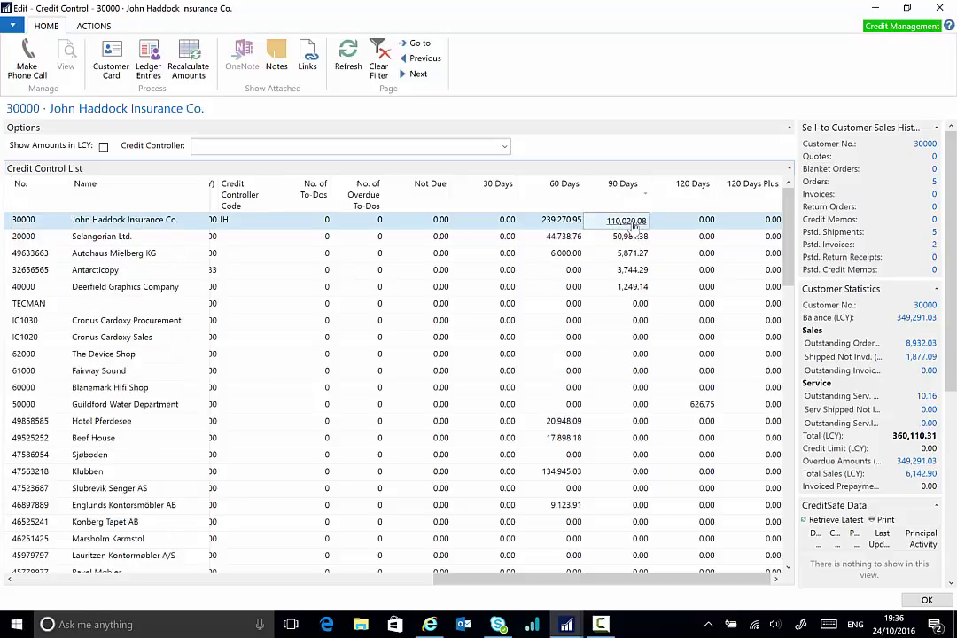
# - Inspect the ledger entries behind John Haddock Insurance Co.'s 90 Days amount and return to the Credit Control List
pyautogui.click(628, 221)
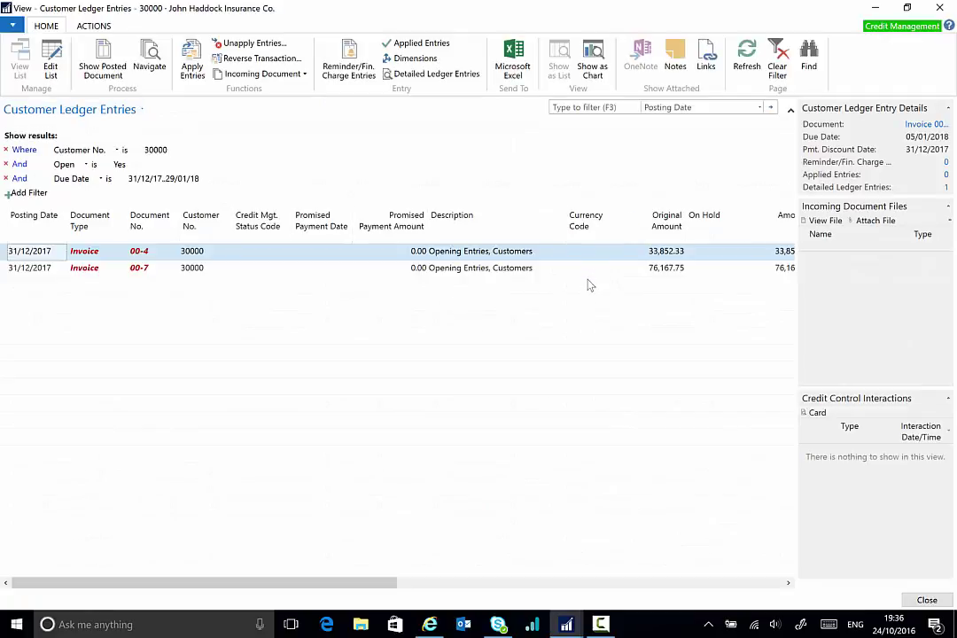
pyautogui.click(943, 9)
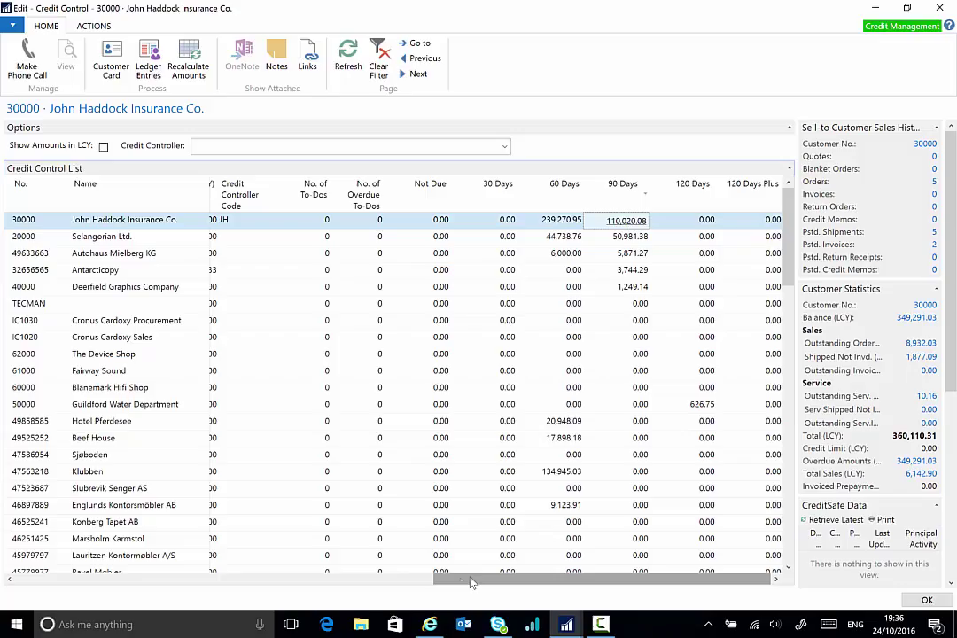
pyautogui.moveTo(469, 585); pyautogui.dragTo(529, 605)
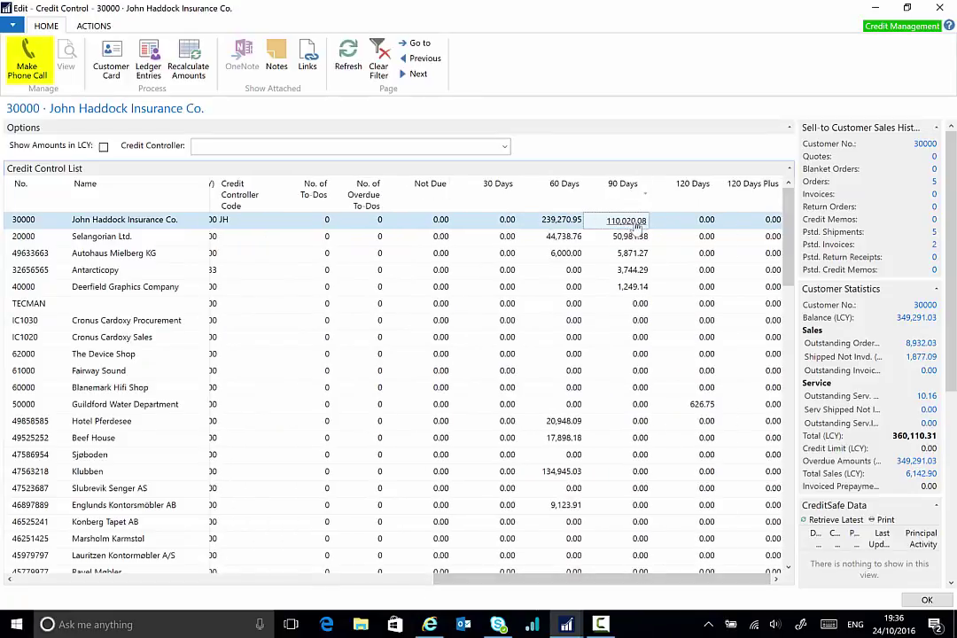
# - Start a phone call interaction for John Haddock Insurance Co. and mark invoices 00-10 and 00-13 as selected
pyautogui.click(30, 63)
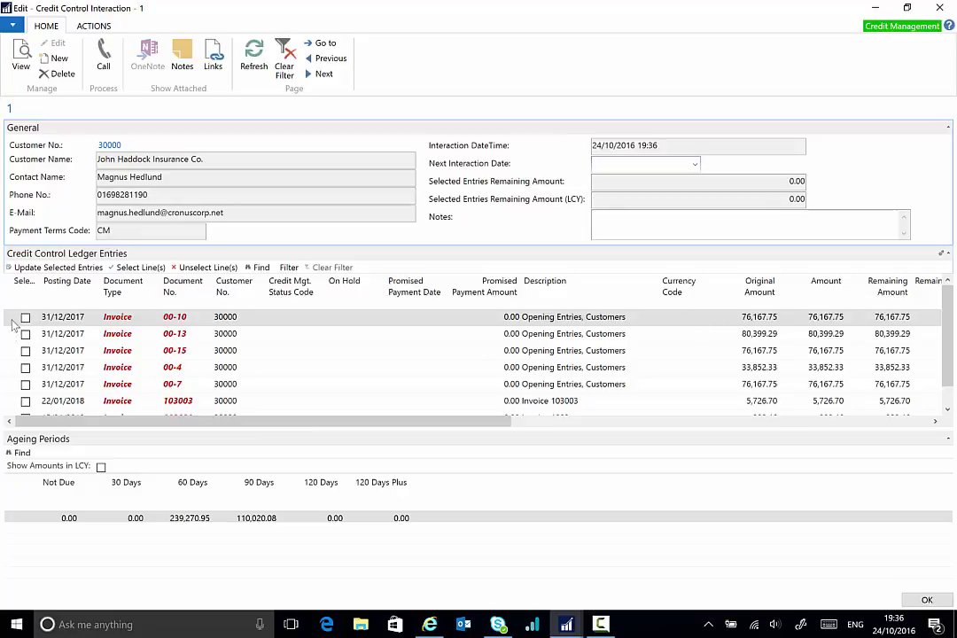
pyautogui.moveTo(13, 325); pyautogui.dragTo(12, 337)
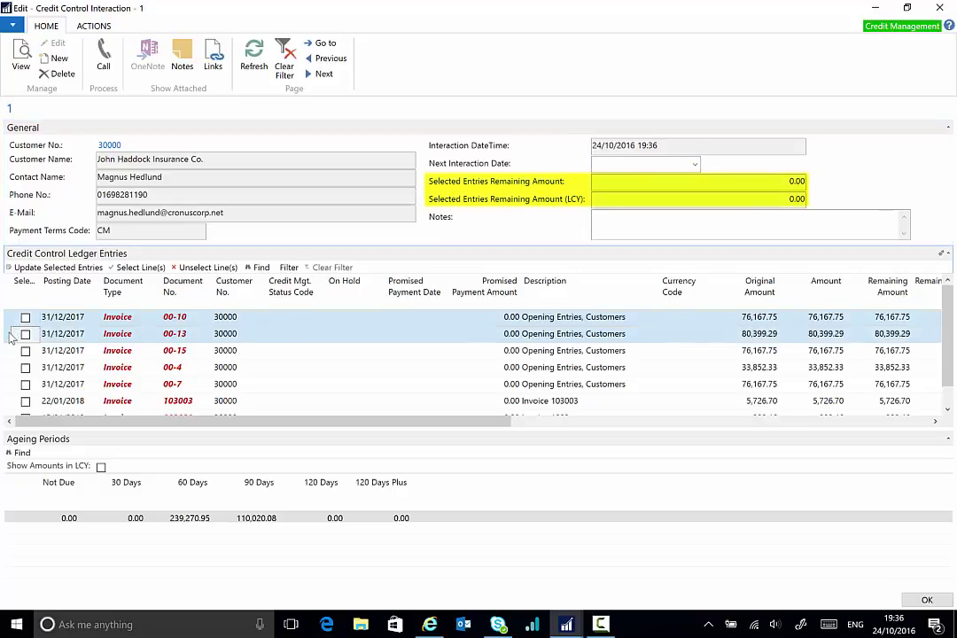
pyautogui.click(138, 267)
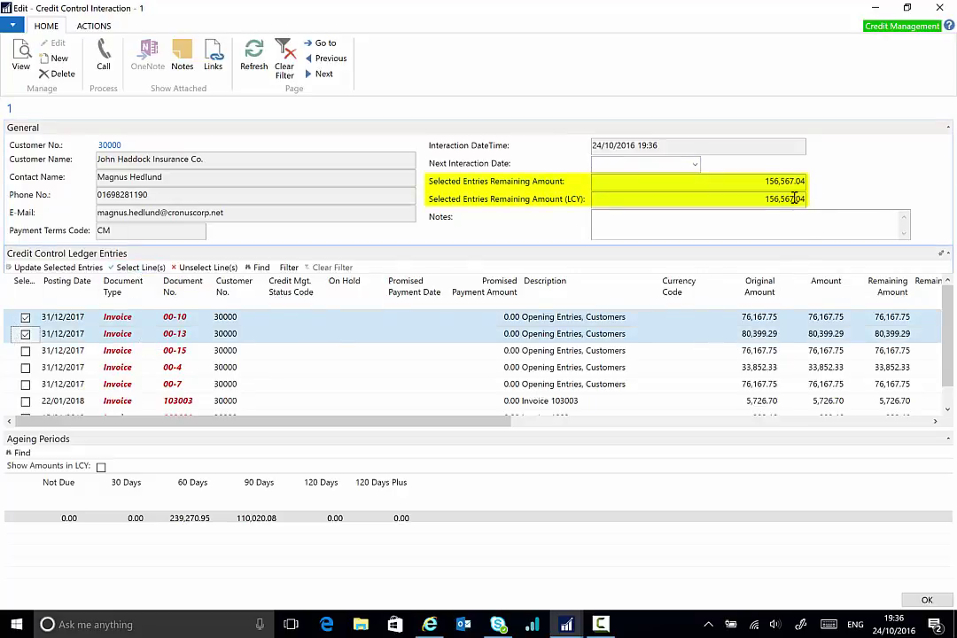
# - Try adding invoice 00-15 to the selected ledger entries, and unselect it again
pyautogui.click(19, 353)
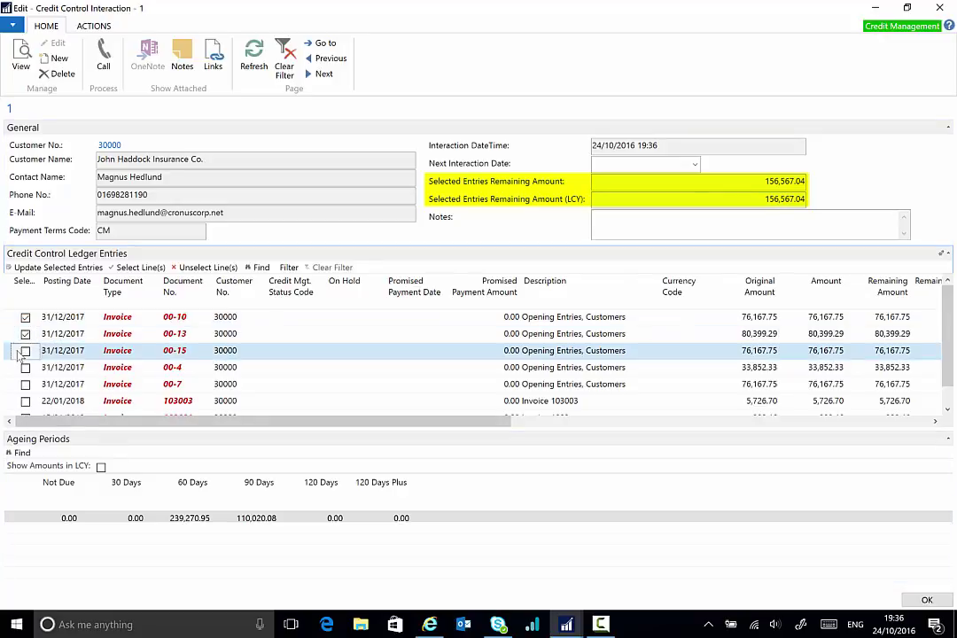
pyautogui.click(142, 267)
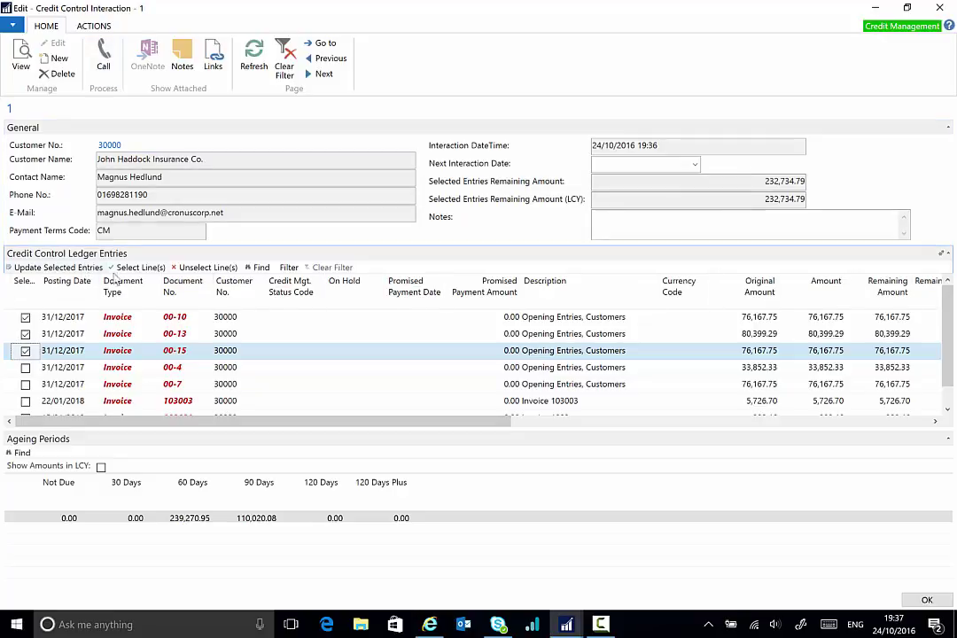
pyautogui.click(204, 267)
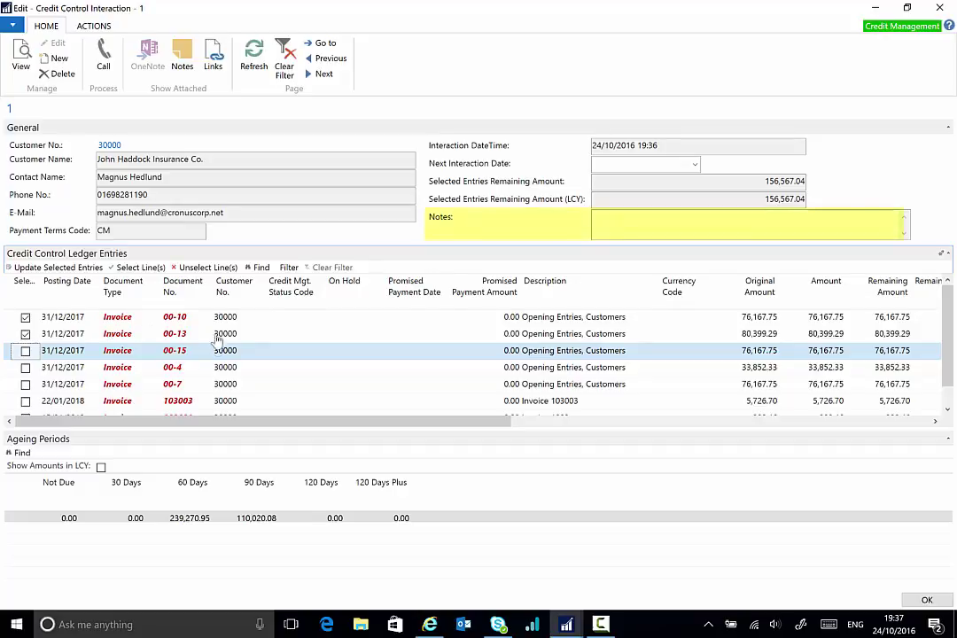
# - Add the note "Paying 0604" and enter promised payment date 06/04/2018 in the update for invoices 00-10 and 00-13
pyautogui.click(625, 228)
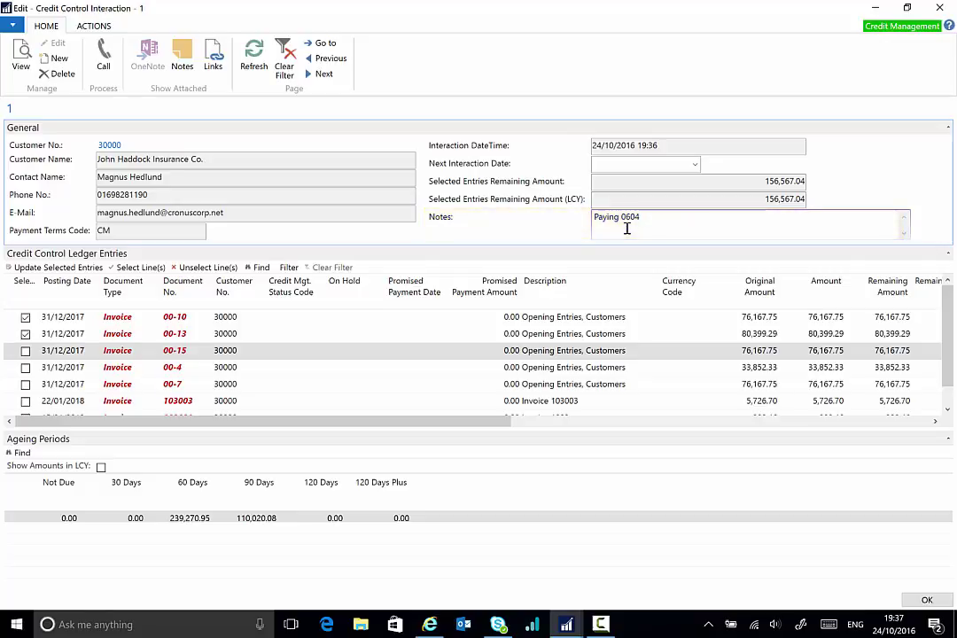
pyautogui.press('Tab')
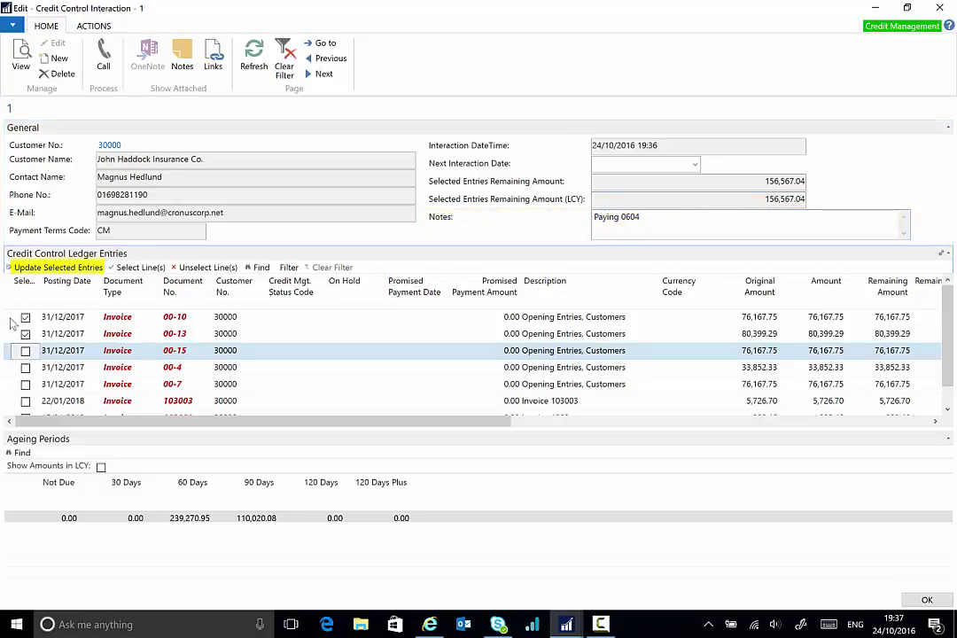
pyautogui.moveTo(10, 318); pyautogui.dragTo(4, 332)
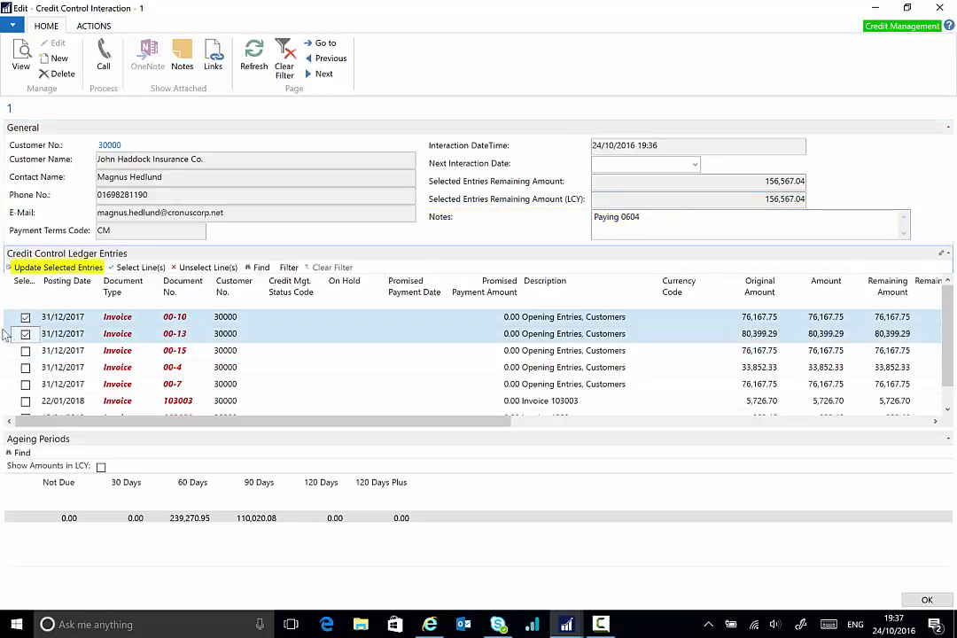
pyautogui.click(58, 267)
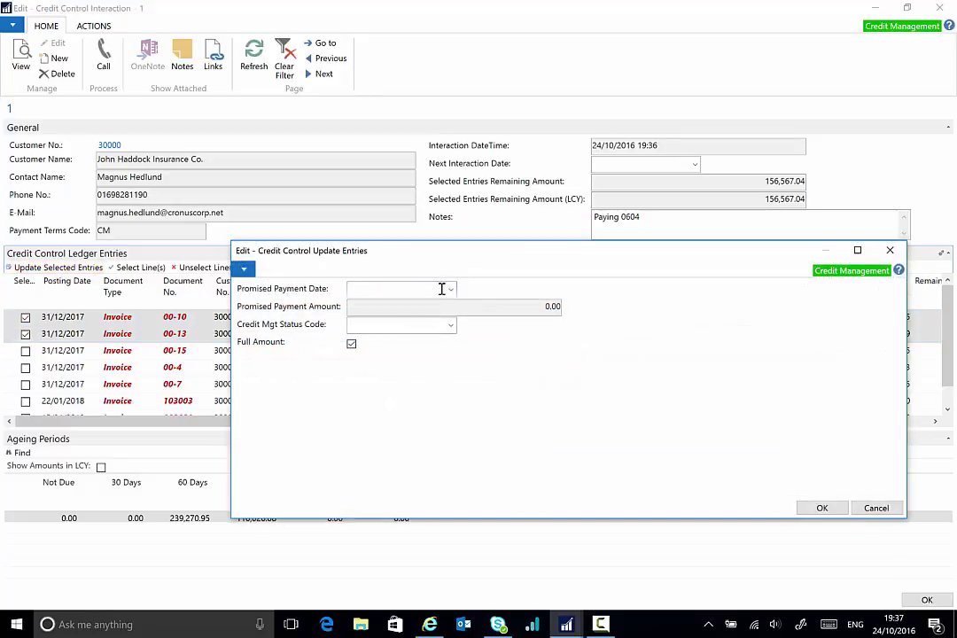
pyautogui.click(425, 290)
pyautogui.write('06/04')
pyautogui.press('Tab')
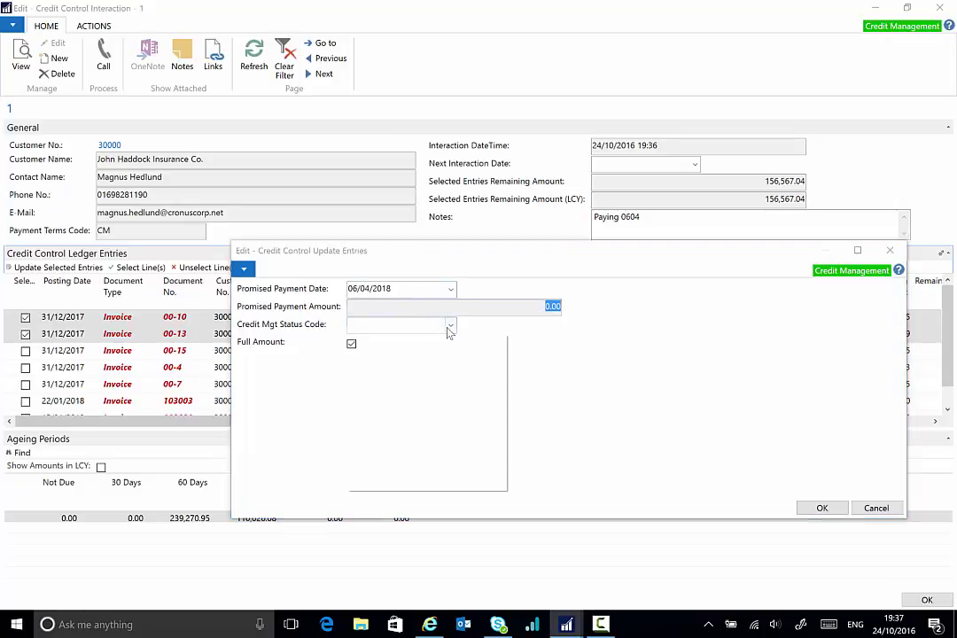
# - Apply status code PROMISED to the two selected invoices for the full amount, and finish the interaction
pyautogui.click(451, 325)
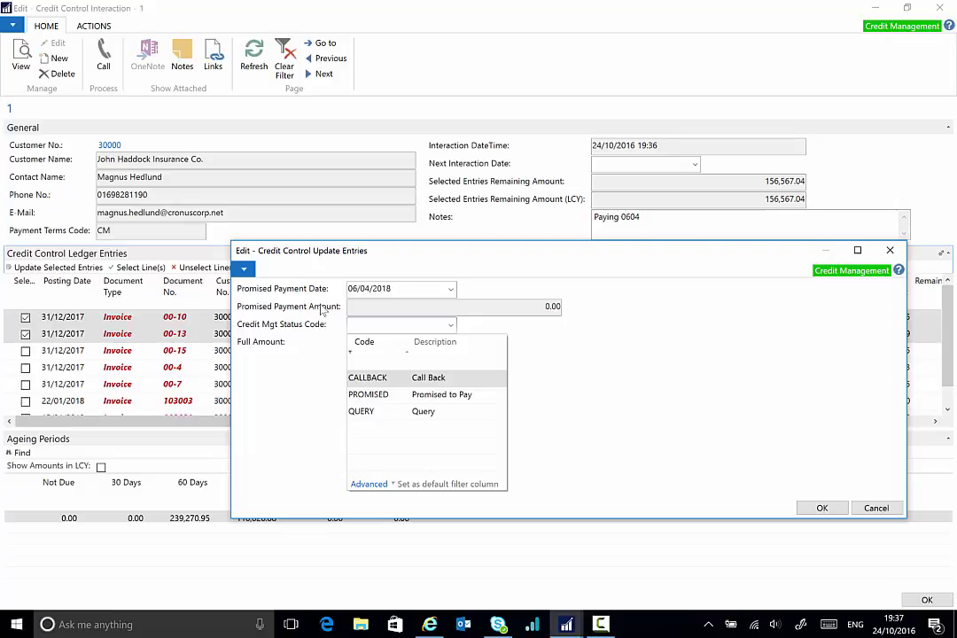
pyautogui.click(395, 396)
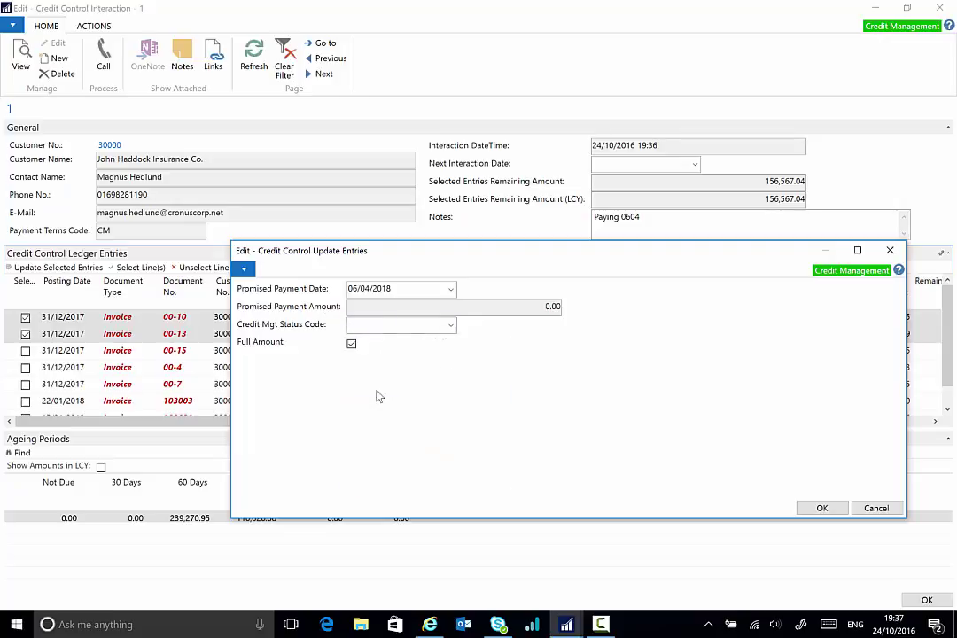
pyautogui.click(351, 343)
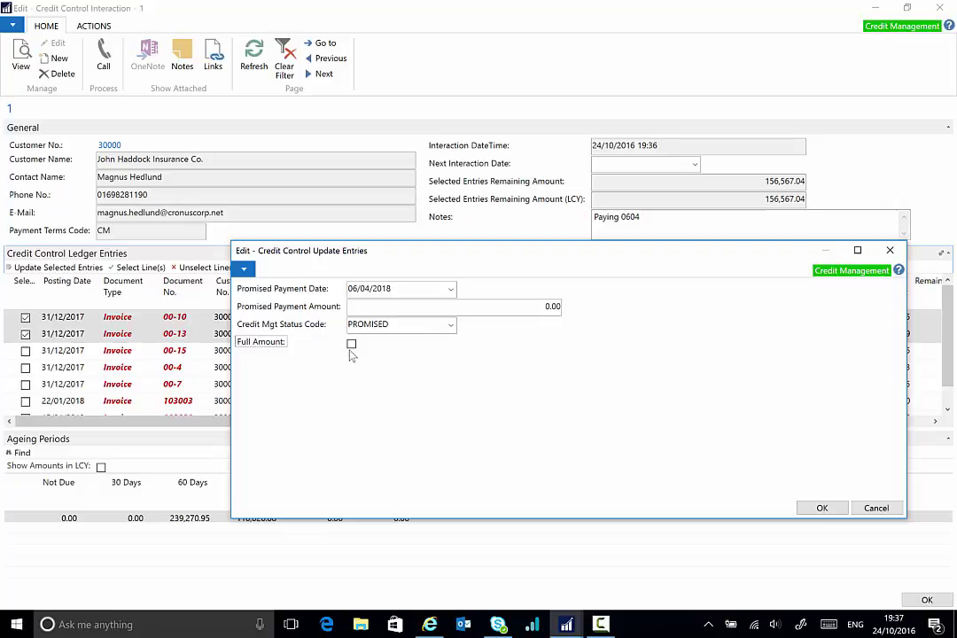
pyautogui.click(352, 344)
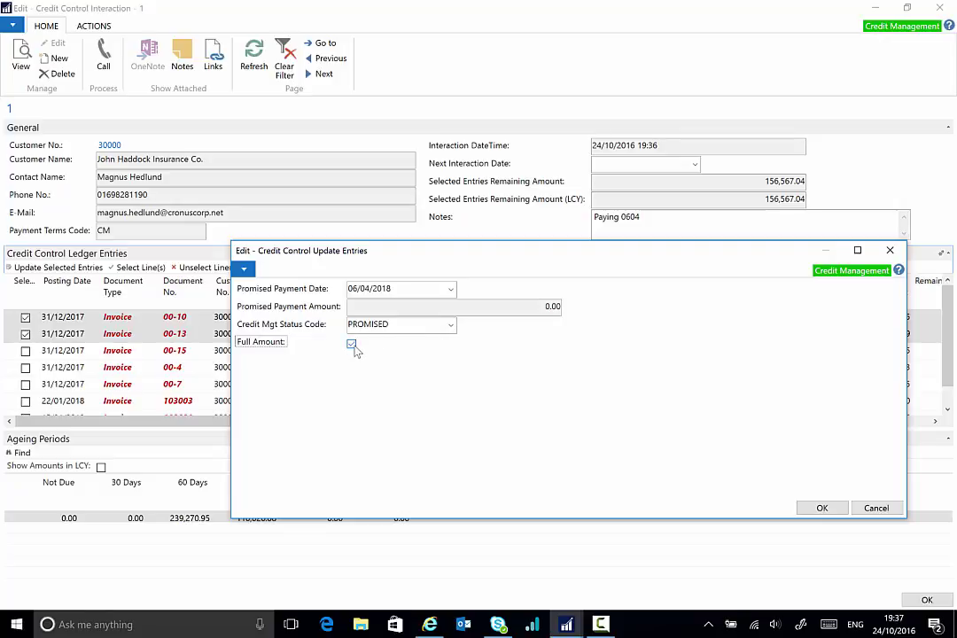
pyautogui.moveTo(561, 255)
pyautogui.mouseDown()
pyautogui.moveTo(605, 320)
pyautogui.moveTo(567, 276)
pyautogui.mouseUp()
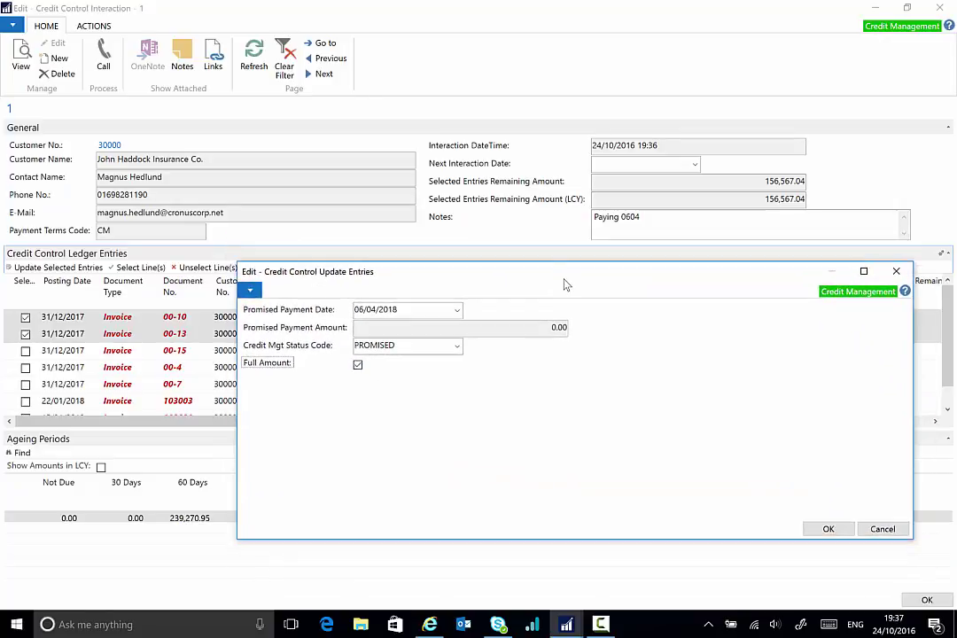
pyautogui.click(827, 530)
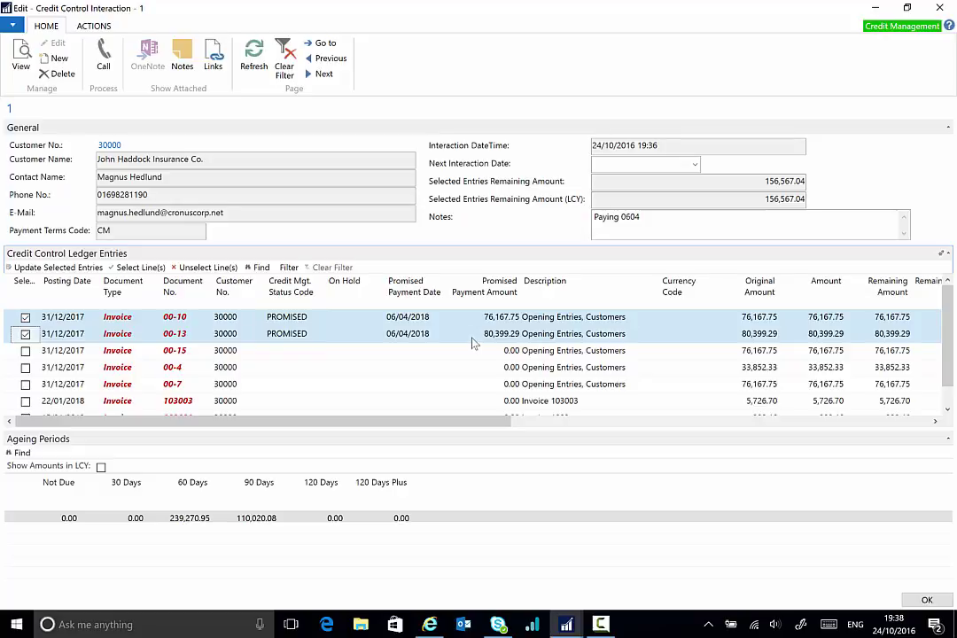
pyautogui.click(927, 601)
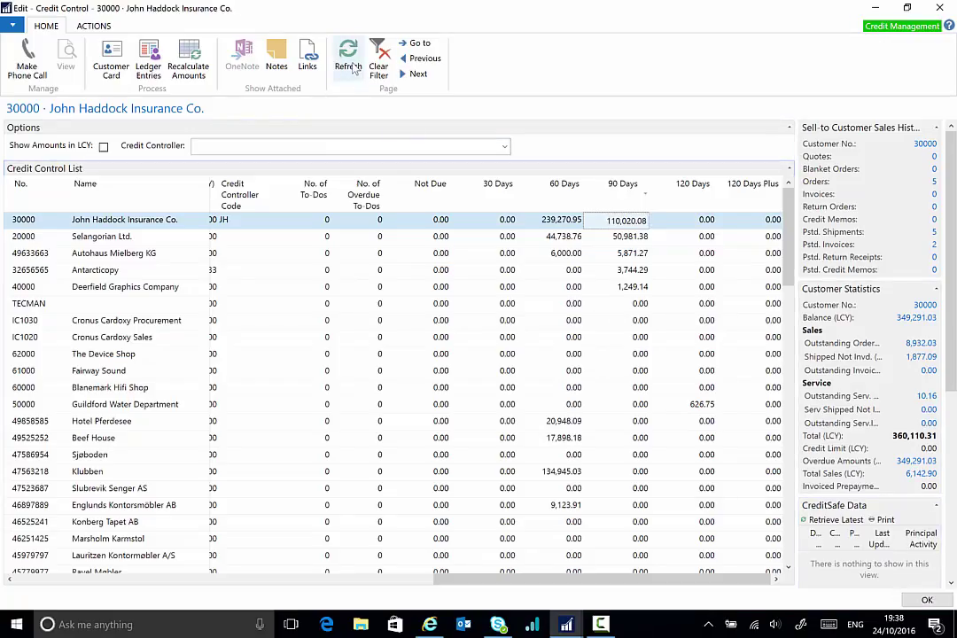
# - Leave the Credit Control page and check the due date and open status in the Credit Control To-Do list
pyautogui.click(939, 8)
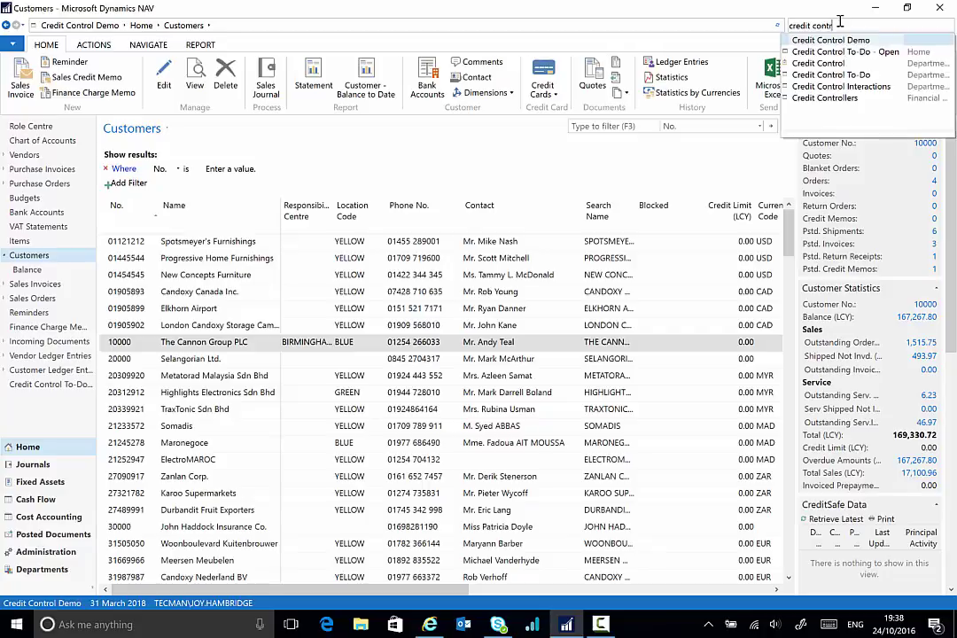
pyautogui.click(826, 76)
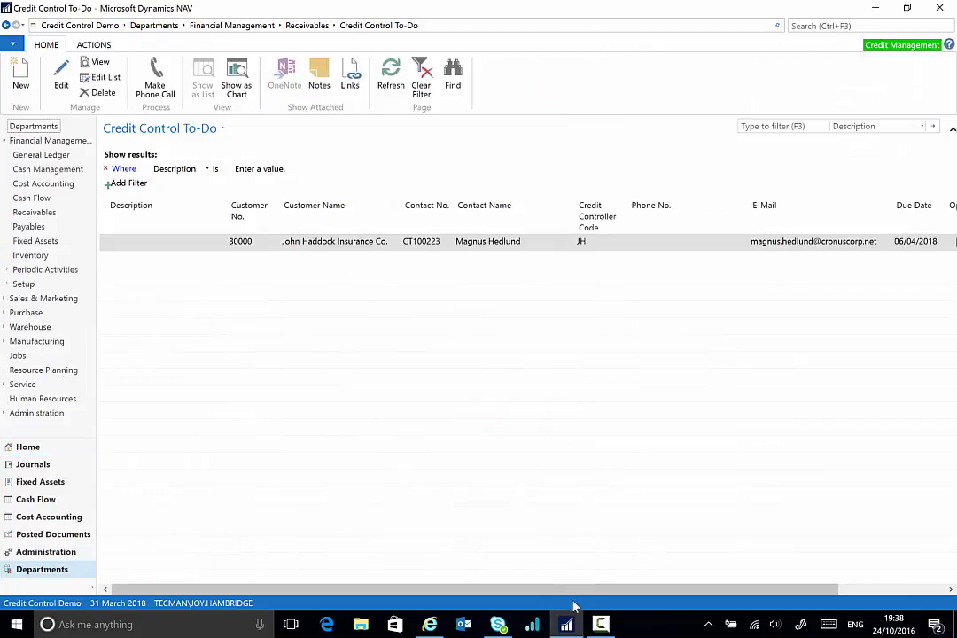
pyautogui.moveTo(570, 594); pyautogui.dragTo(672, 590)
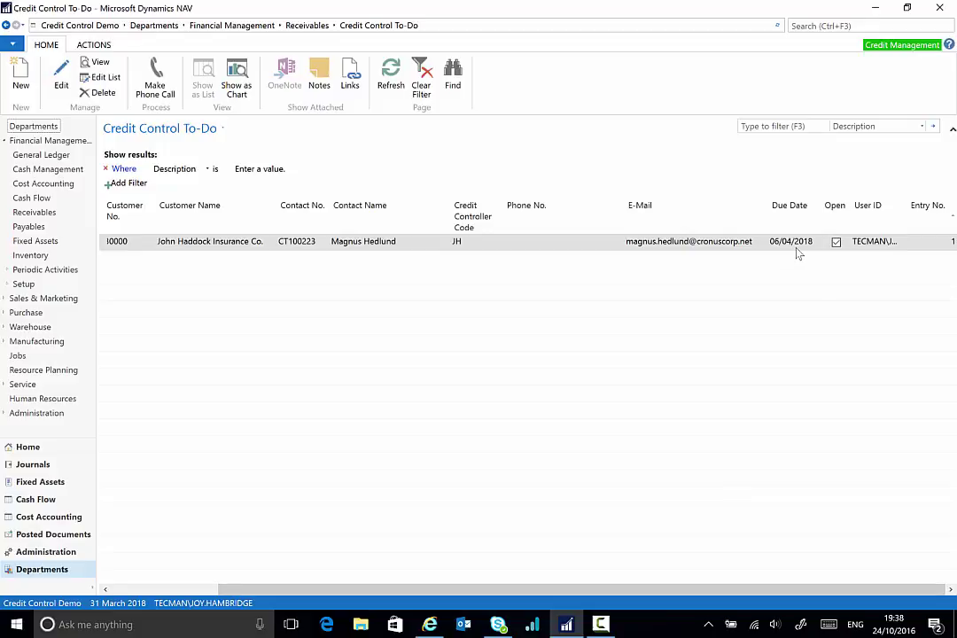
# - Find the Cash Receipt Journals and open the BANK batch for editing
pyautogui.click(806, 25)
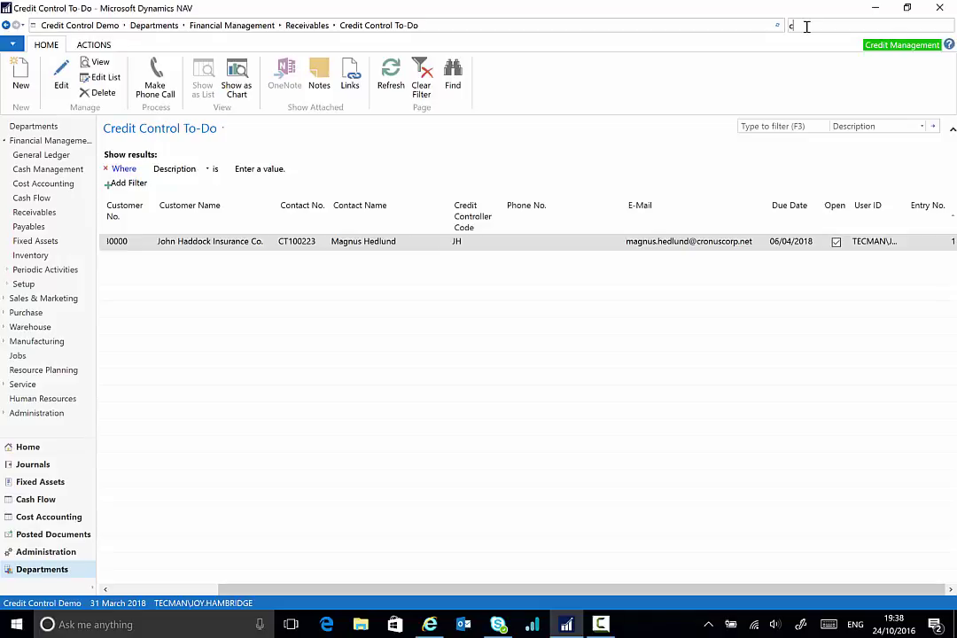
pyautogui.write('re')
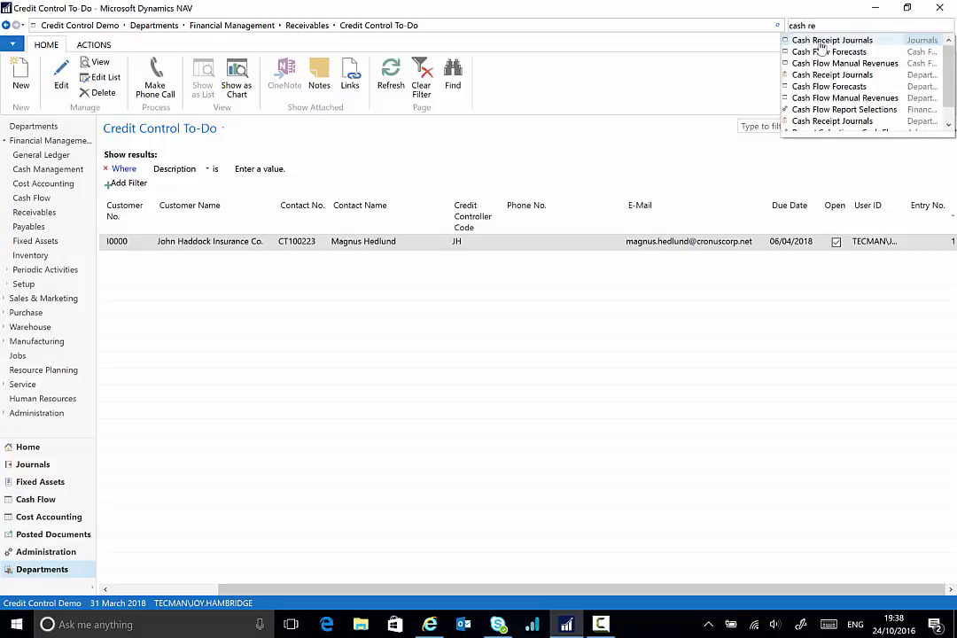
pyautogui.press('Return')
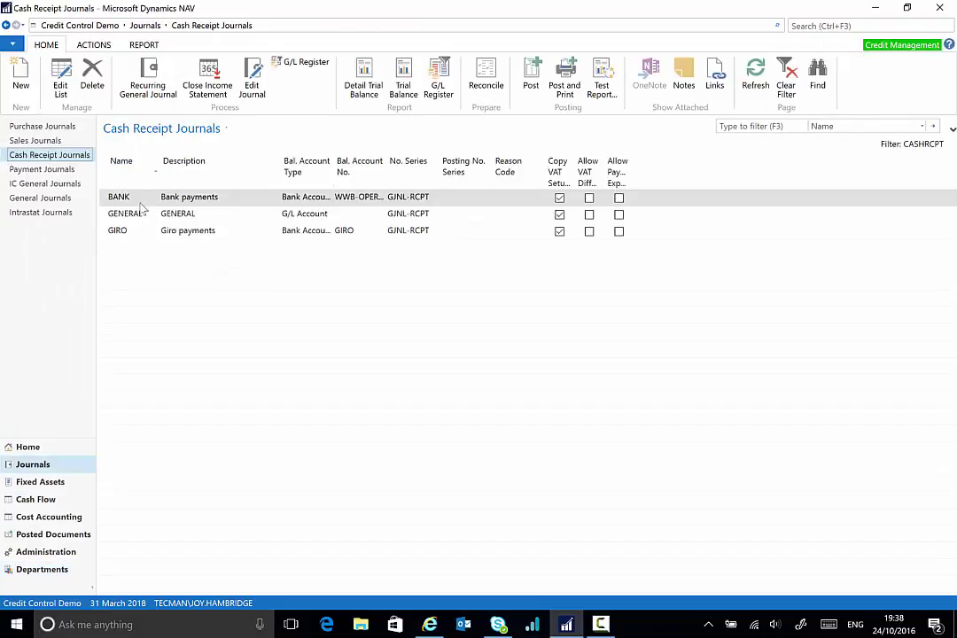
pyautogui.click(252, 84)
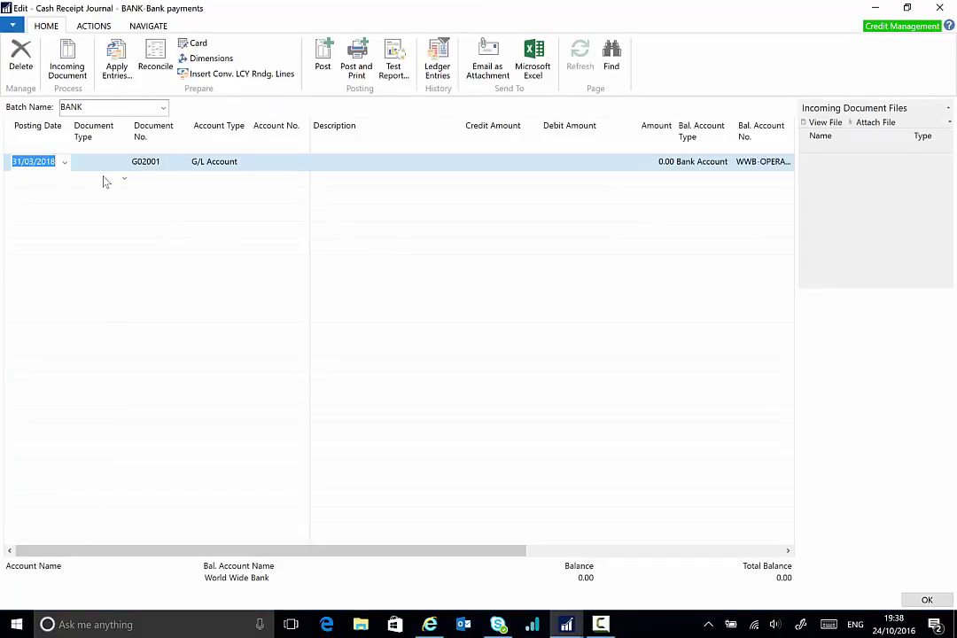
# - Enter a customer payment line for John Haddock Insurance Co. in the journal with posting date 05/04/2018
pyautogui.write('0504')
pyautogui.press('Tab')
pyautogui.write('p')
pyautogui.press('Tab')
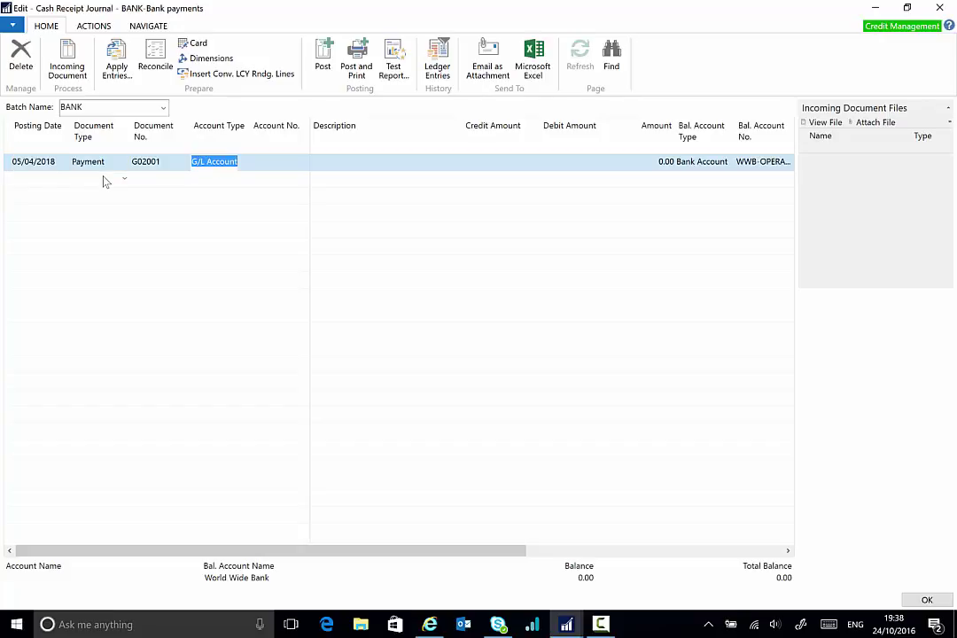
pyautogui.write('c')
pyautogui.press('Tab')
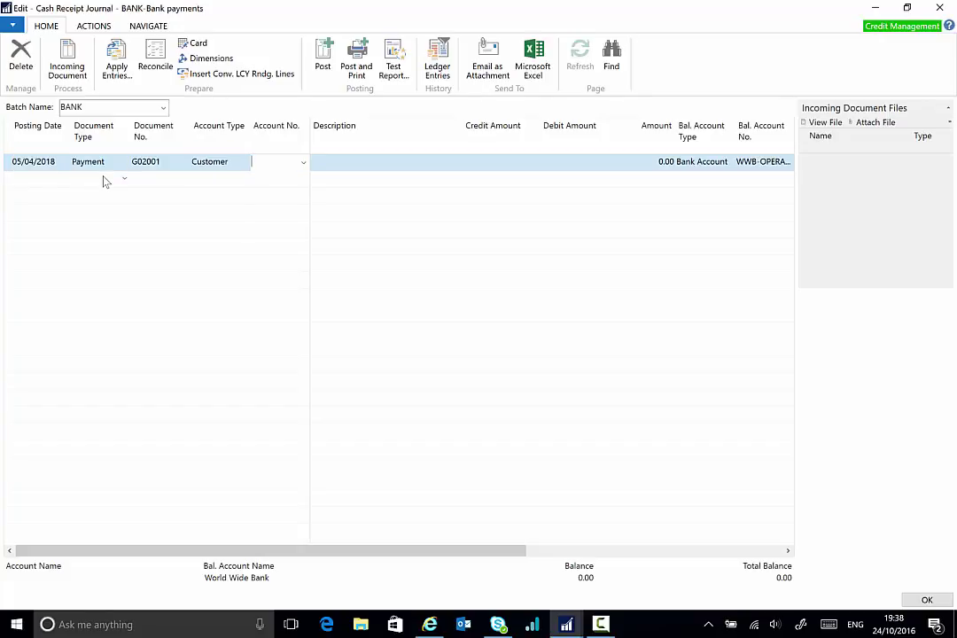
pyautogui.write('j')
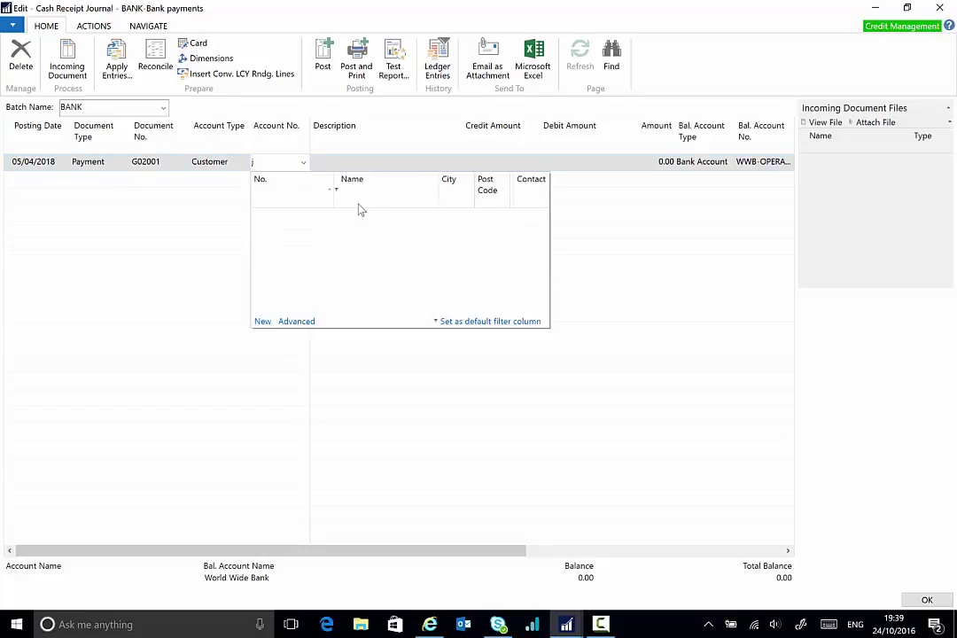
pyautogui.press('Tab')
pyautogui.press('Tab')
pyautogui.press('Tab')
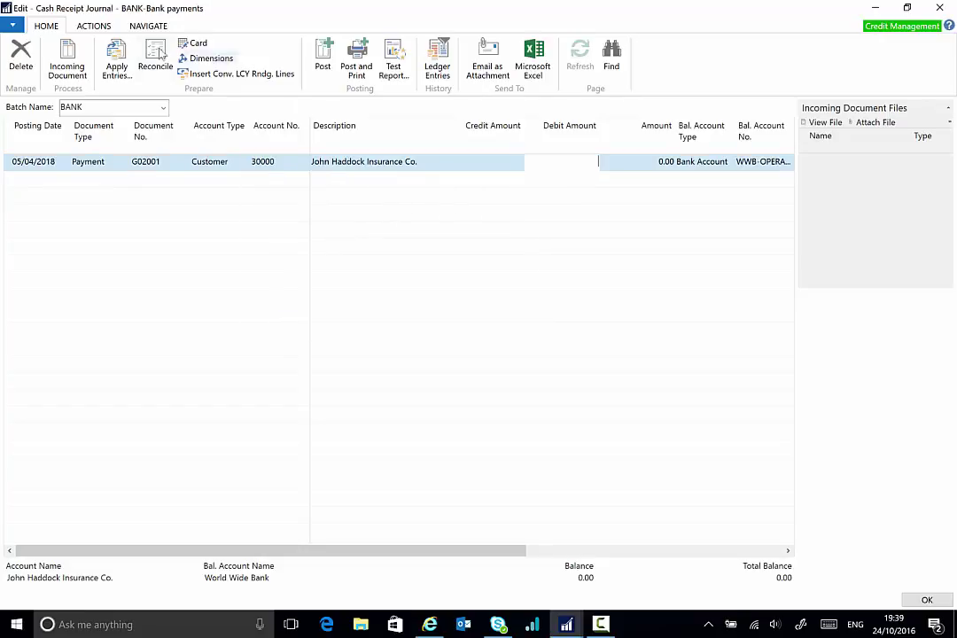
# - Apply the payment line to the customer's invoices 00-10 and 00-13 by setting their Applies-to ID
pyautogui.click(117, 62)
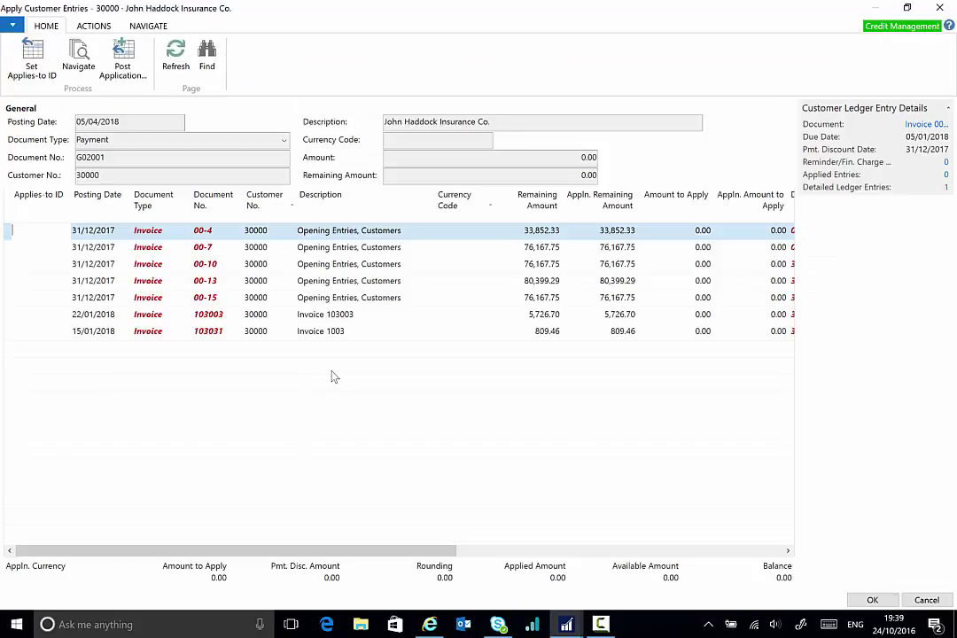
pyautogui.click(8, 265)
pyautogui.keyDown('shift'); pyautogui.click(8, 280); pyautogui.keyUp('shift')
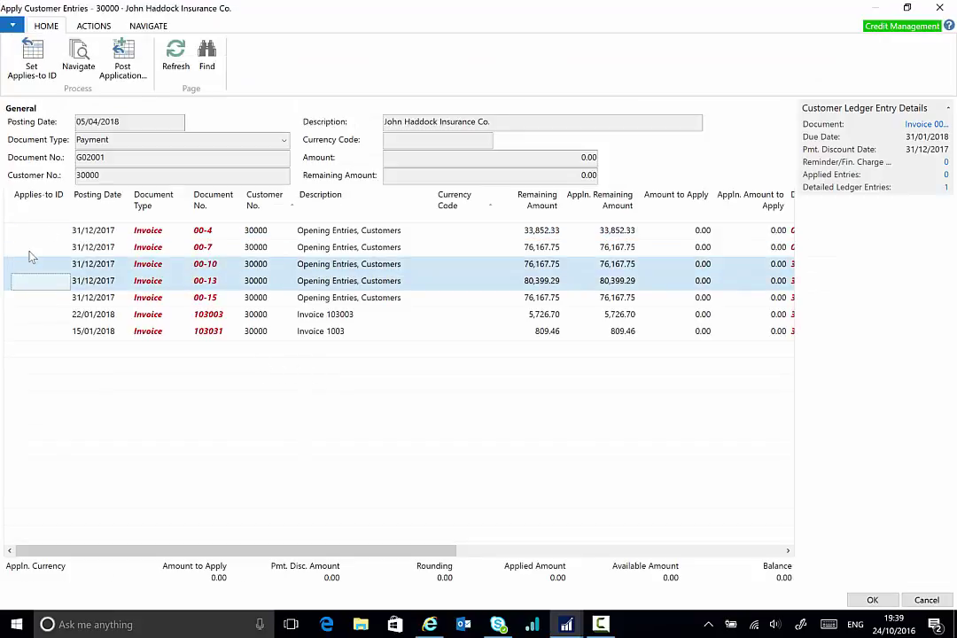
pyautogui.click(32, 62)
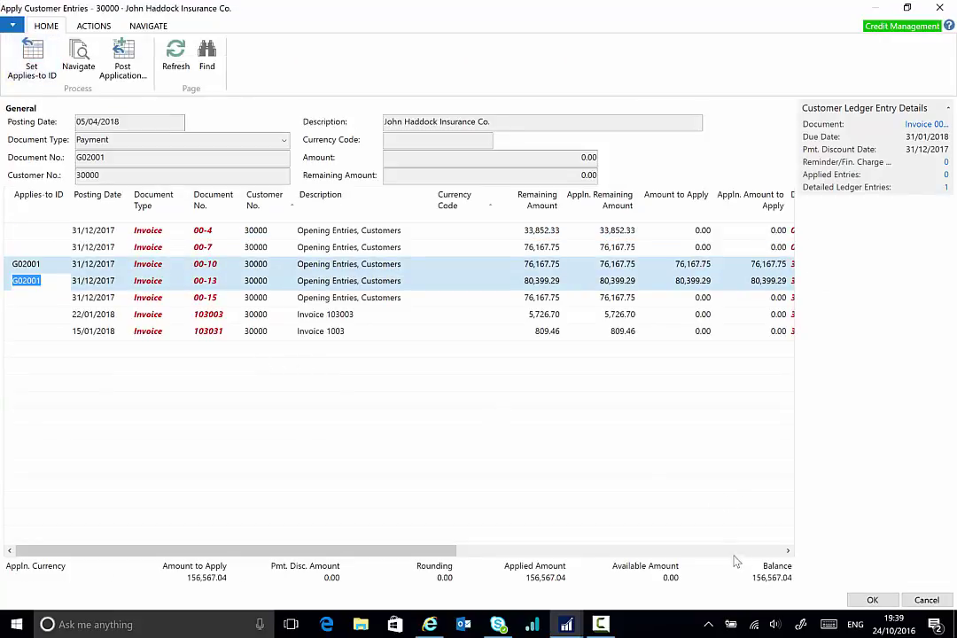
pyautogui.click(865, 600)
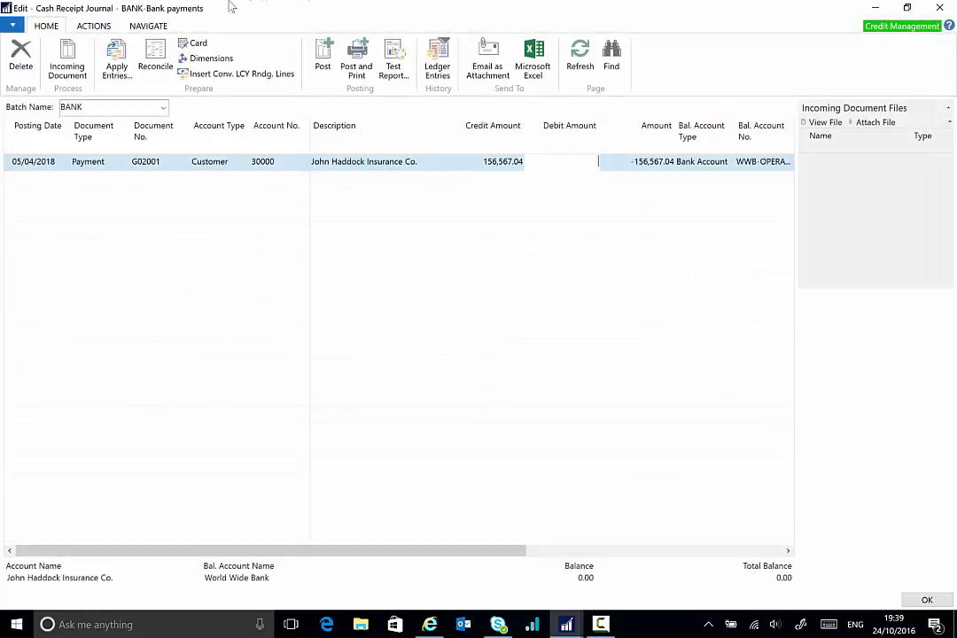
# - Post the cash receipt journal and close the BANK batch
pyautogui.click(323, 58)
pyautogui.click(483, 323)
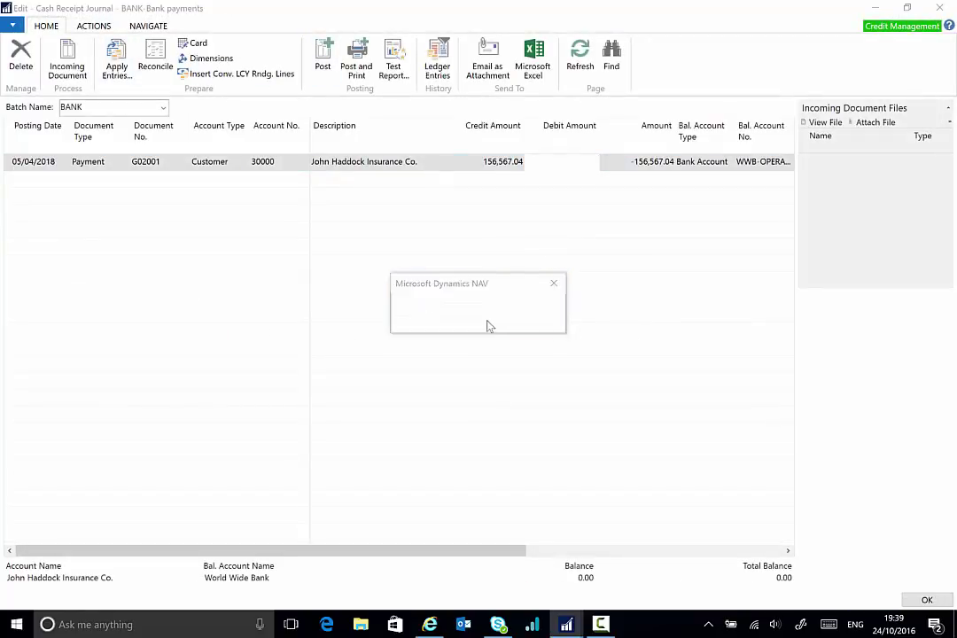
pyautogui.click(543, 323)
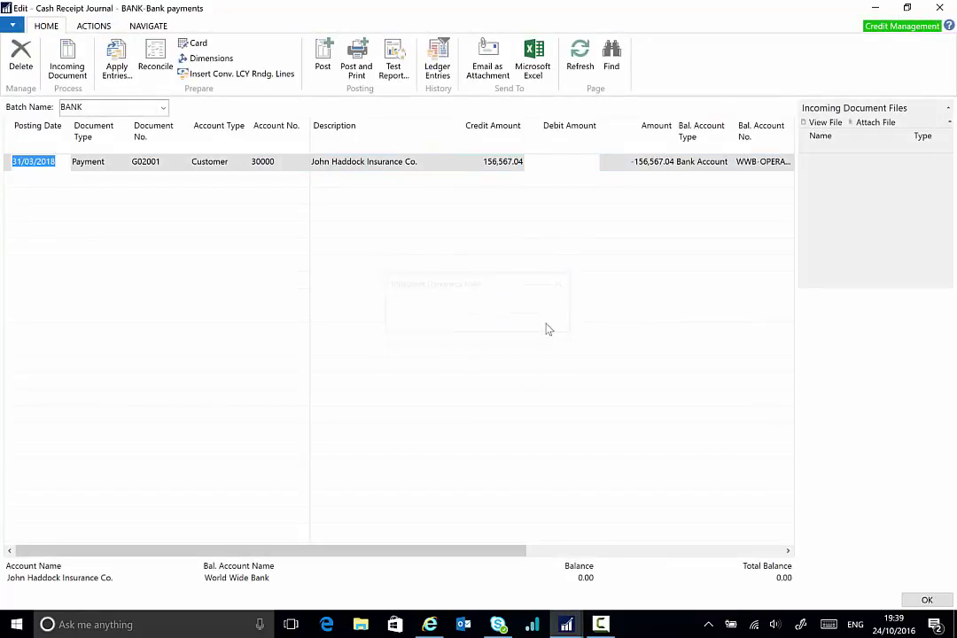
pyautogui.click(954, 8)
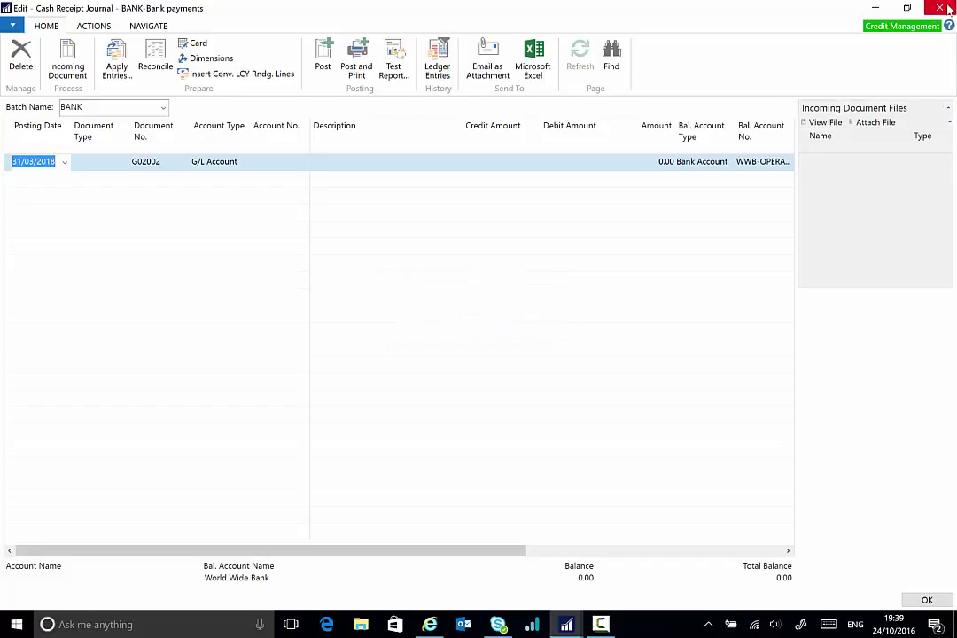
pyautogui.click(823, 26)
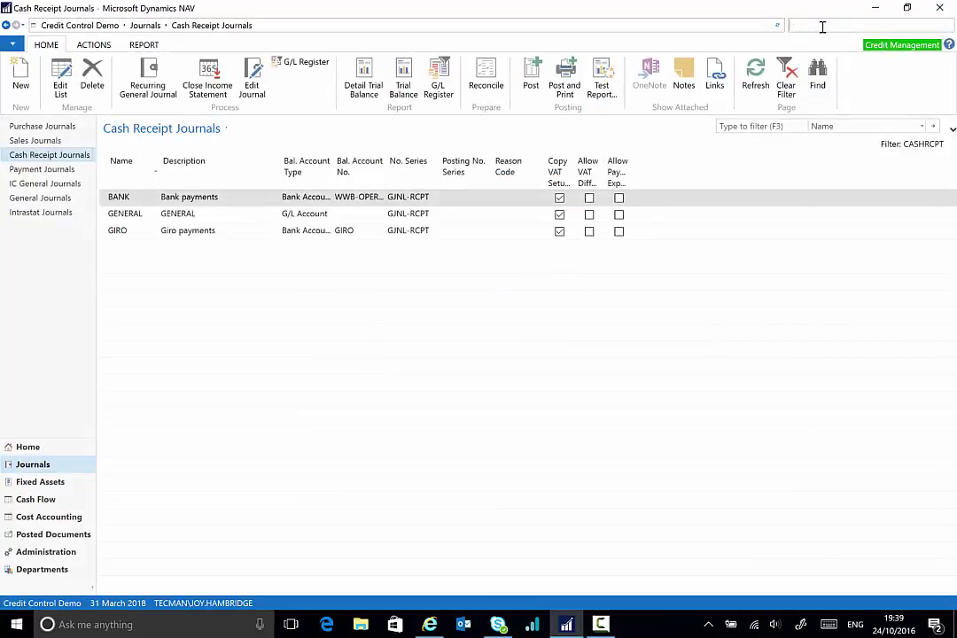
pyautogui.write('to-')
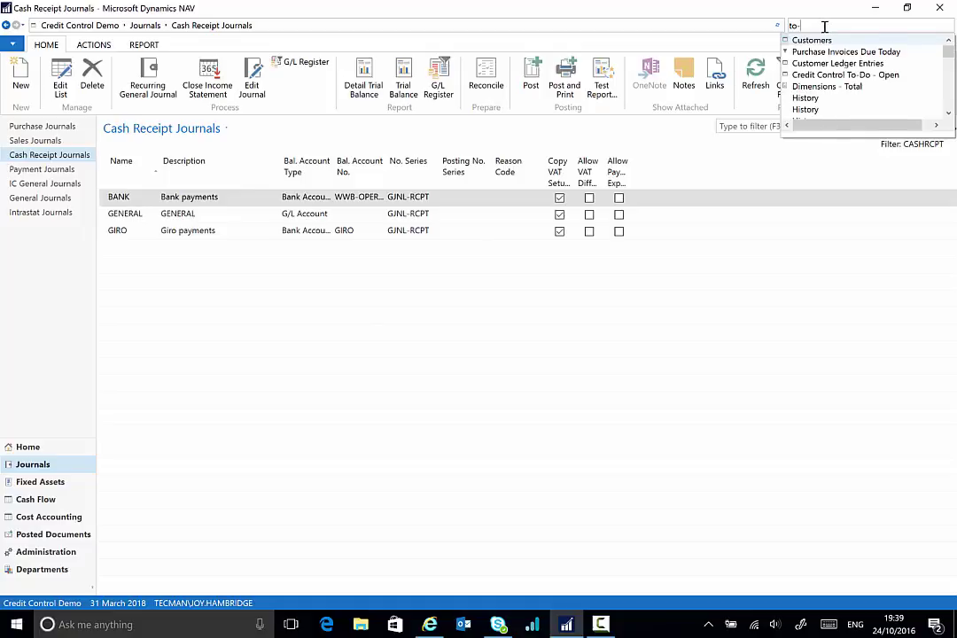
pyautogui.click(841, 62)
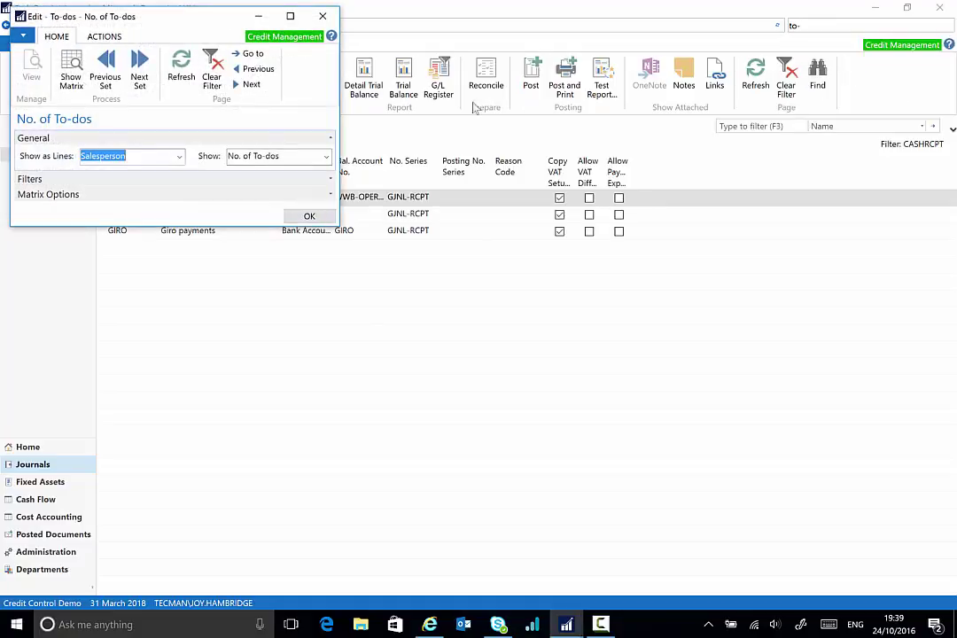
pyautogui.click(322, 16)
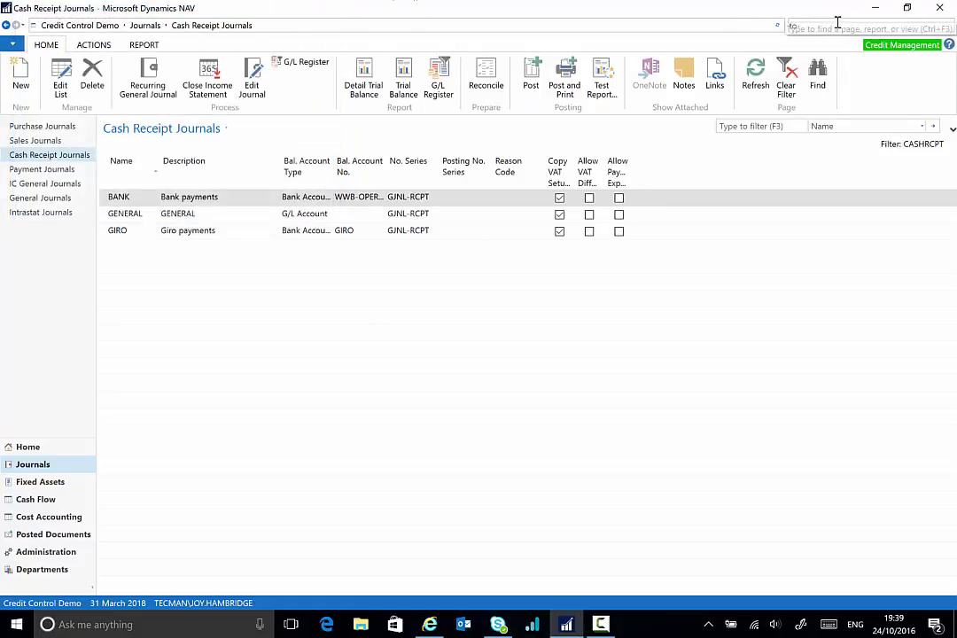
# - Find the Credit Control To-Do list and filter it to entries where Open is Yes
pyautogui.click(837, 25)
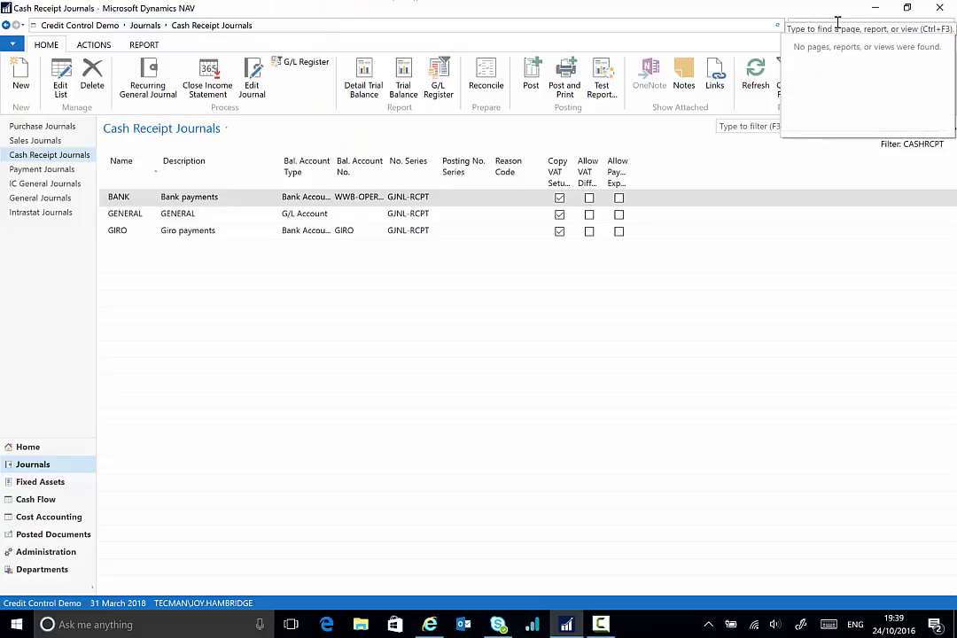
pyautogui.write('to do')
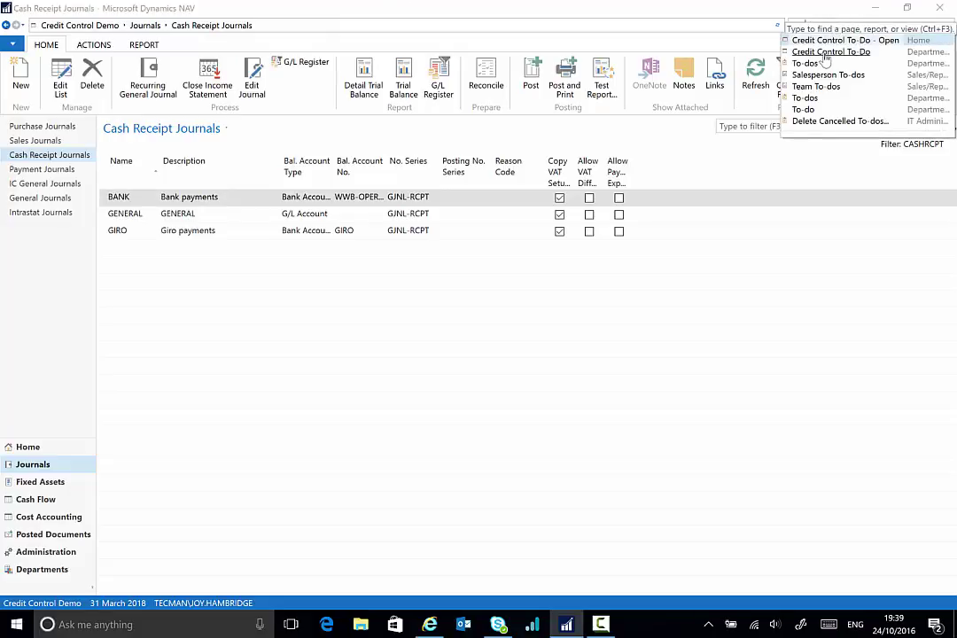
pyautogui.click(811, 54)
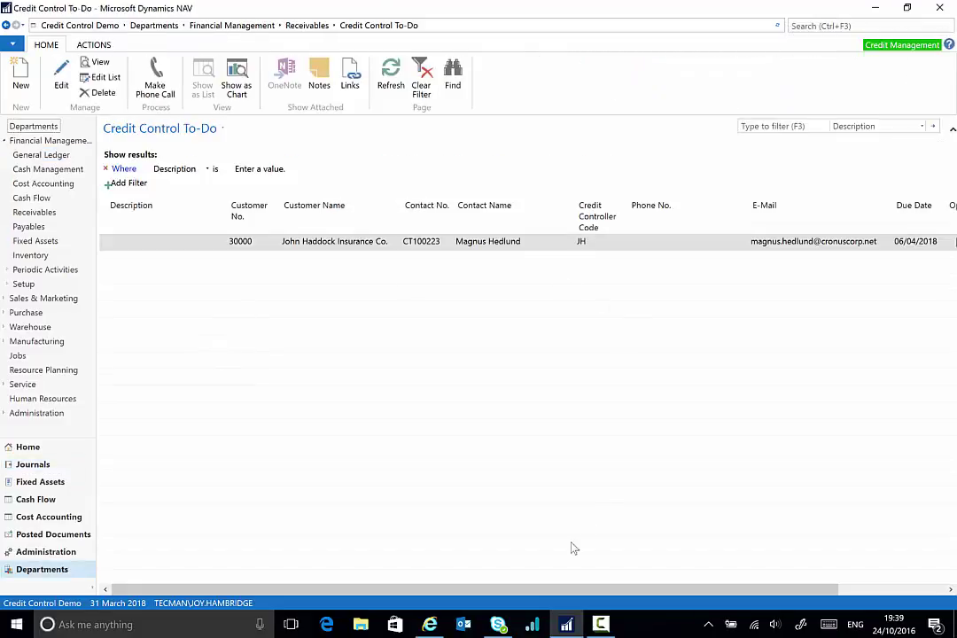
pyautogui.moveTo(536, 596); pyautogui.dragTo(650, 596)
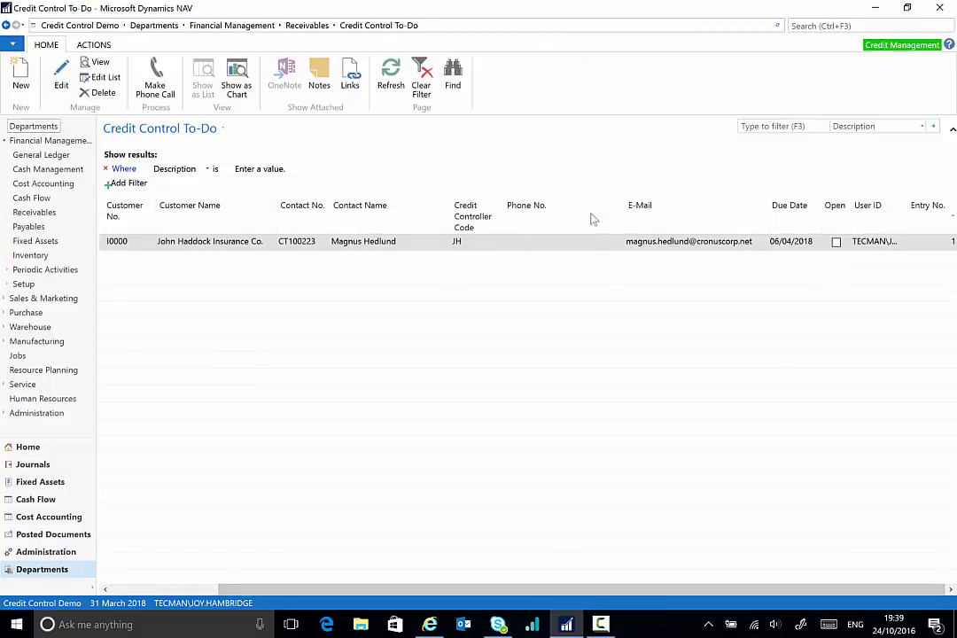
pyautogui.click(194, 170)
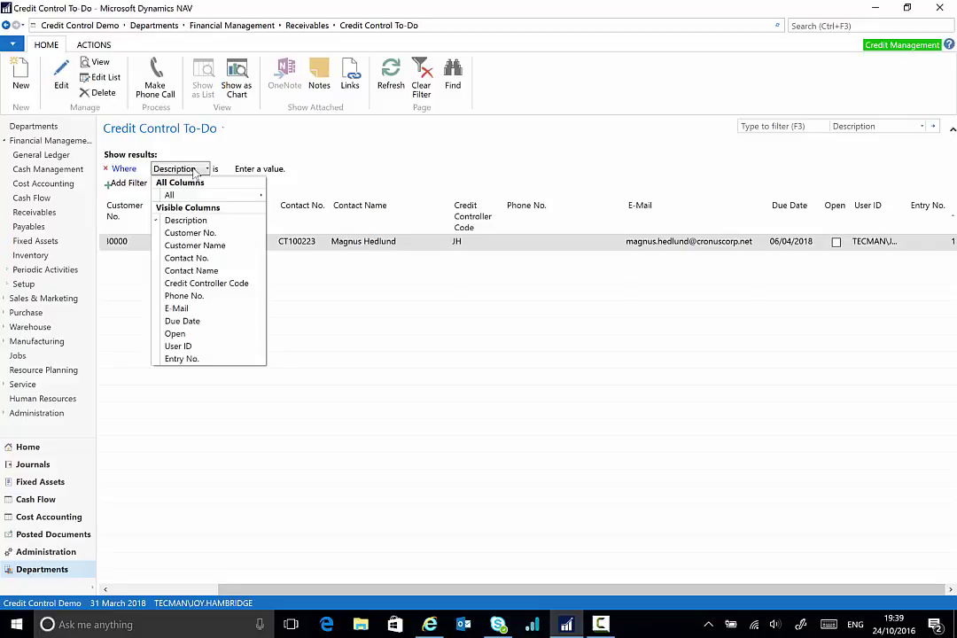
pyautogui.click(182, 334)
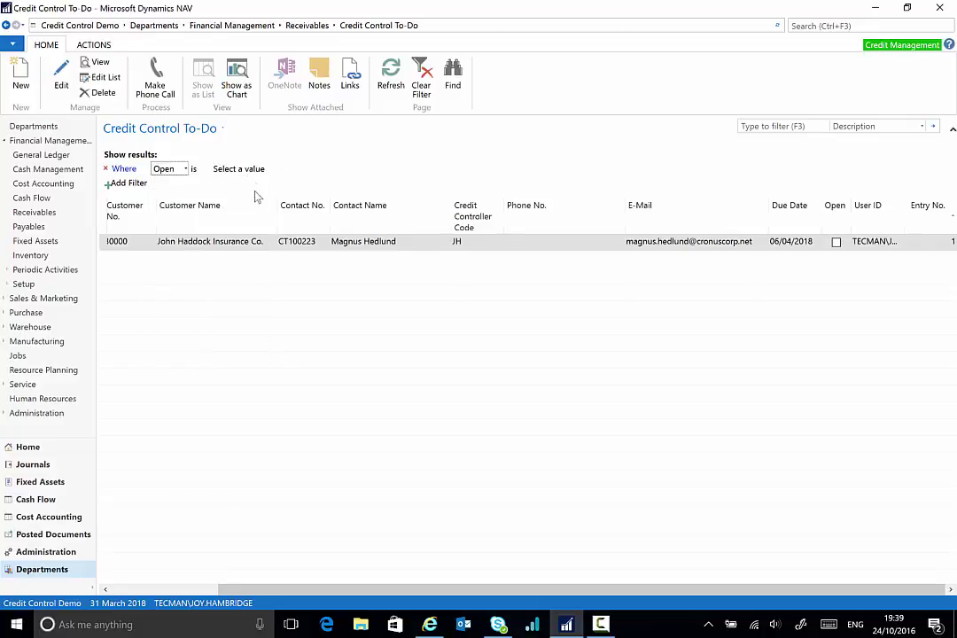
pyautogui.click(275, 170)
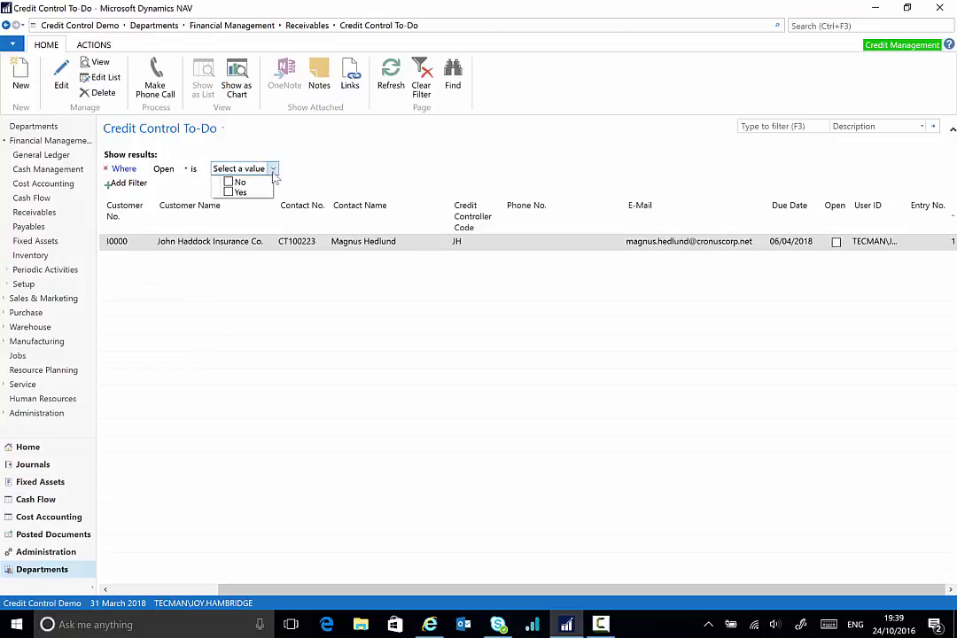
pyautogui.click(251, 195)
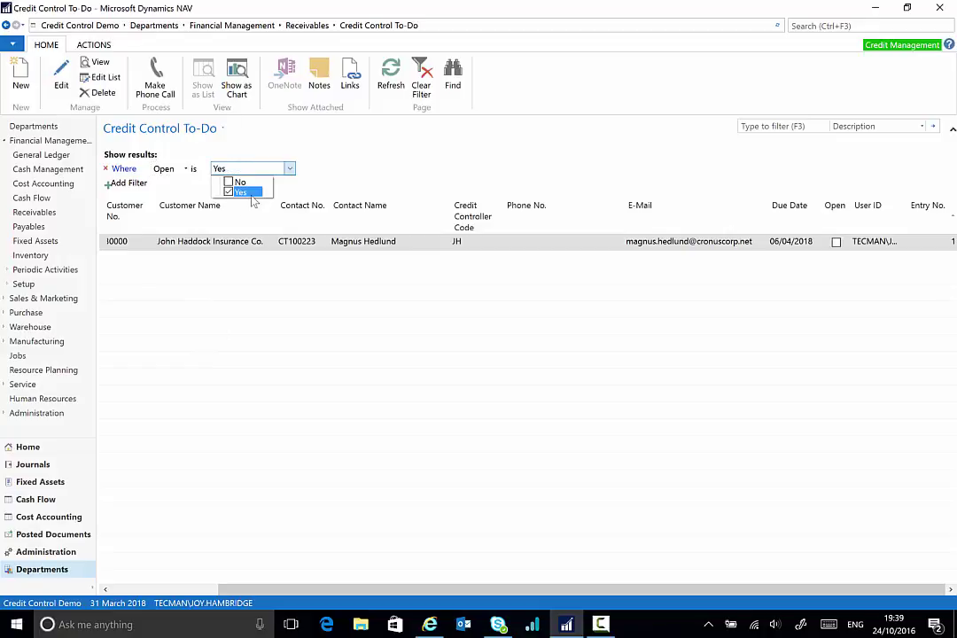
# - Save the filtered list as a view named To-do in the Home group, and open it after restarting the application
pyautogui.click(203, 131)
pyautogui.click(159, 192)
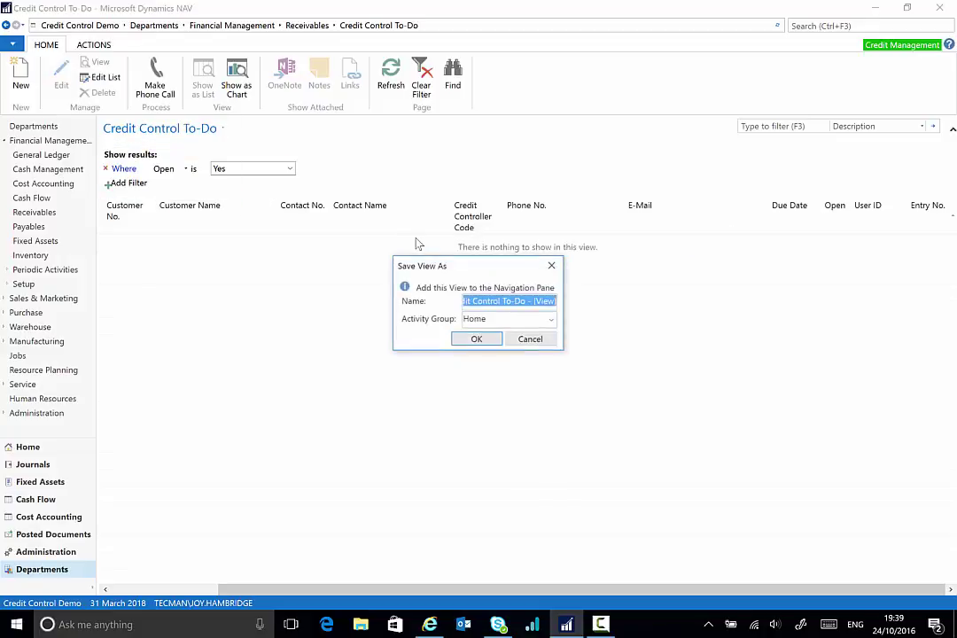
pyautogui.write('To-do')
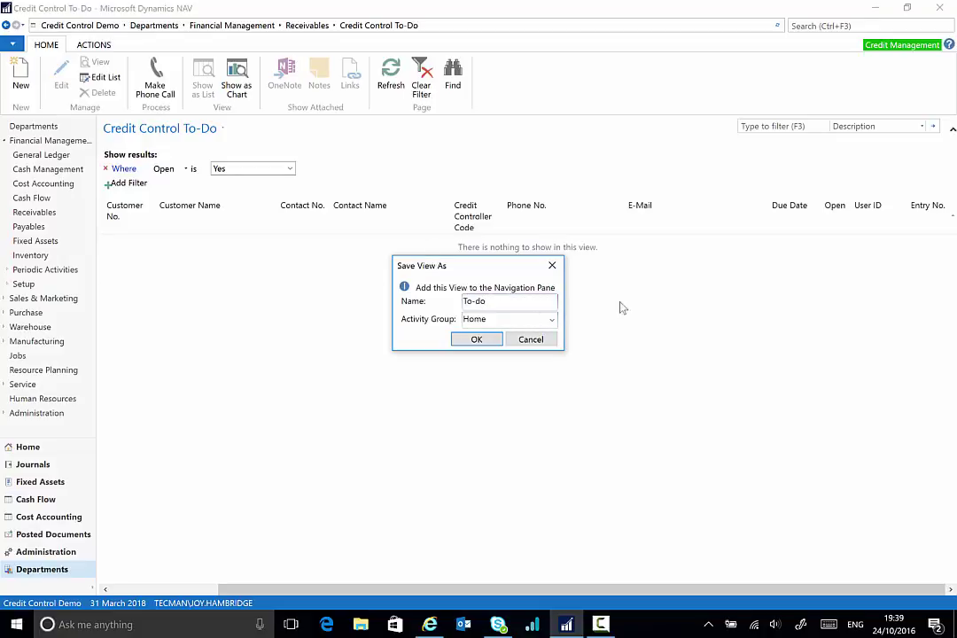
pyautogui.click(479, 341)
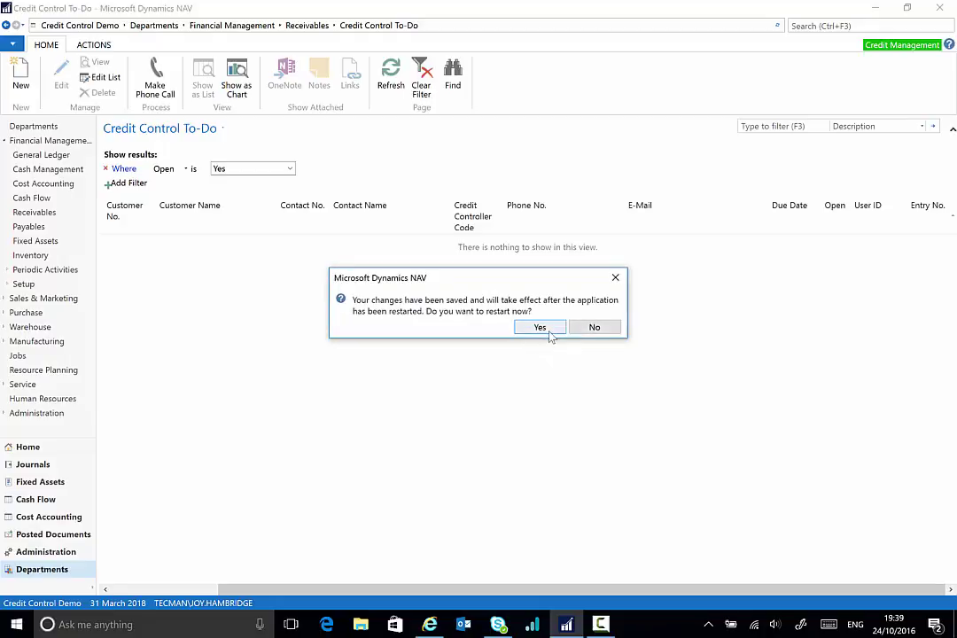
pyautogui.click(549, 331)
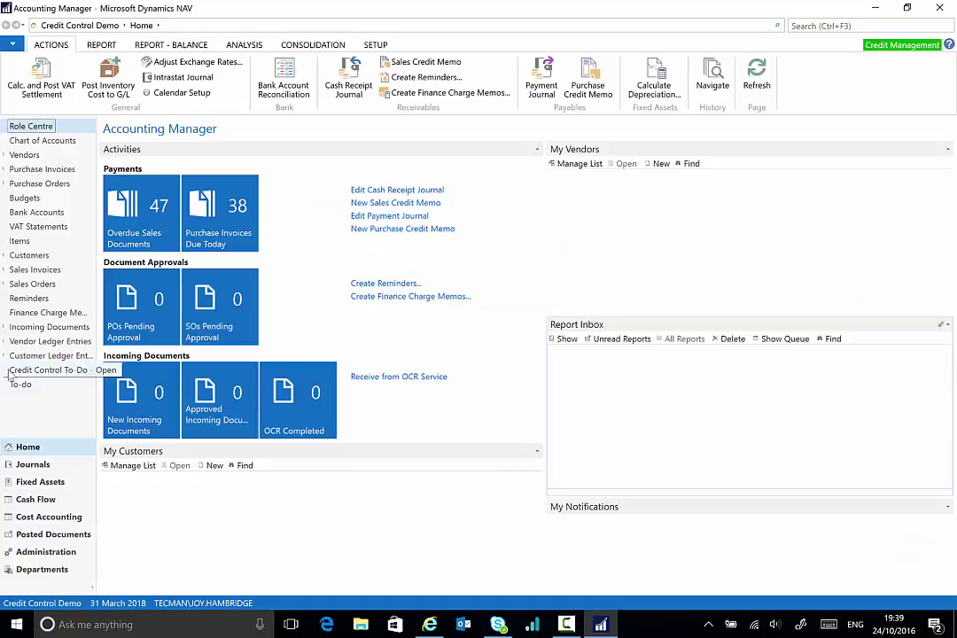
pyautogui.click(18, 383)
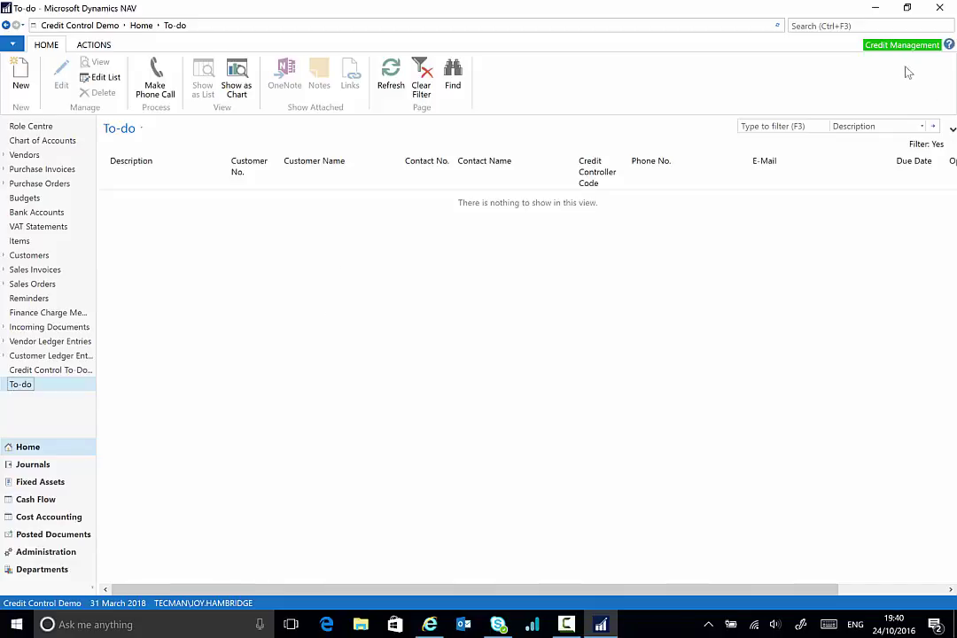
# - Find the Credit Control page and sort its customer list by the 60 Days balance in descending order
pyautogui.click(807, 26)
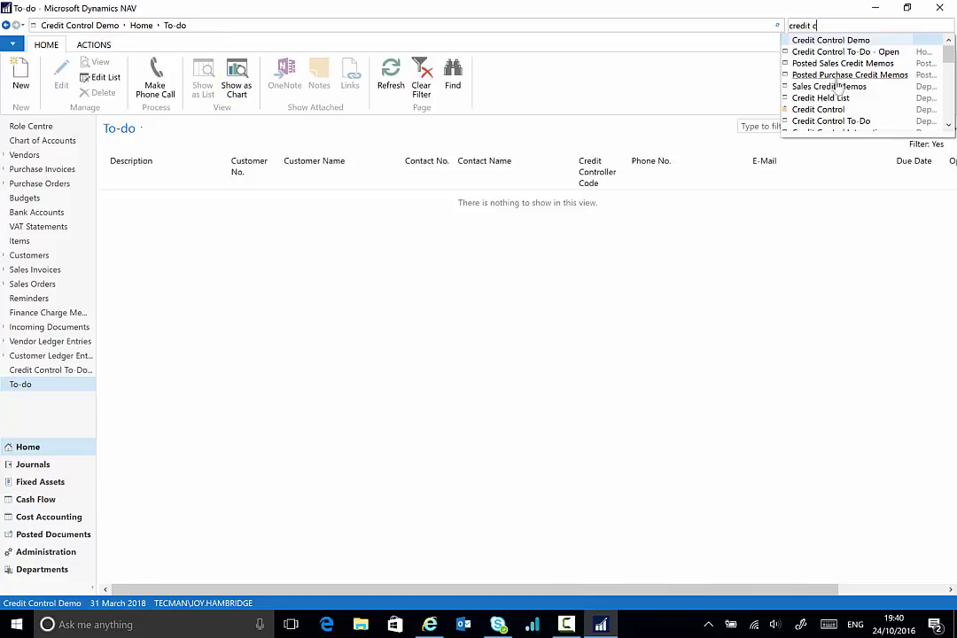
pyautogui.click(819, 109)
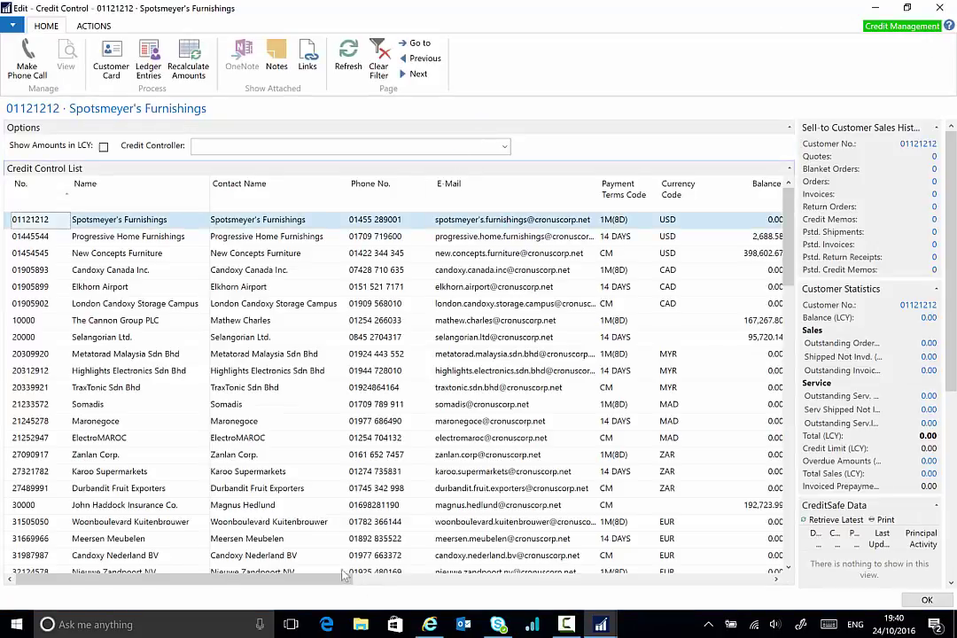
pyautogui.moveTo(305, 579); pyautogui.dragTo(698, 586)
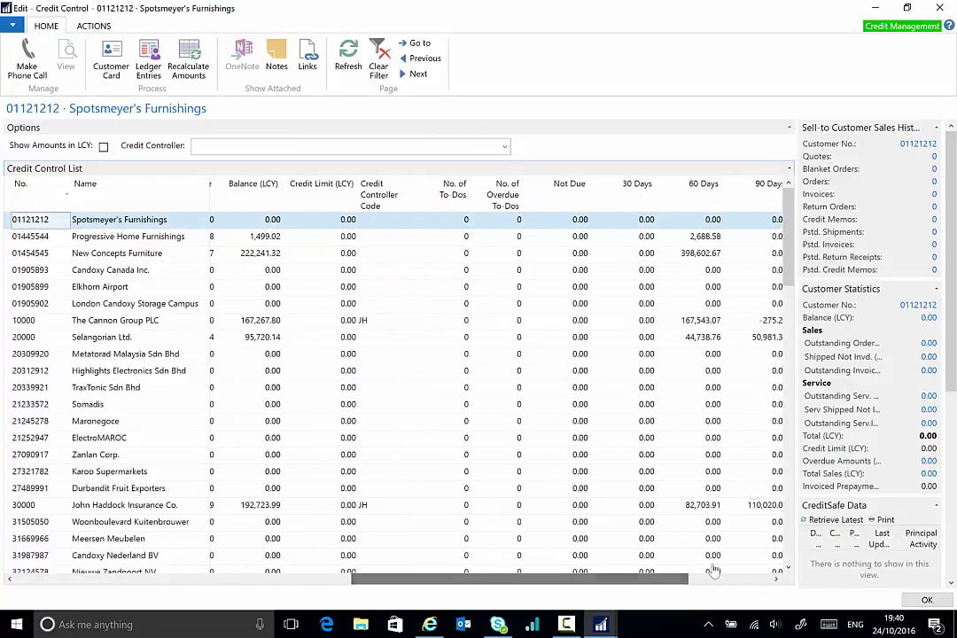
pyautogui.click(714, 190)
pyautogui.click(713, 191)
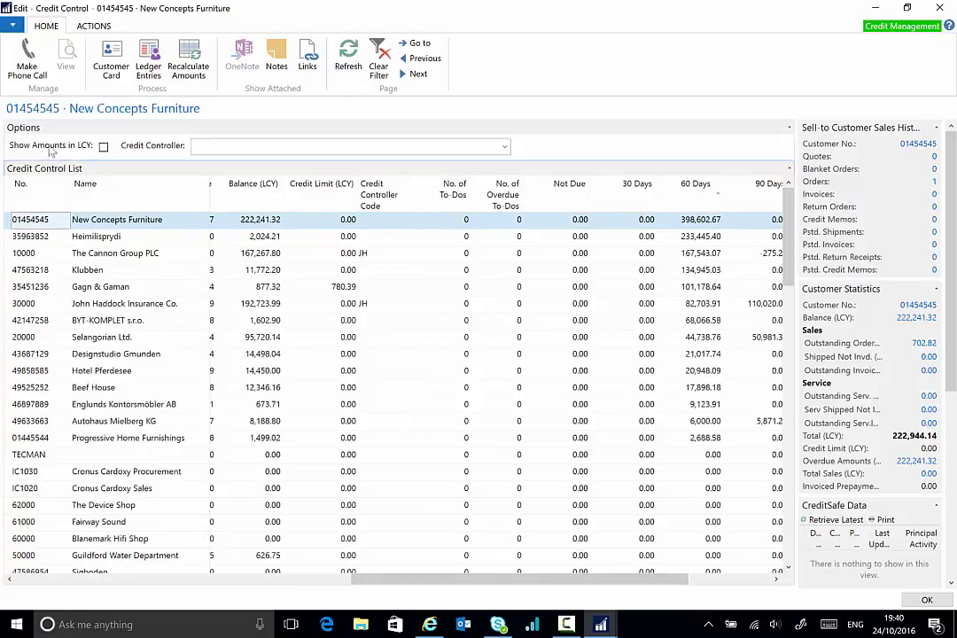
# - Start a phone call for New Concepts Furniture, select its invoice line, and enter next interaction date 05/04/2018 with the note "On holiday"
pyautogui.click(13, 68)
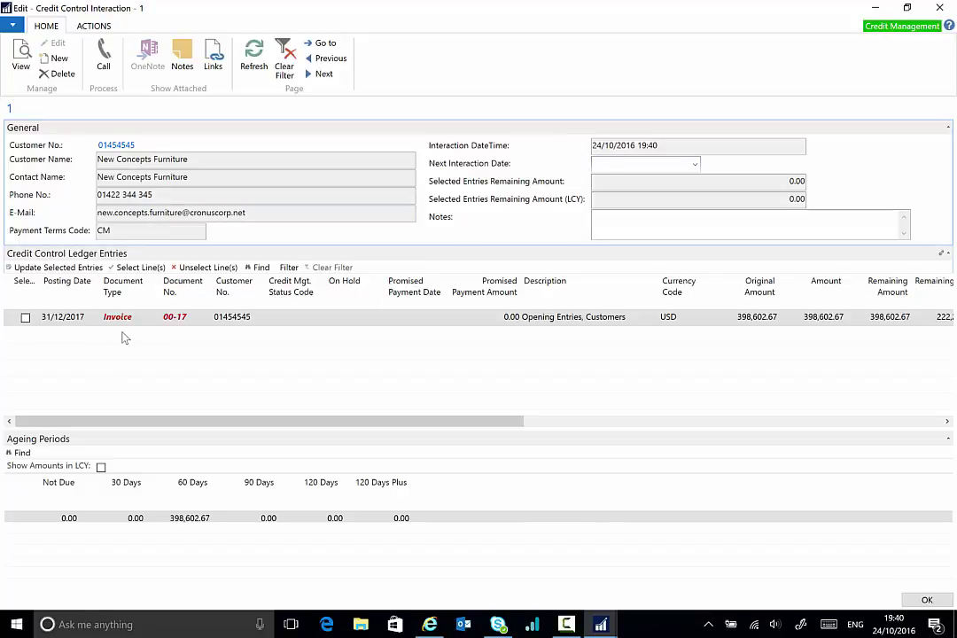
pyautogui.click(140, 268)
pyautogui.press('Tab')
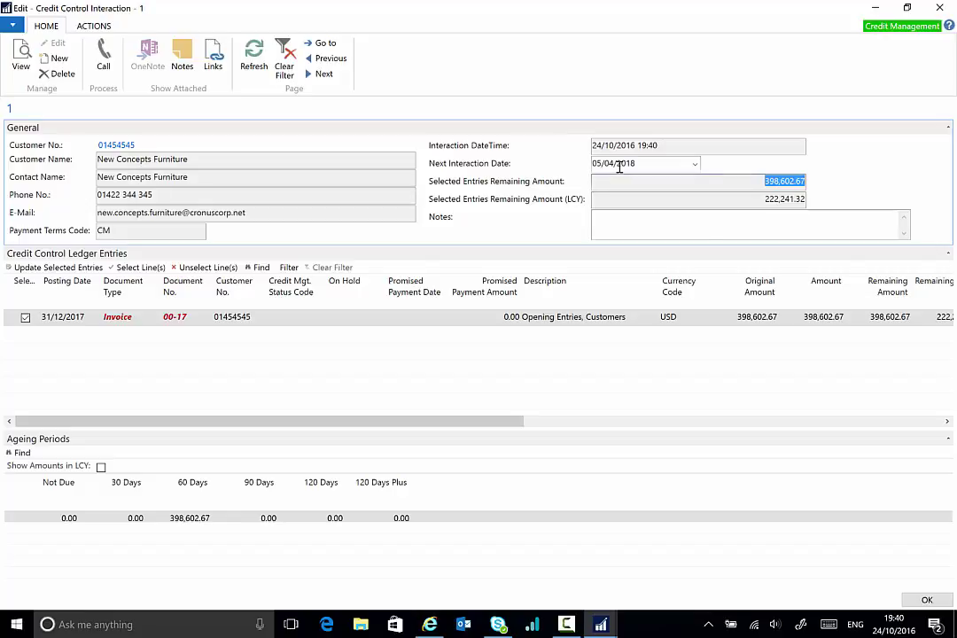
pyautogui.click(632, 222)
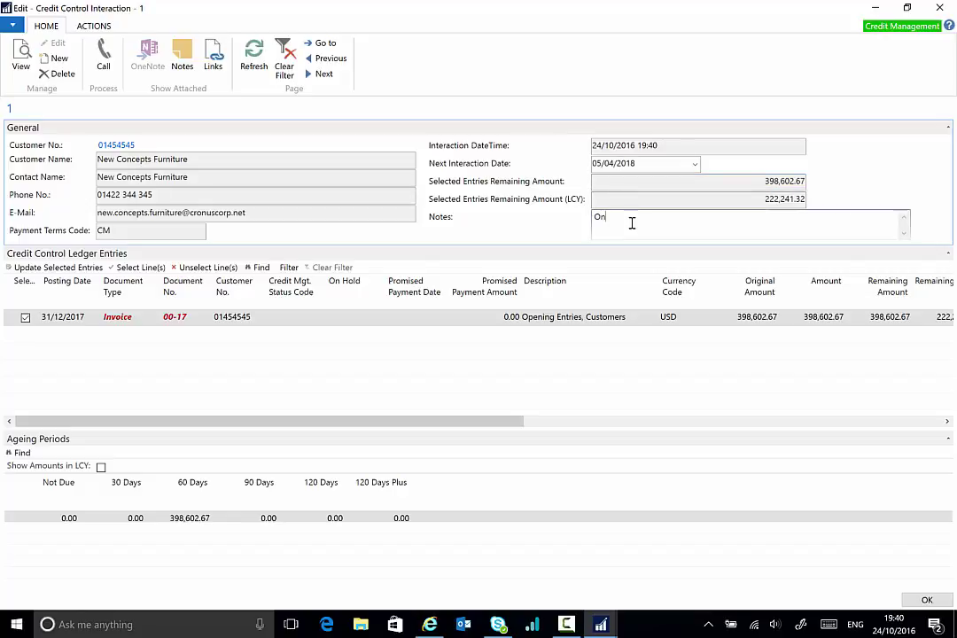
pyautogui.write('On holiday')
# - Update the selected invoice entry with Full Amount off and status code CALLBACK, and save the call interaction
pyautogui.click(55, 267)
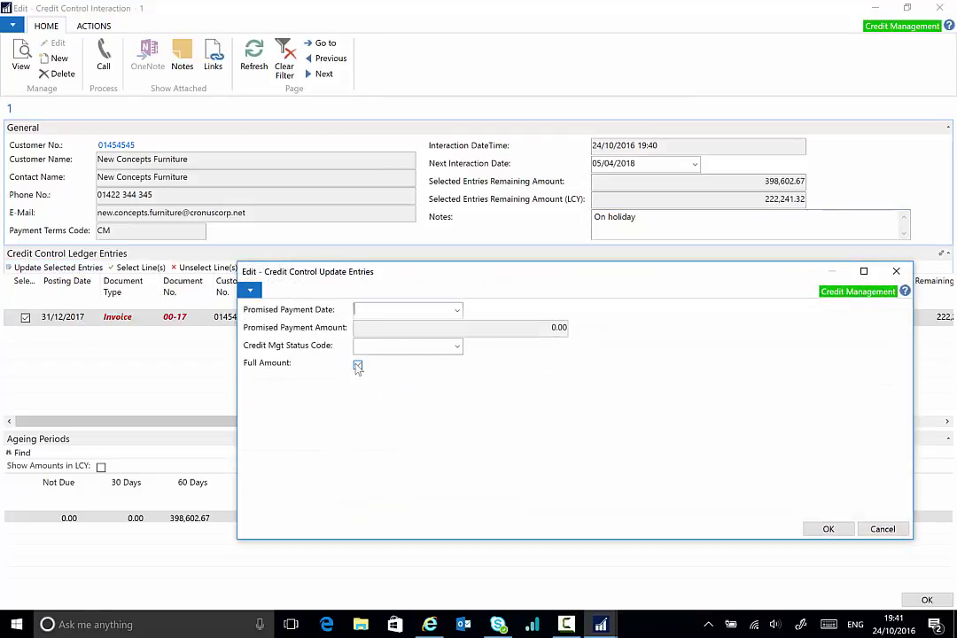
pyautogui.click(357, 366)
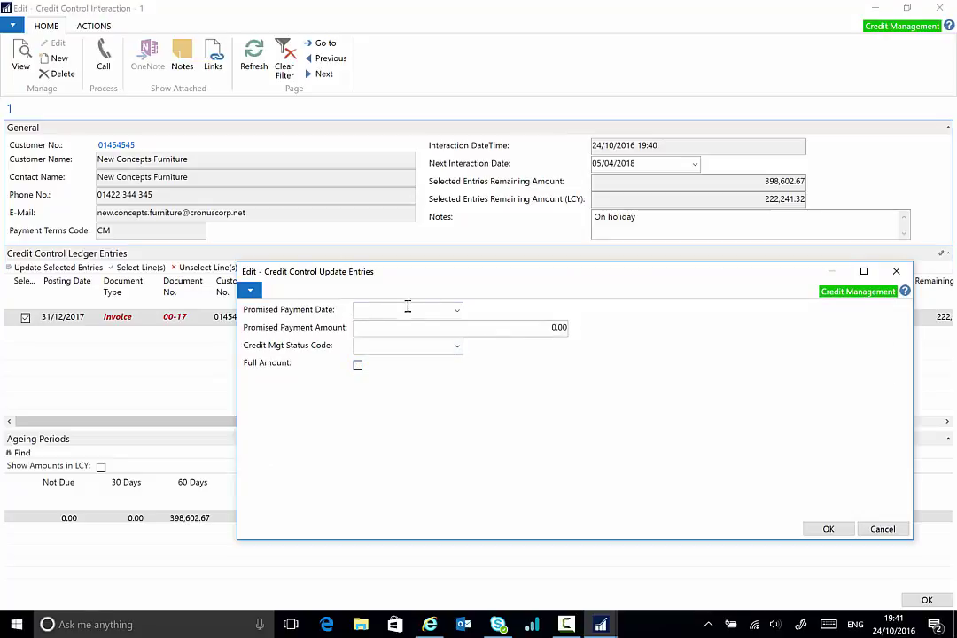
pyautogui.click(457, 347)
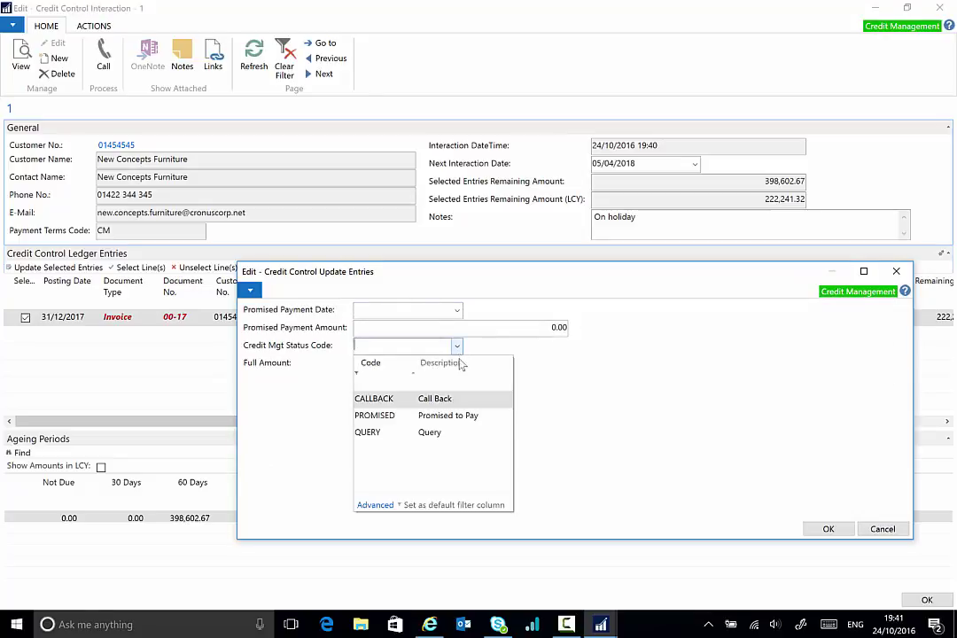
pyautogui.click(383, 398)
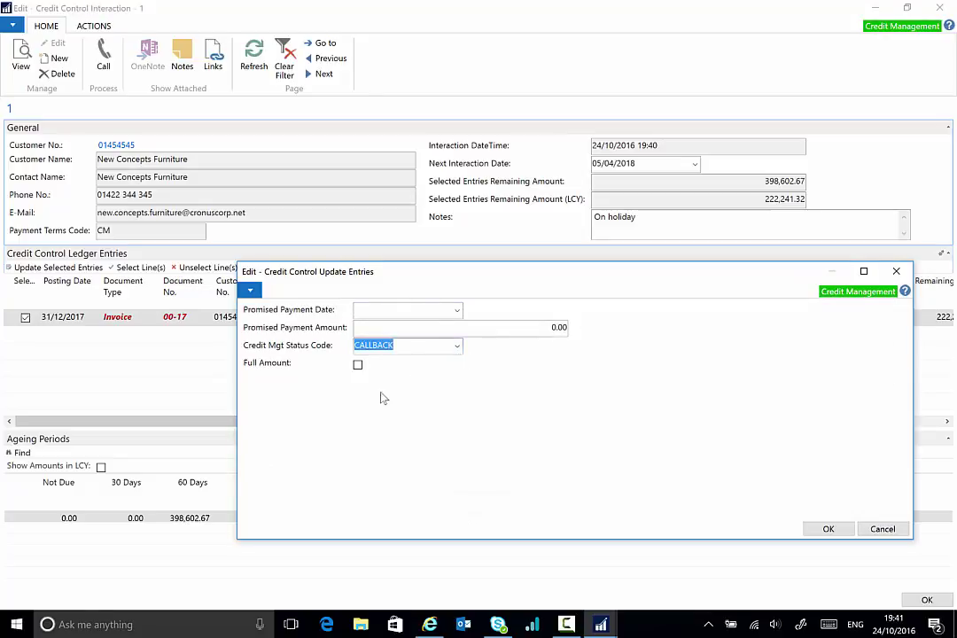
pyautogui.click(827, 529)
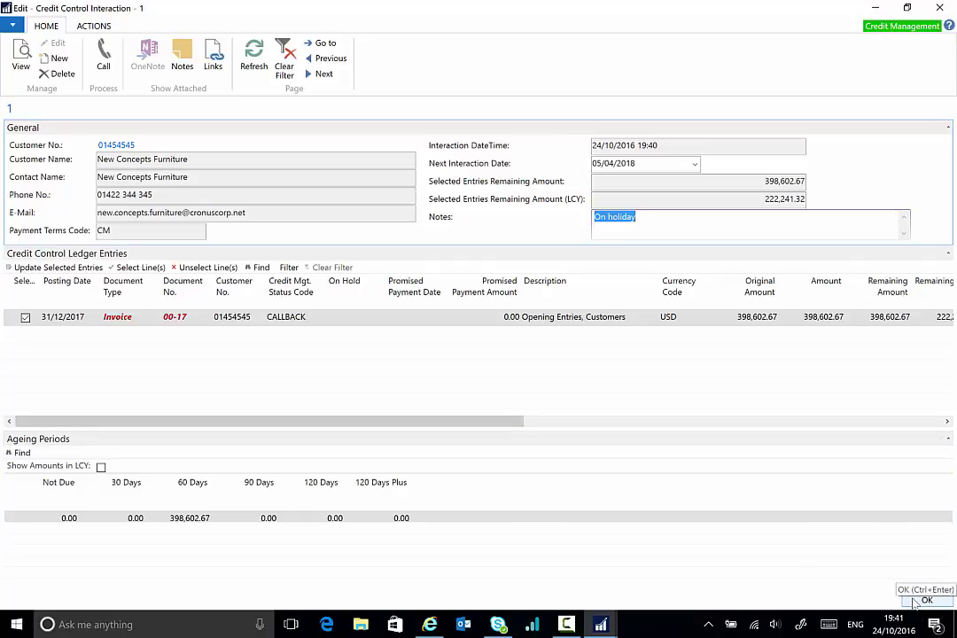
pyautogui.click(918, 602)
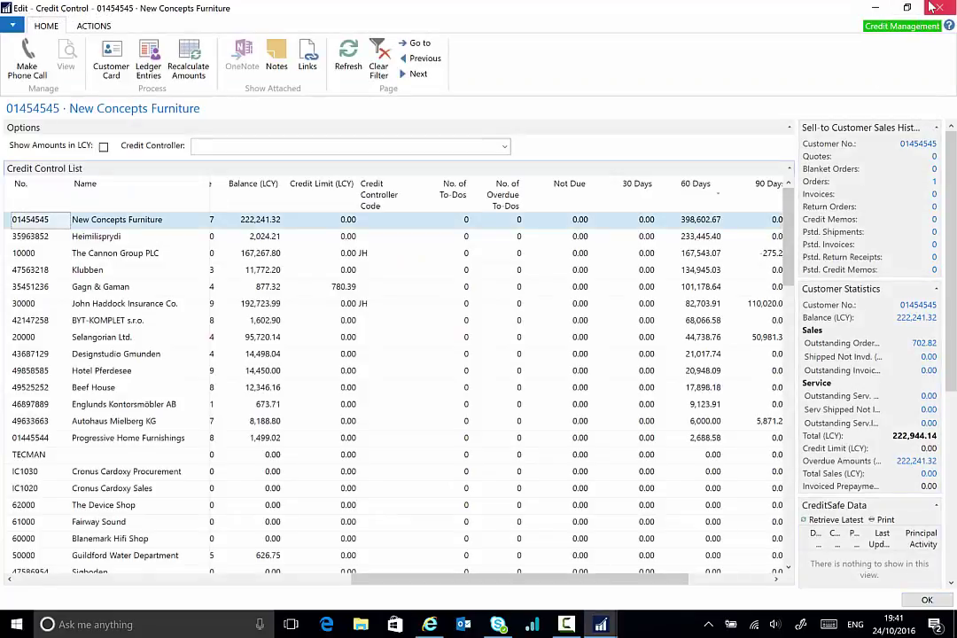
# - Leave the Credit Control page and find the Credit Control To-Do - Open list to review its entries up to the Open and User ID columns
pyautogui.click(940, 11)
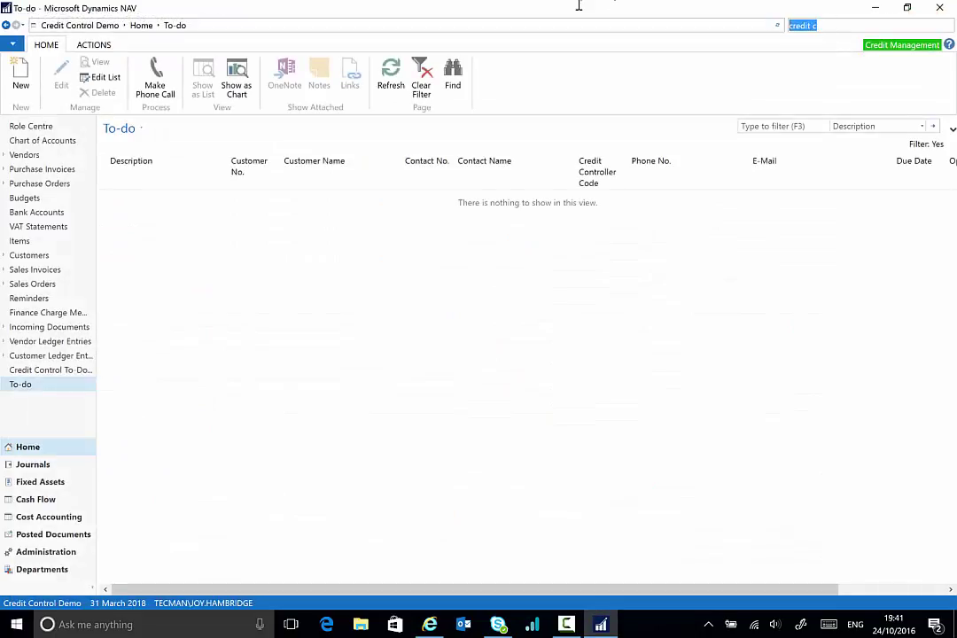
pyautogui.write('credit co')
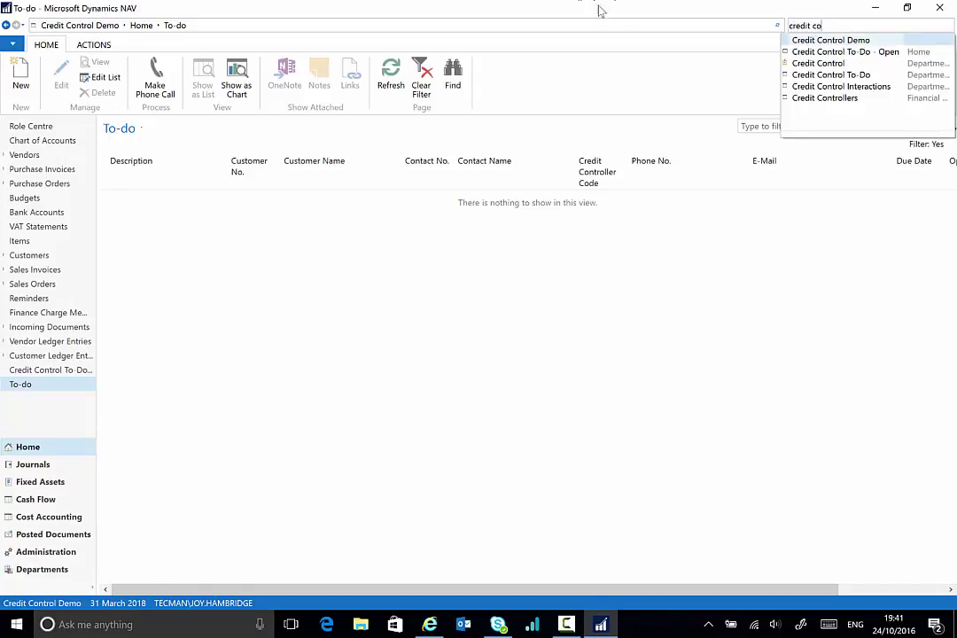
pyautogui.click(806, 51)
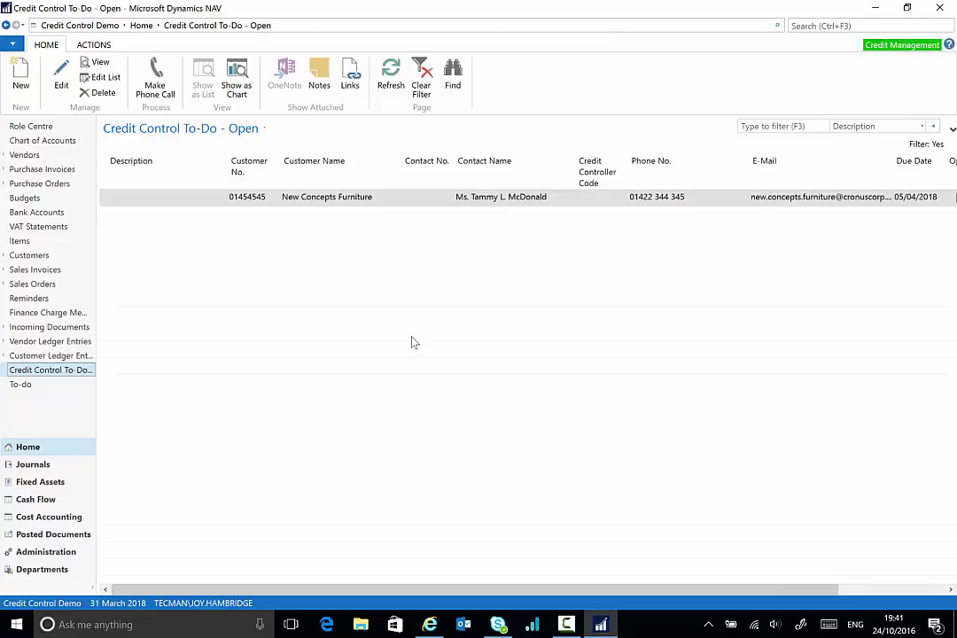
pyautogui.moveTo(507, 589); pyautogui.dragTo(701, 591)
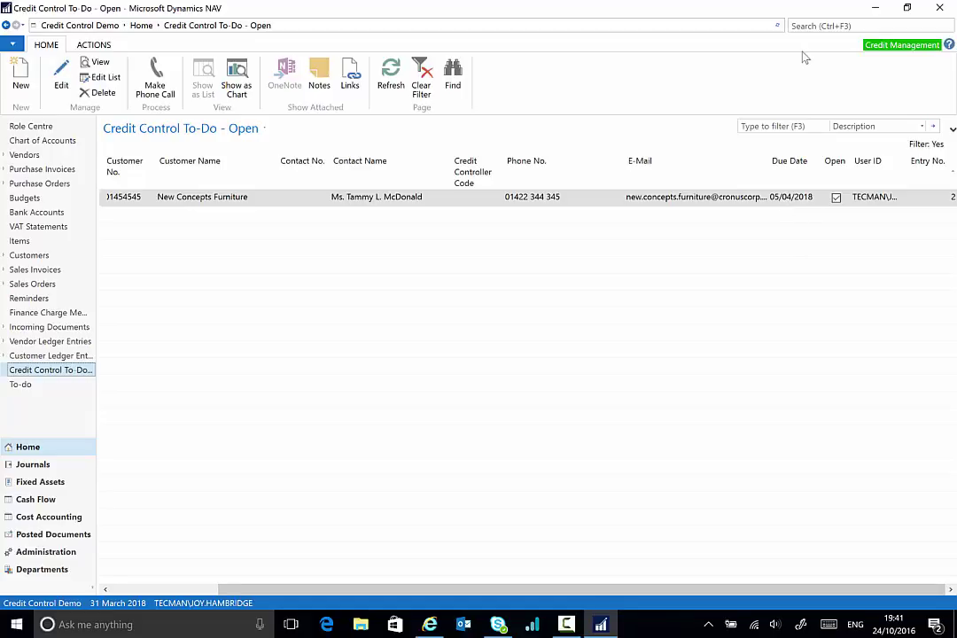
# - Find the Credit Control page again and sort its customer list by No. of To-Dos in descending order
pyautogui.click(808, 26)
pyautogui.write('cr')
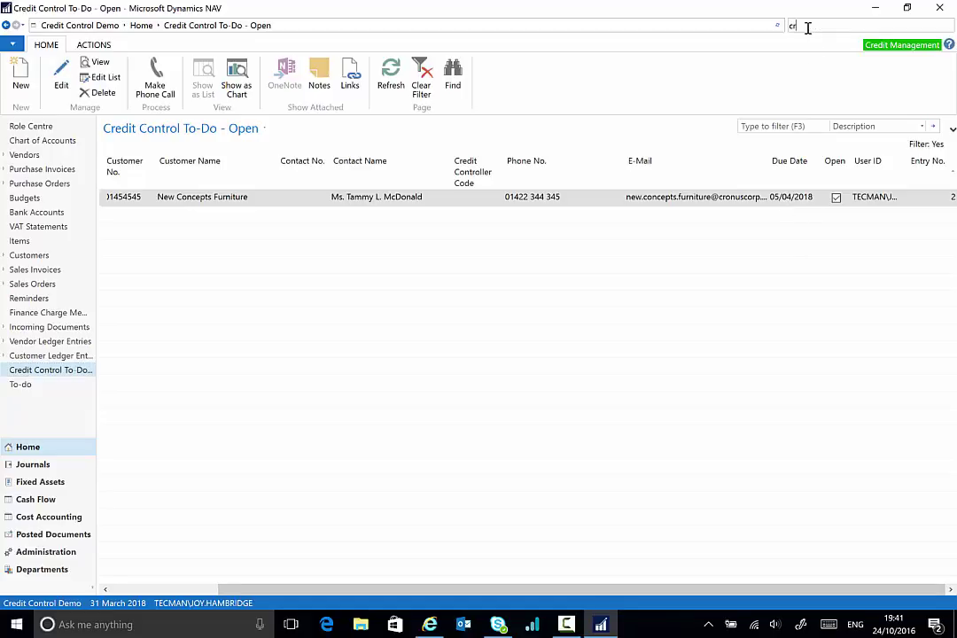
pyautogui.write('edit con')
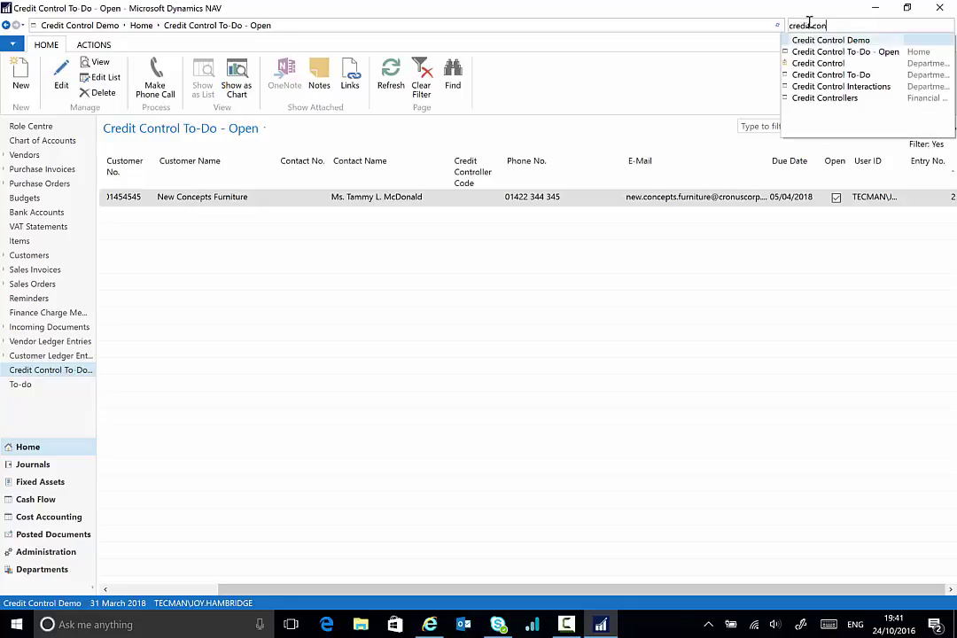
pyautogui.click(823, 64)
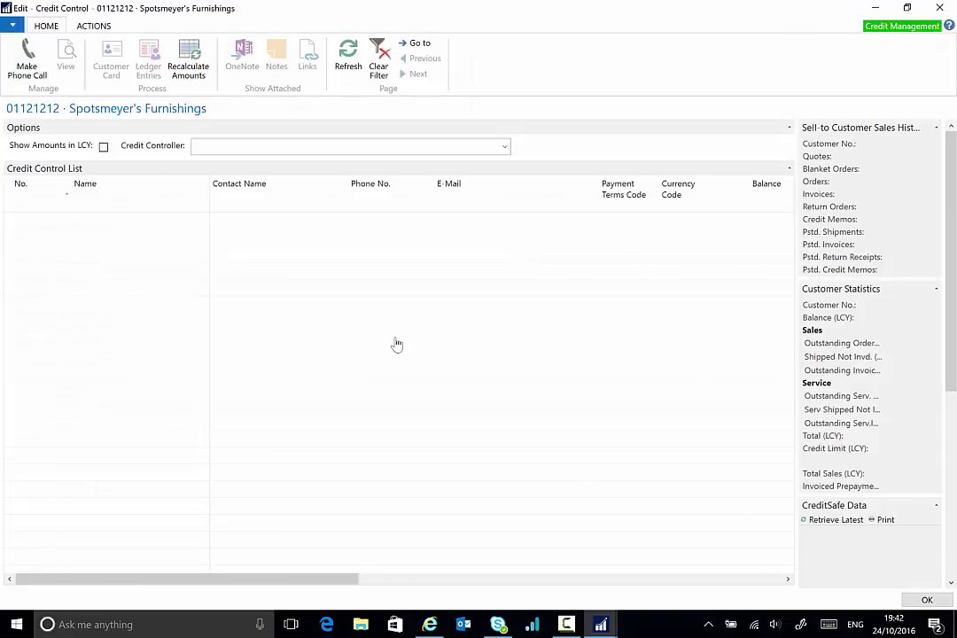
pyautogui.moveTo(317, 589); pyautogui.dragTo(528, 591)
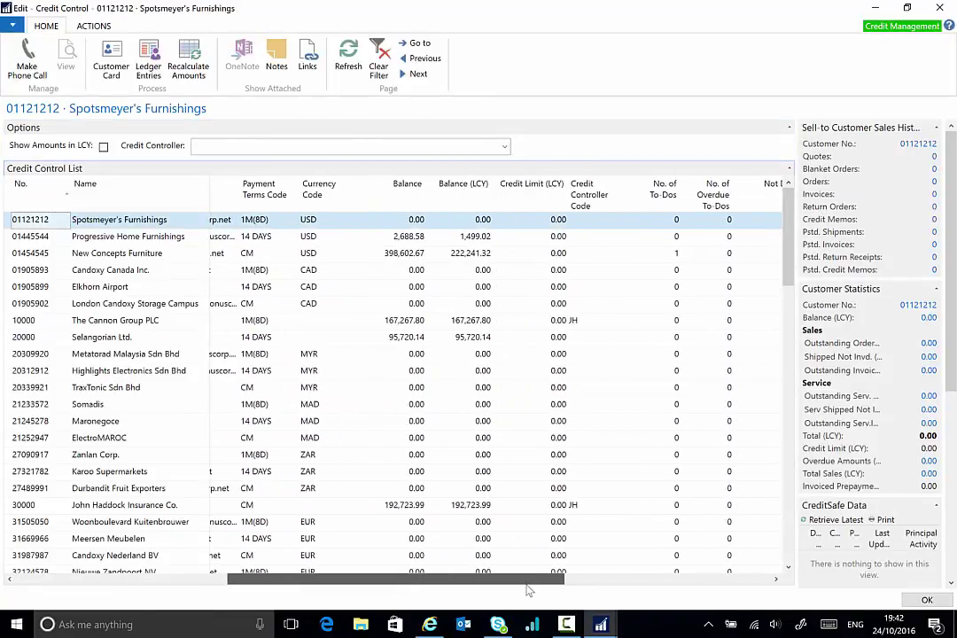
pyautogui.click(670, 199)
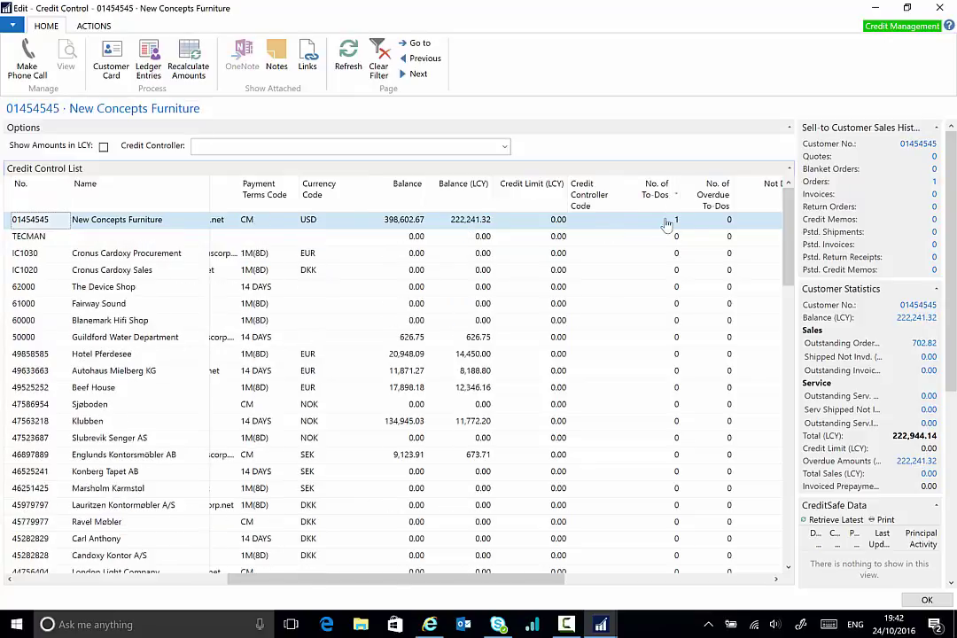
pyautogui.click(718, 200)
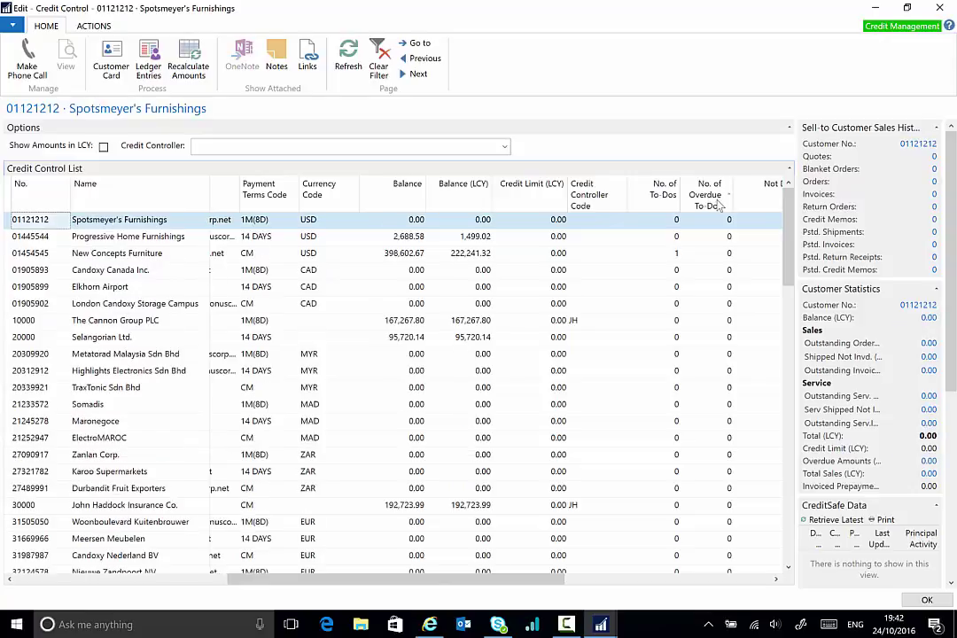
pyautogui.click(671, 206)
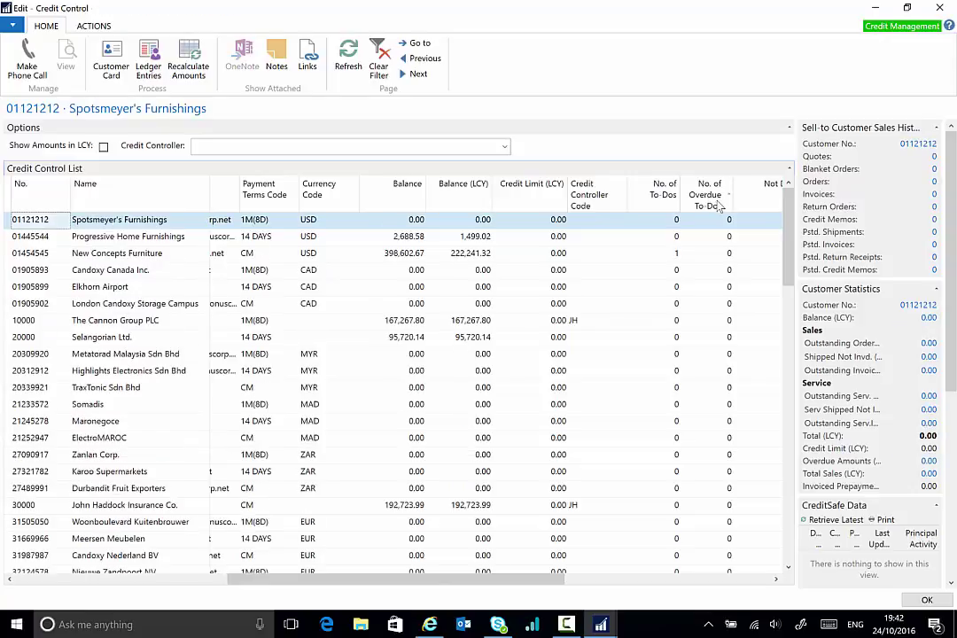
pyautogui.click(665, 201)
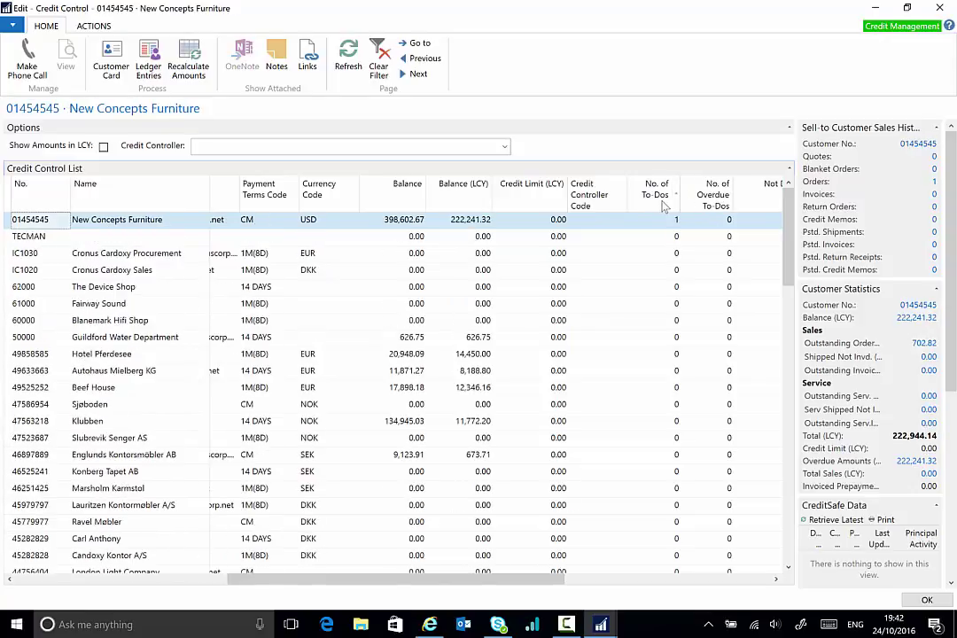